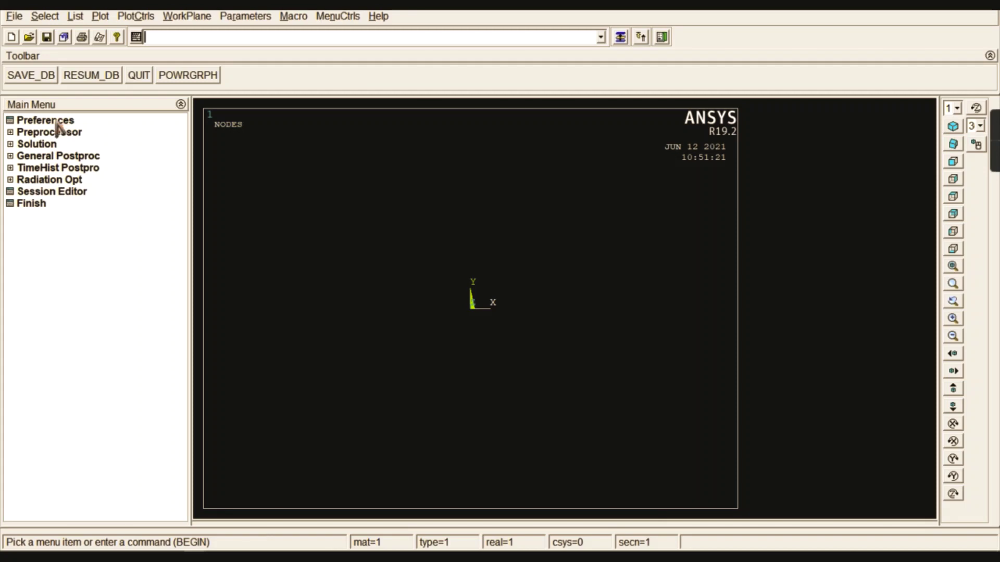
- Restrict the GUI filtering preferences to the Structural discipline
left_click(56, 121)
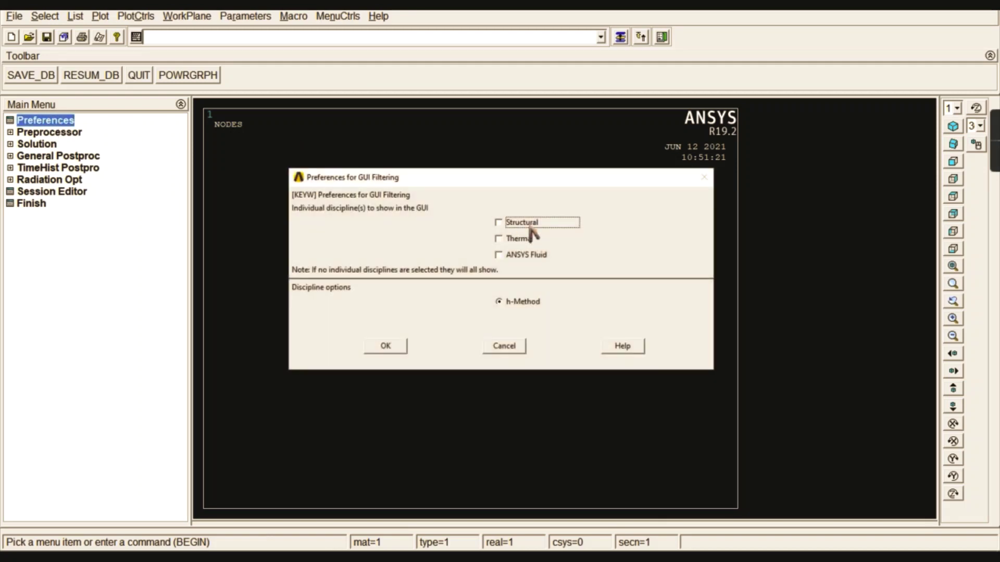
left_click(385, 345)
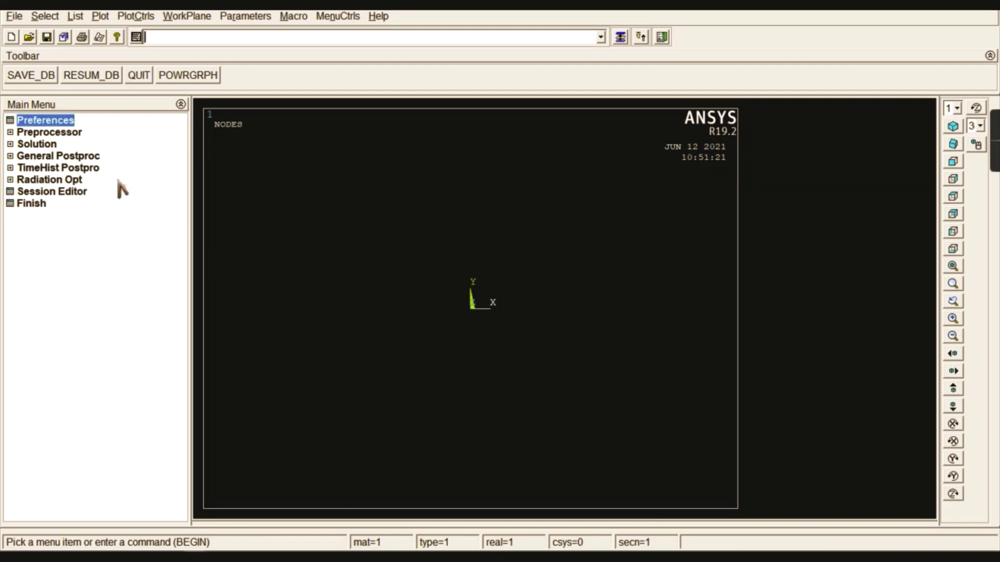
- Add the Beam 3 node 189 element type with reference number 1
left_click(58, 132)
left_click(60, 143)
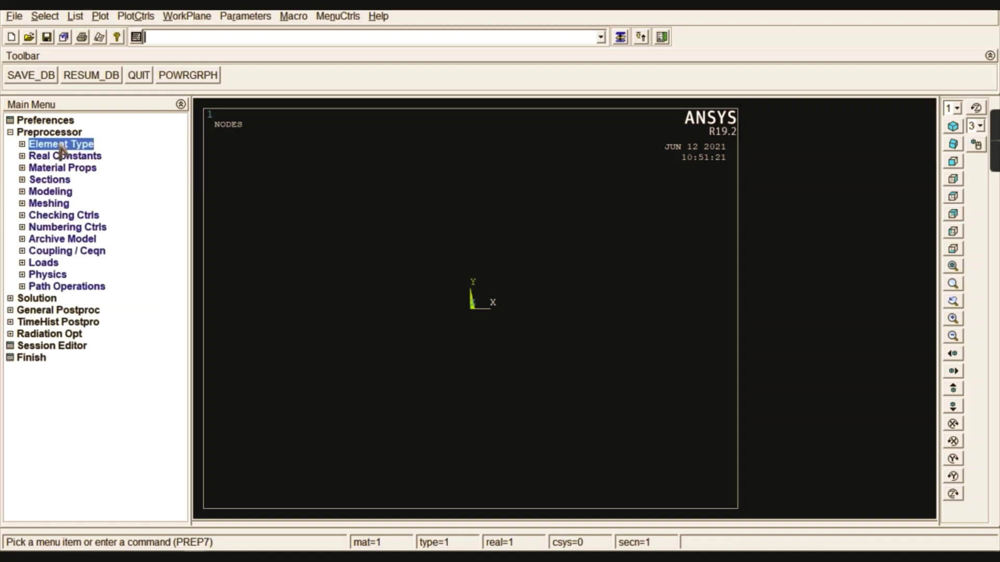
left_click(74, 157)
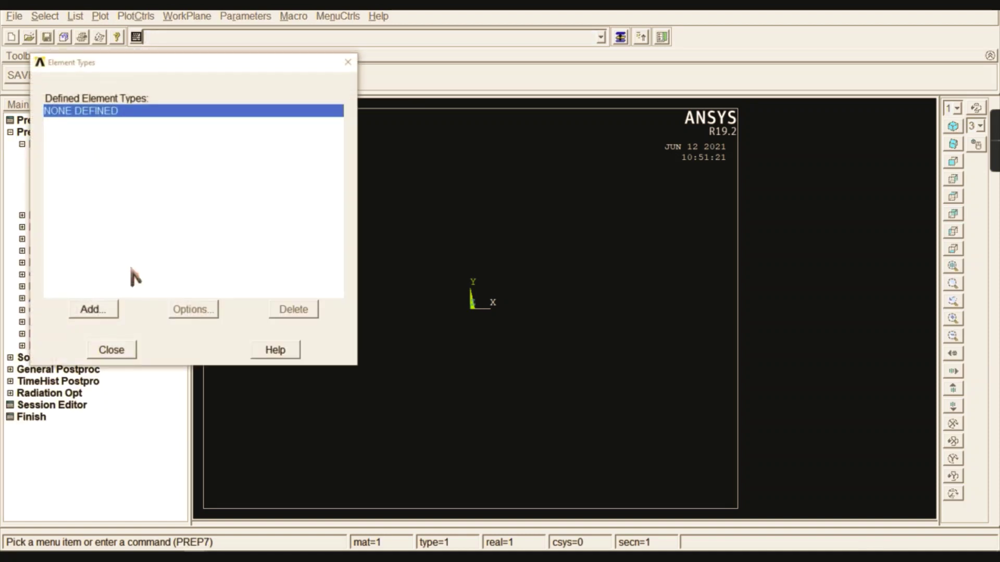
left_click(98, 308)
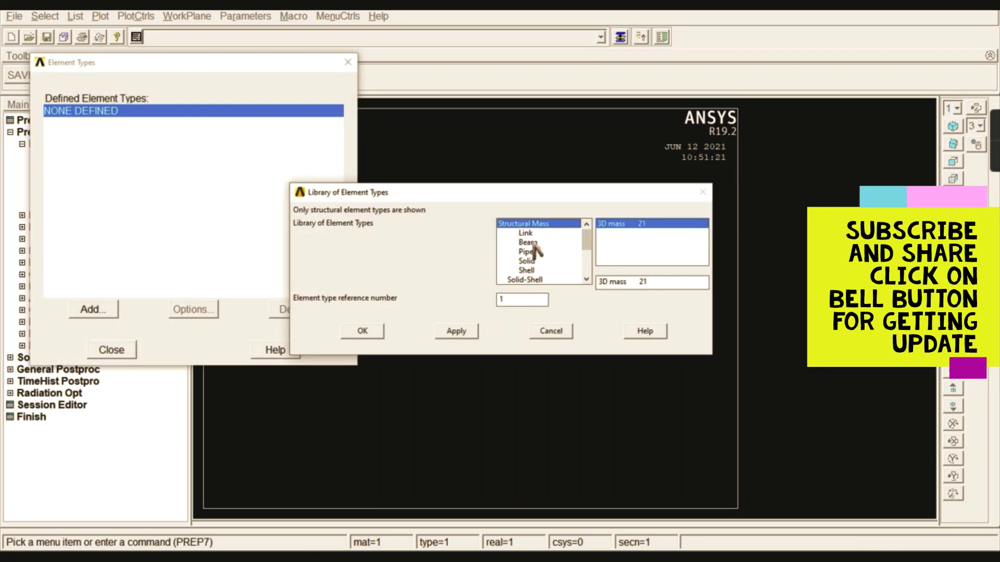
left_click(528, 242)
left_click(628, 243)
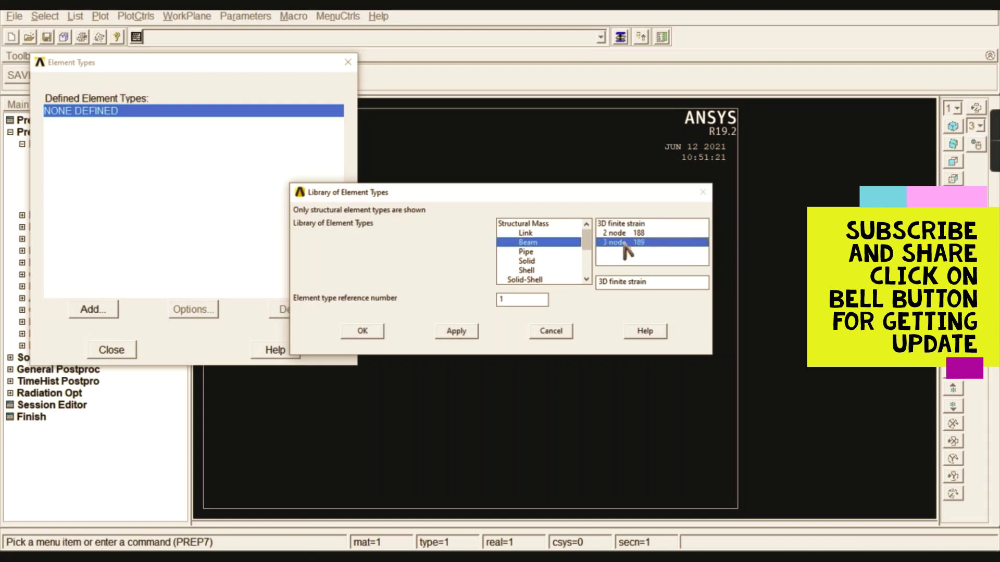
left_click(368, 330)
left_click(112, 350)
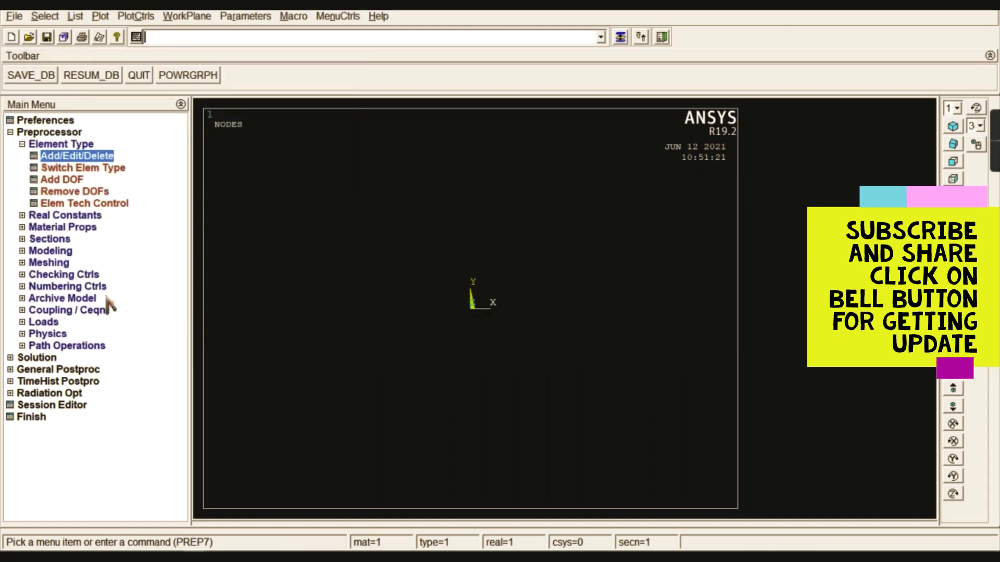
left_click(82, 146)
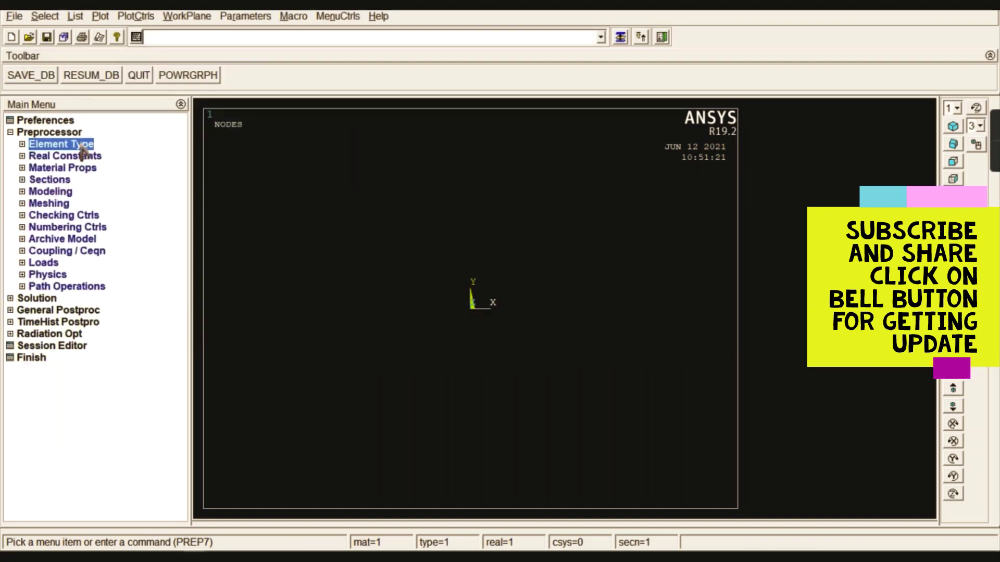
- Define material model 1 as structural linear elastic isotropic with EX 2e9 and PRXY 0.33
left_click(61, 167)
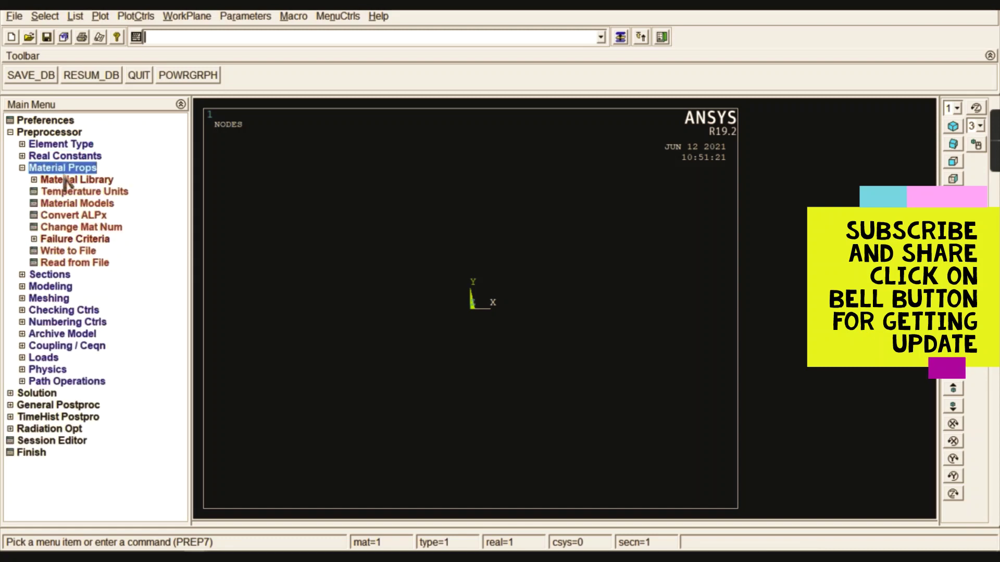
left_click(95, 203)
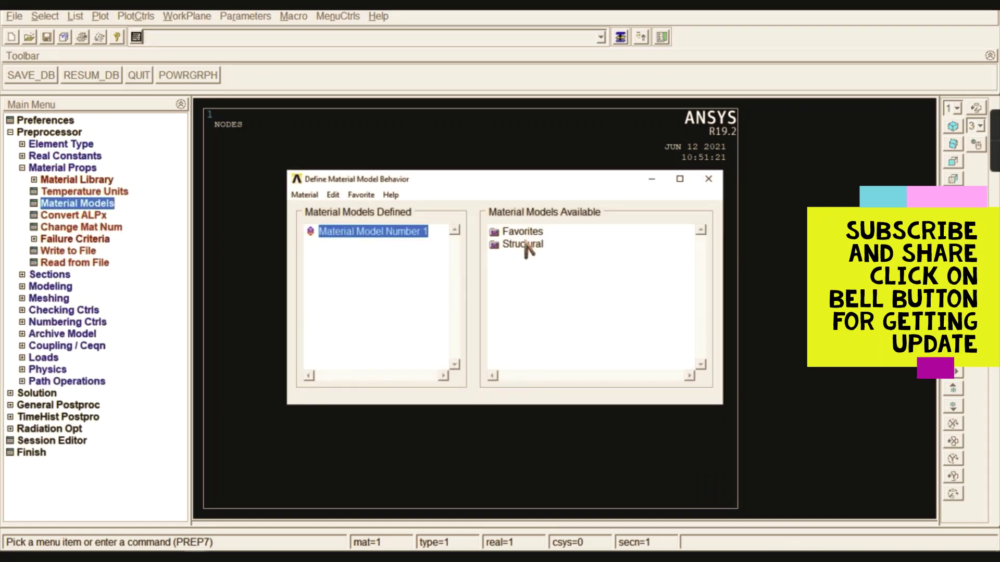
double_click(523, 244)
double_click(535, 257)
double_click(553, 269)
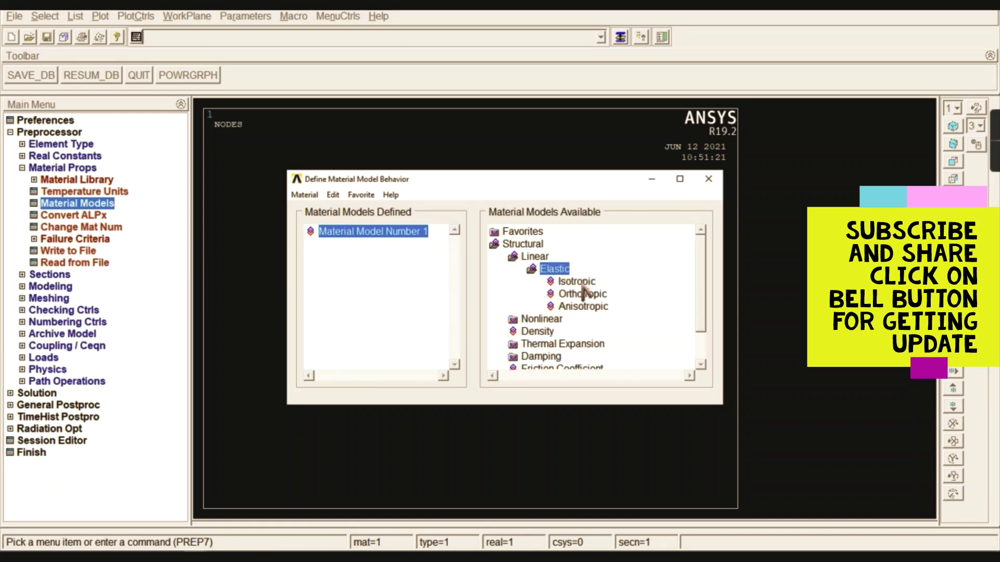
double_click(581, 284)
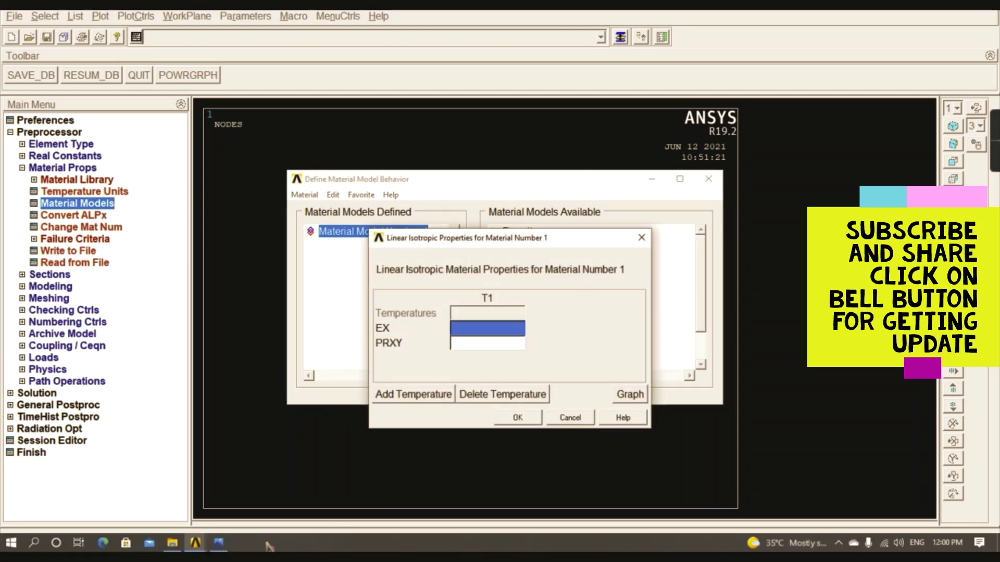
left_click(219, 545)
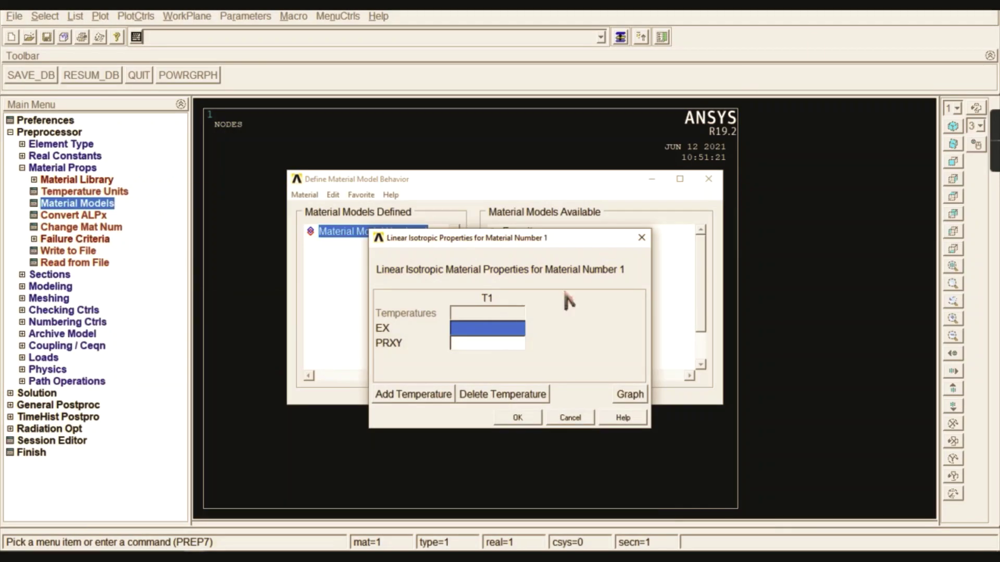
type("2e9")
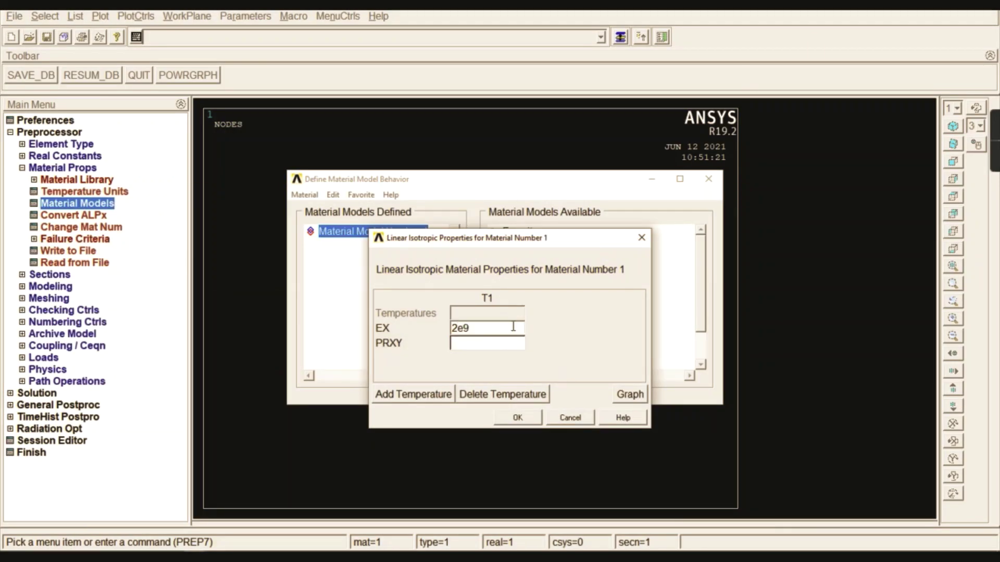
key("Tab")
type("0")
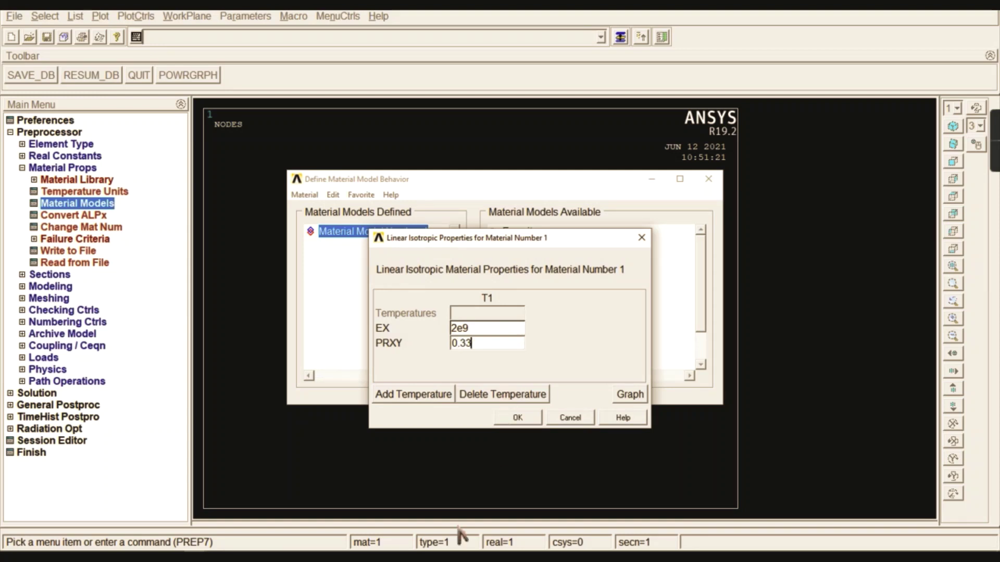
left_click(517, 418)
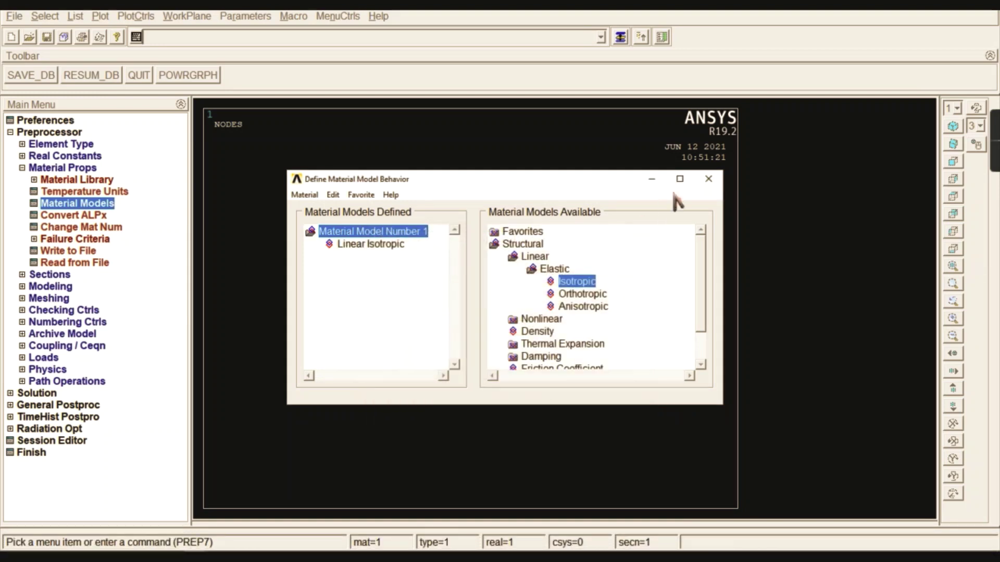
left_click(708, 178)
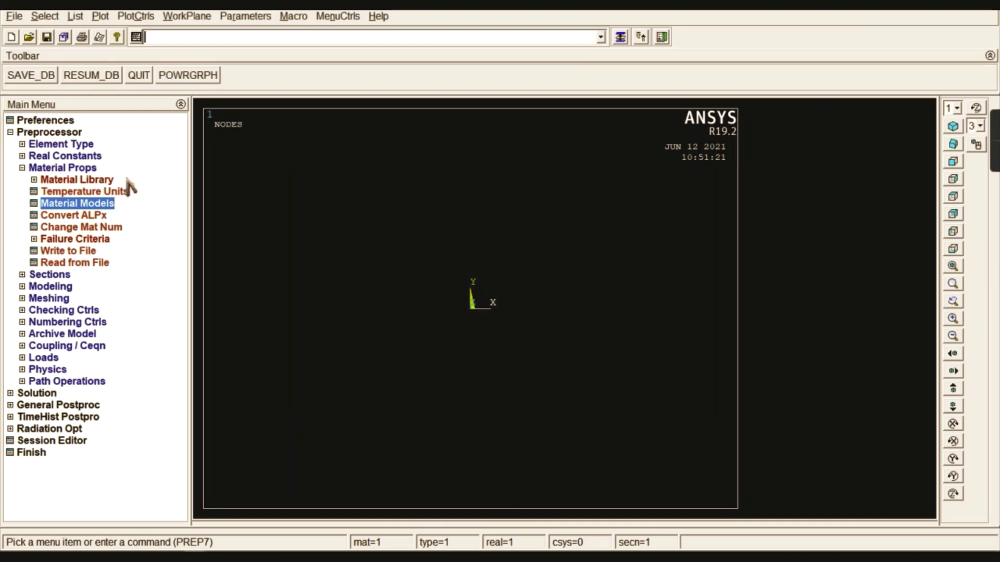
left_click(52, 168)
- Set up common beam section 1 as a hollow circle with inner radius Ri 0.250 and outer radius Ro 0.350
left_click(57, 179)
left_click(60, 202)
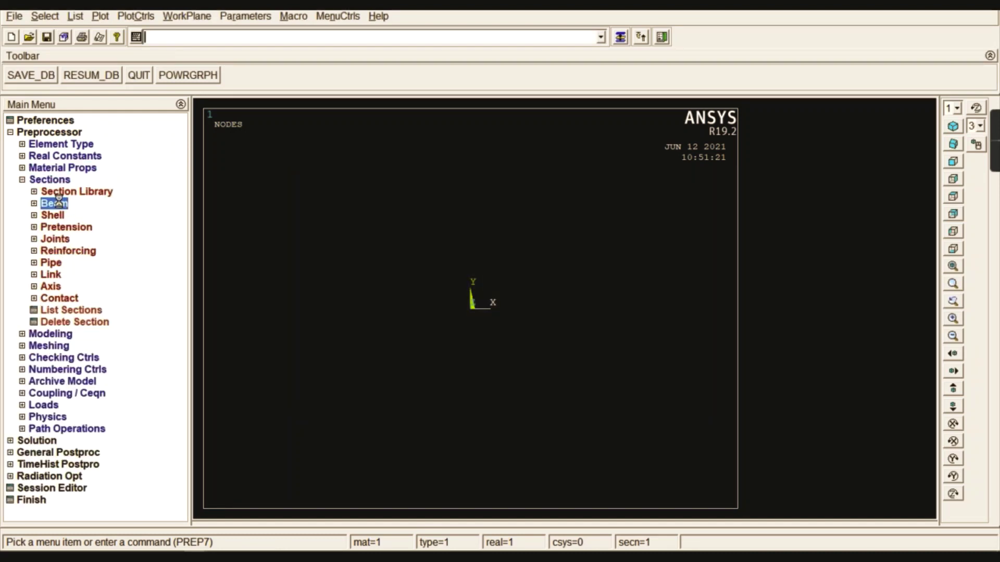
left_click(77, 215)
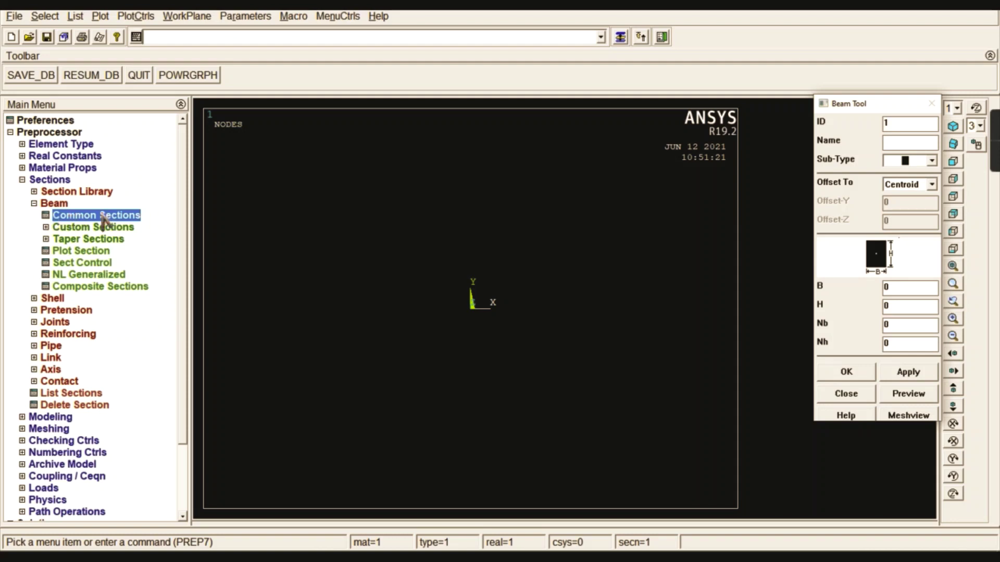
left_click(916, 162)
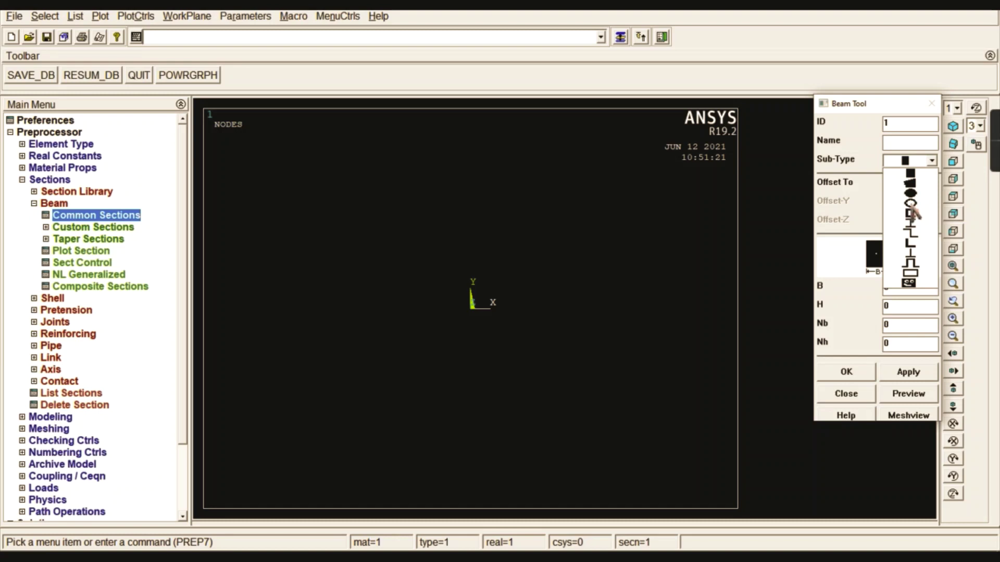
left_click(911, 205)
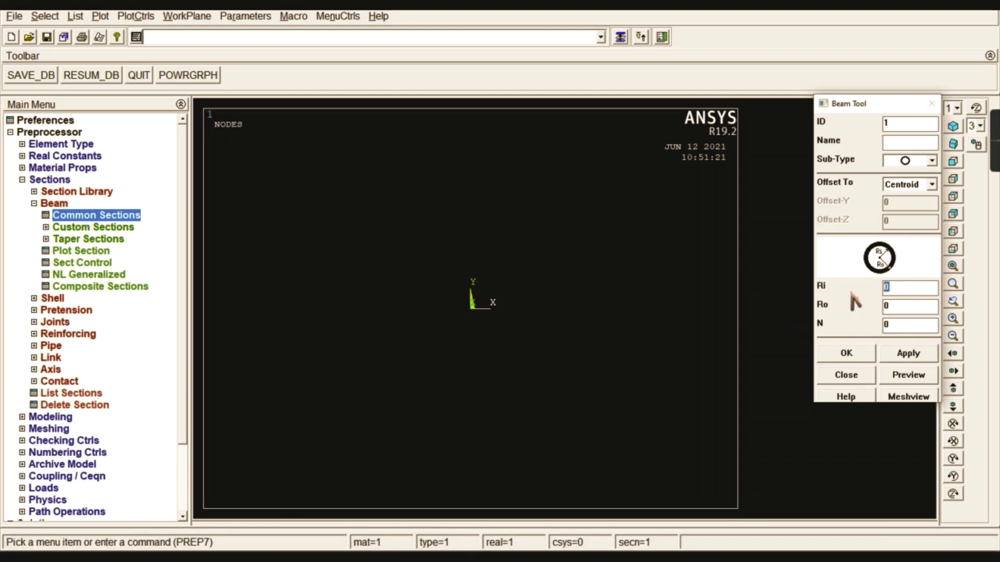
type("0.250")
key("Tab")
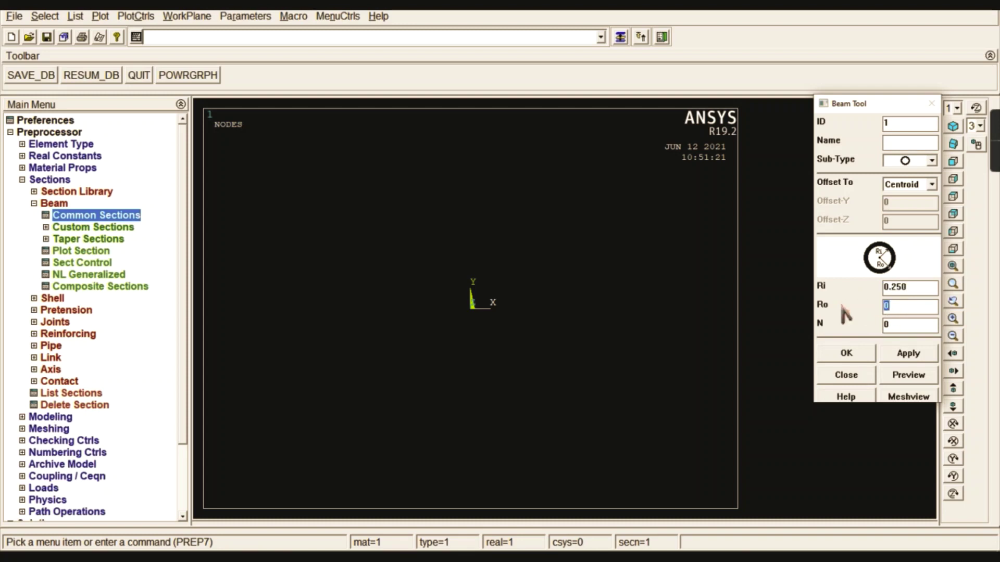
type("0.350")
- Switch to the problem statement slide and tick off the outer and inner radius values
left_click(219, 543)
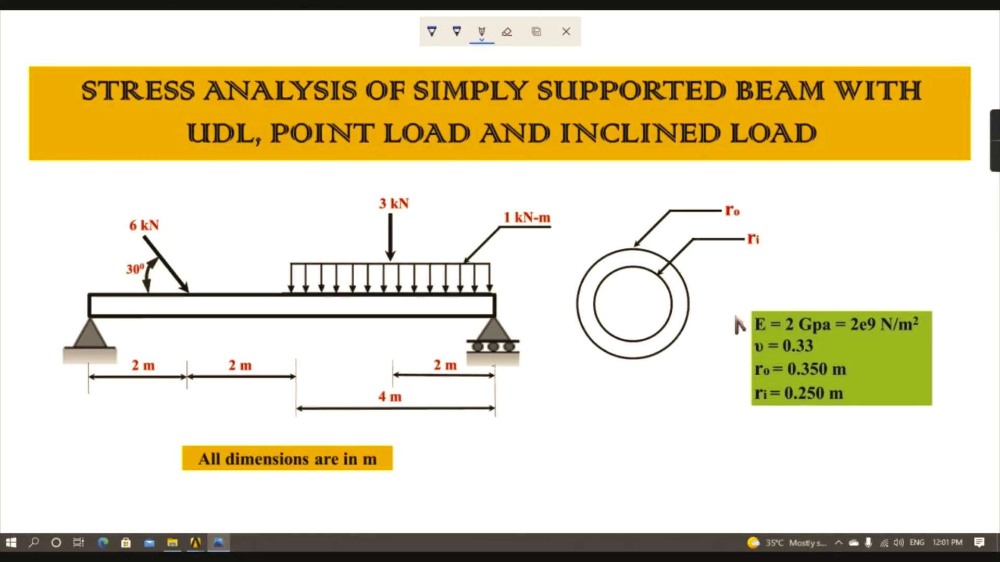
mouse_move(852, 365)
left_mouse_down()
mouse_move(861, 374)
mouse_move(899, 348)
left_mouse_up()
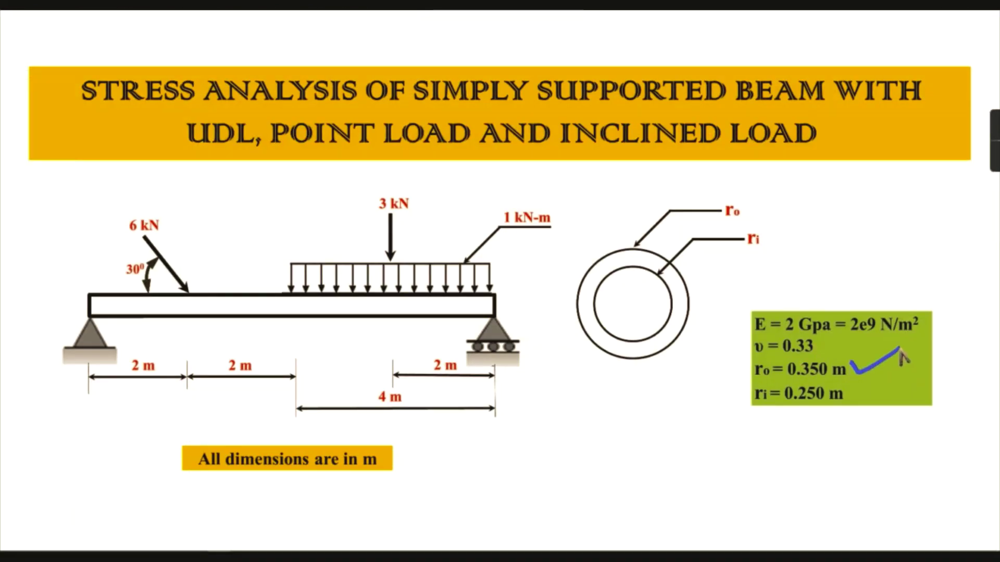
left_click_drag(853, 395, 899, 373)
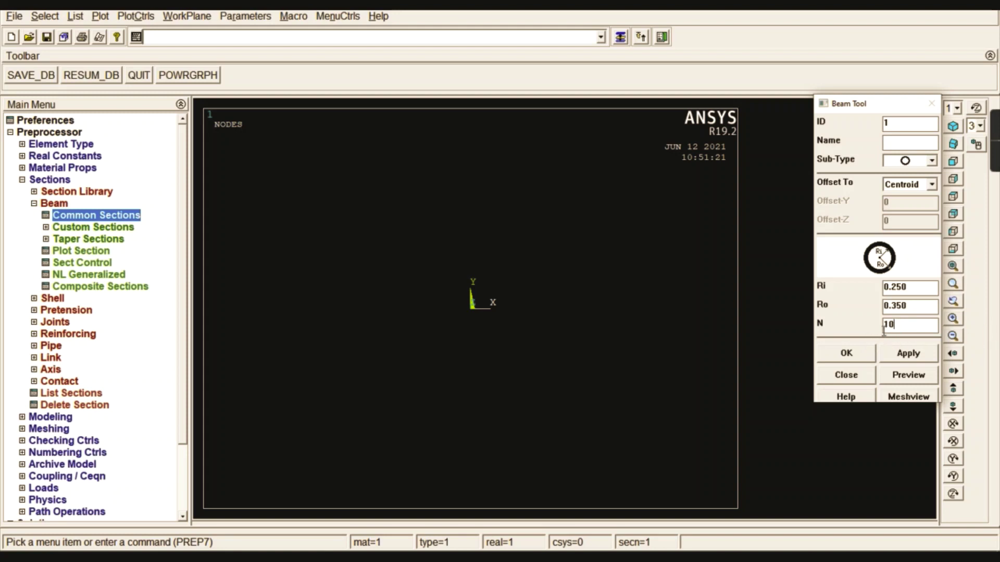
- Set the section's division count N to 10 back in ANSYS, and preview the section and its mesh
left_click(903, 376)
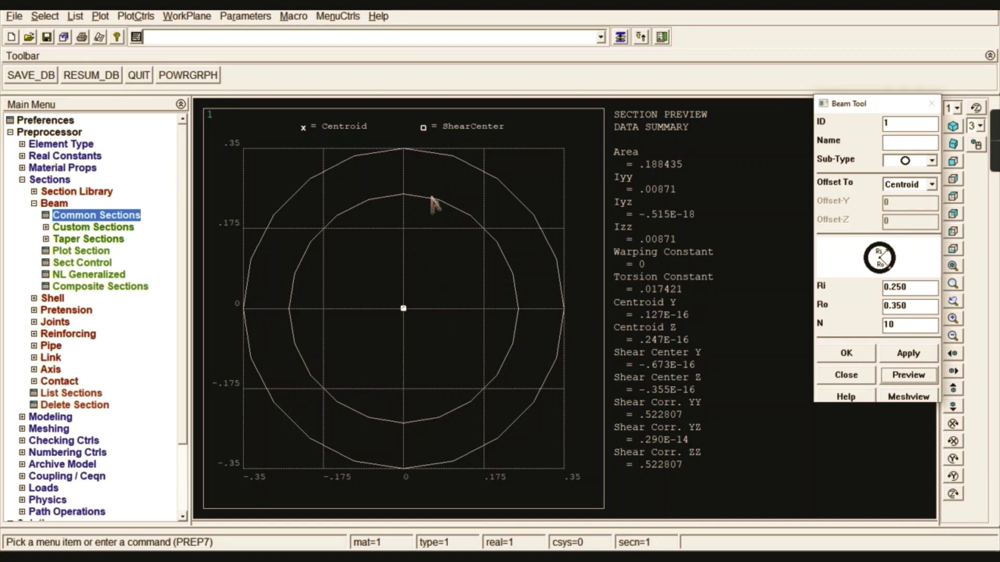
left_click(909, 397)
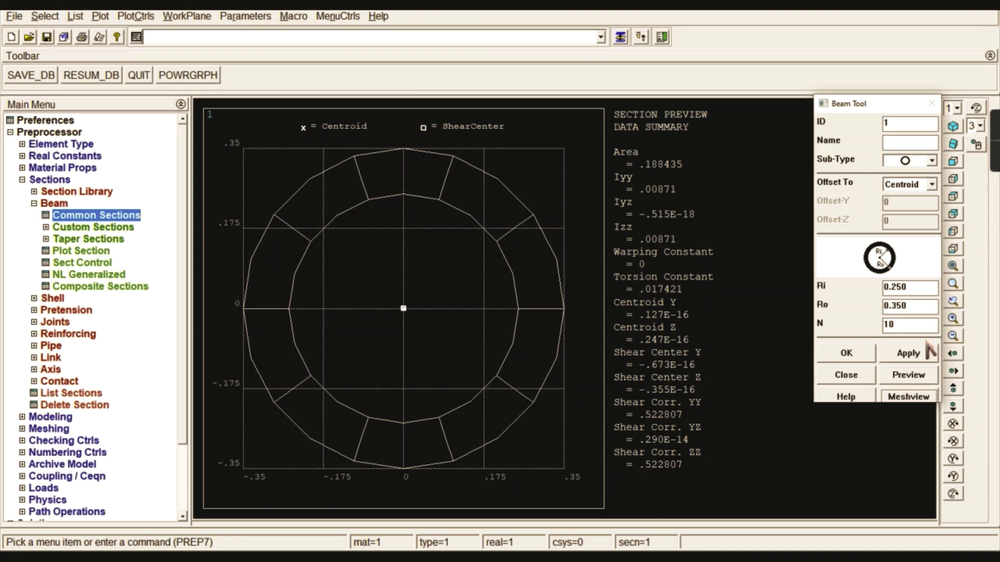
- Try a division count N of 100 for the hollow circular section and view its mesh
double_click(896, 323)
type("1")
left_click(907, 398)
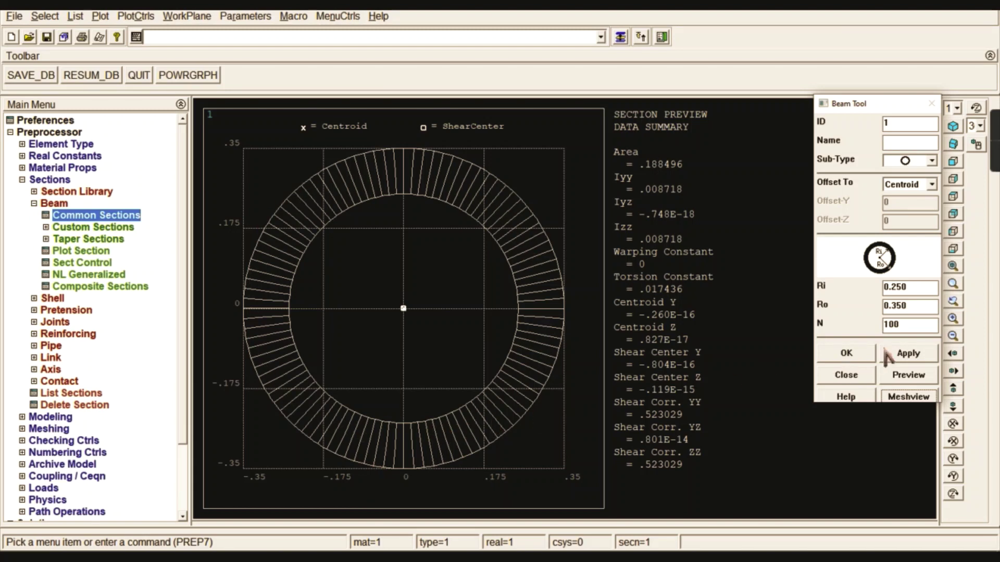
- Set the section's division count N to 10, view its mesh, and accept the beam section
left_click_drag(912, 328, 863, 324)
type("10")
left_click(923, 398)
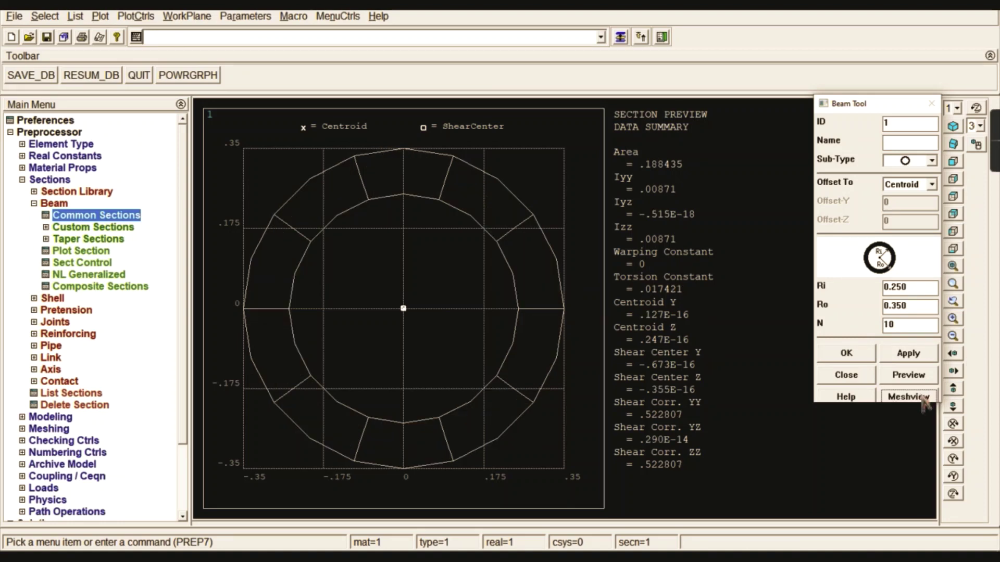
left_click(901, 325)
left_click(862, 357)
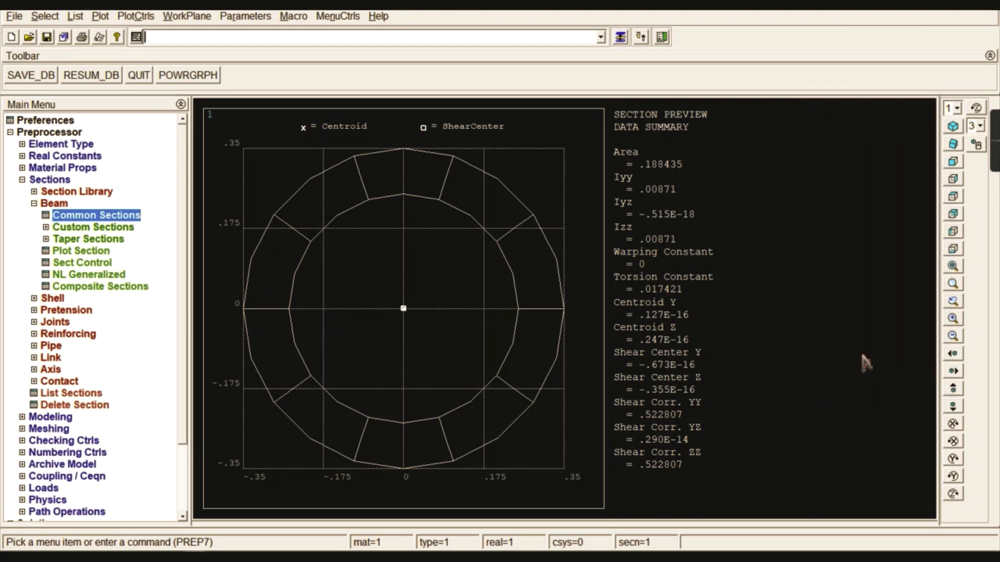
- Create keypoint 1 at X 0, Y 0 in the active coordinate system
left_click(58, 202)
left_click(60, 180)
left_click(59, 192)
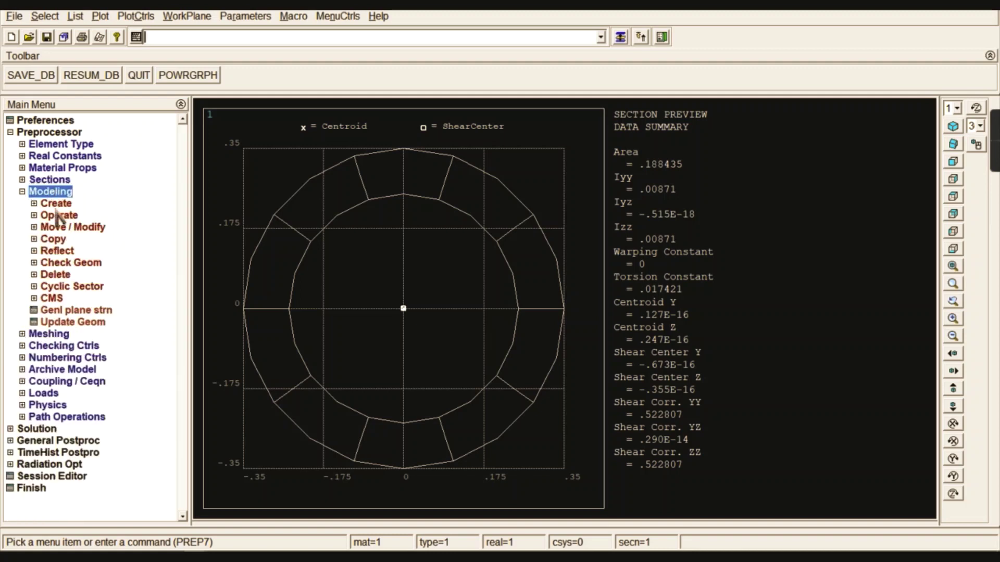
left_click(58, 205)
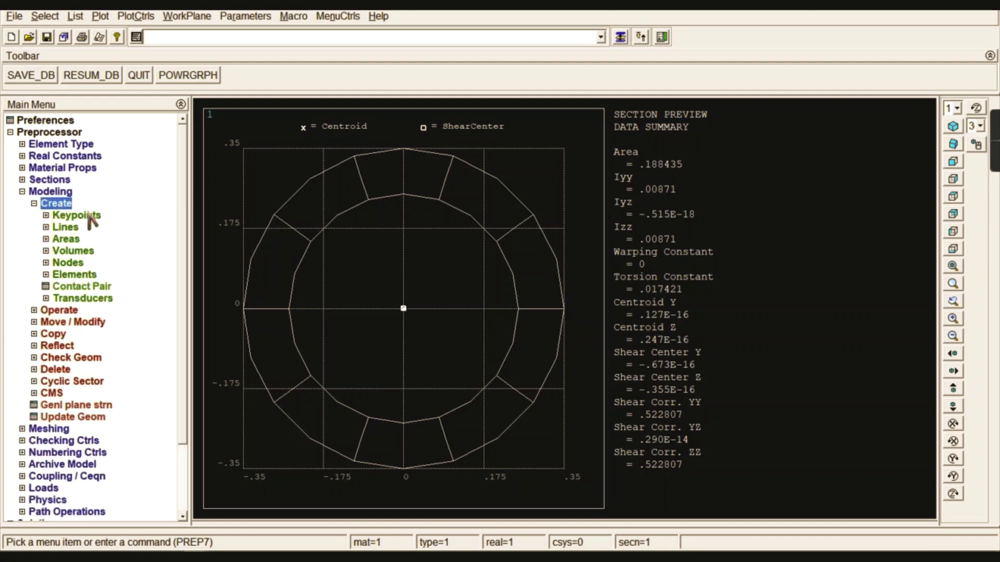
left_click(63, 215)
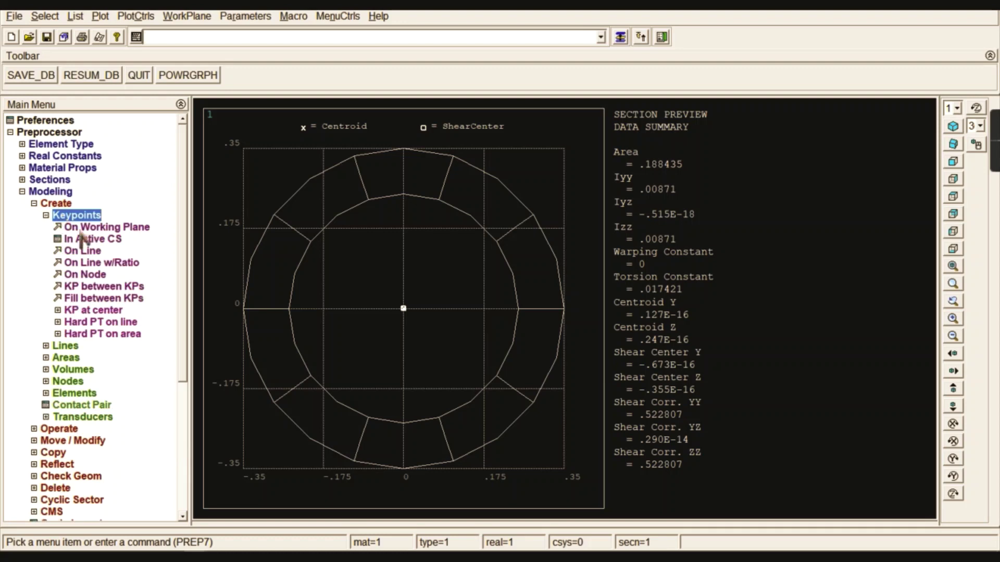
left_click(93, 240)
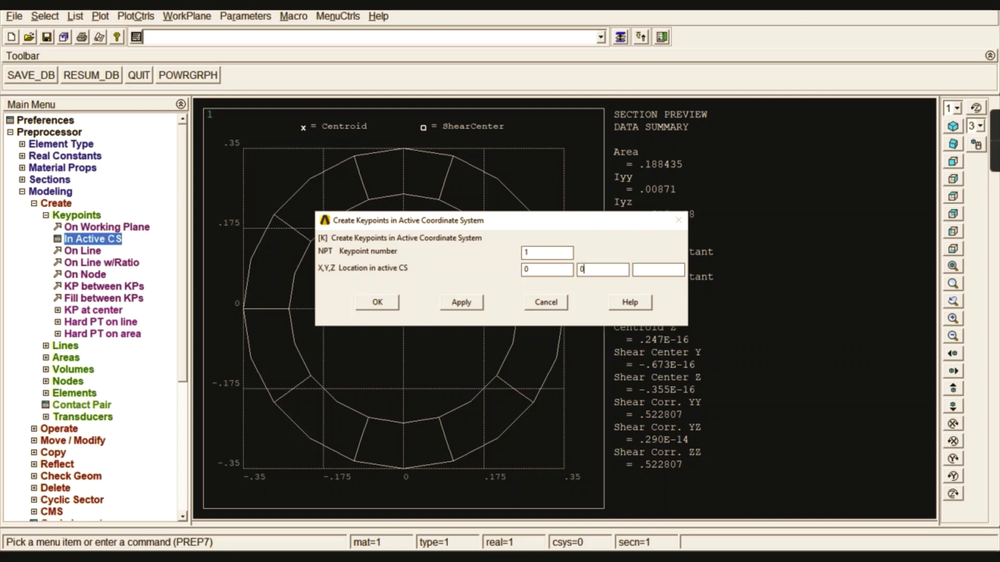
left_click(463, 304)
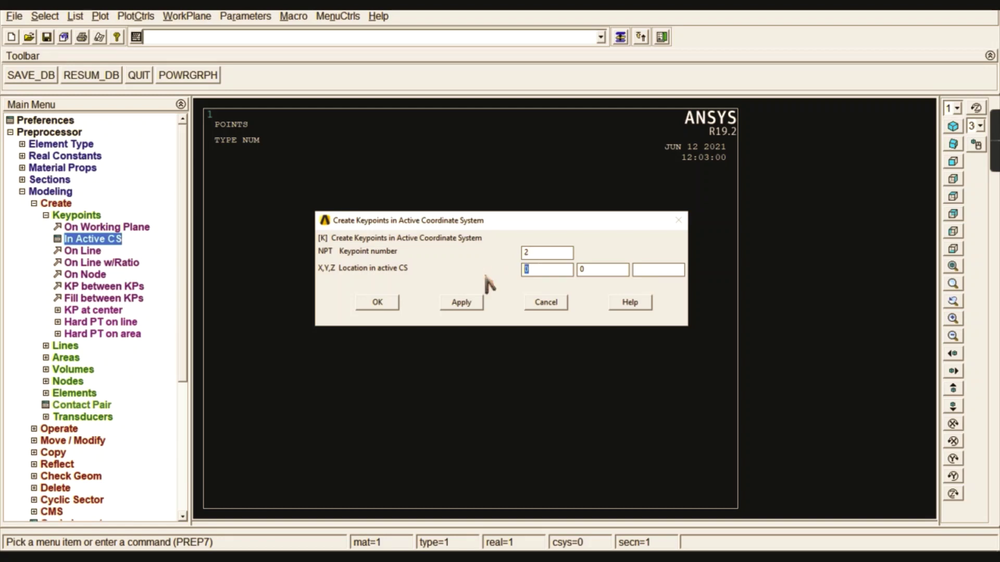
- Create keypoints 2, 3 and 4 at X 2, 4 and 6, and keypoint 5 another 2 m further along X, all at Y 0
type("2")
left_click(466, 303)
left_click_drag(537, 258, 491, 264)
left_click(459, 303)
left_click_drag(536, 255, 485, 263)
type("4")
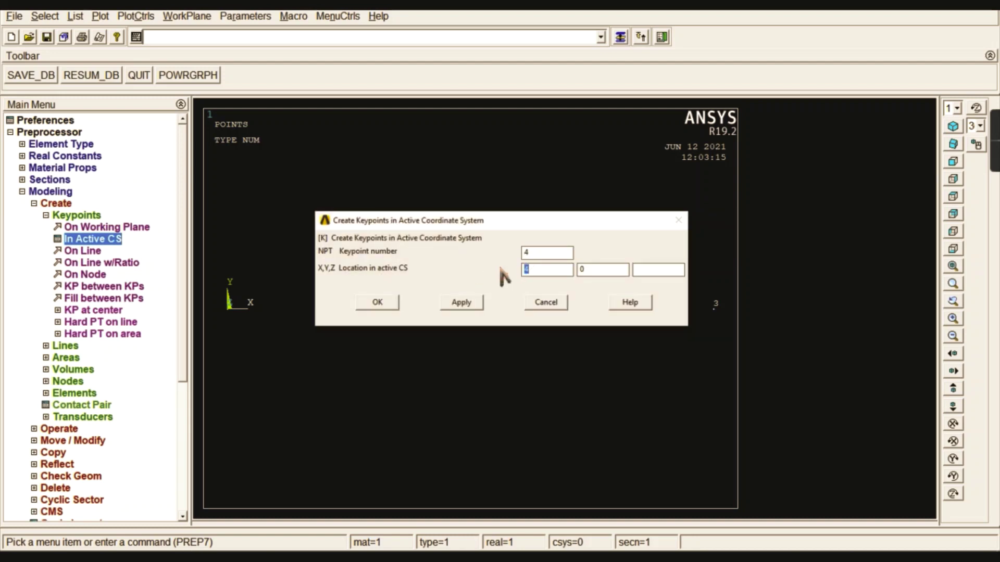
type("6")
left_click(456, 303)
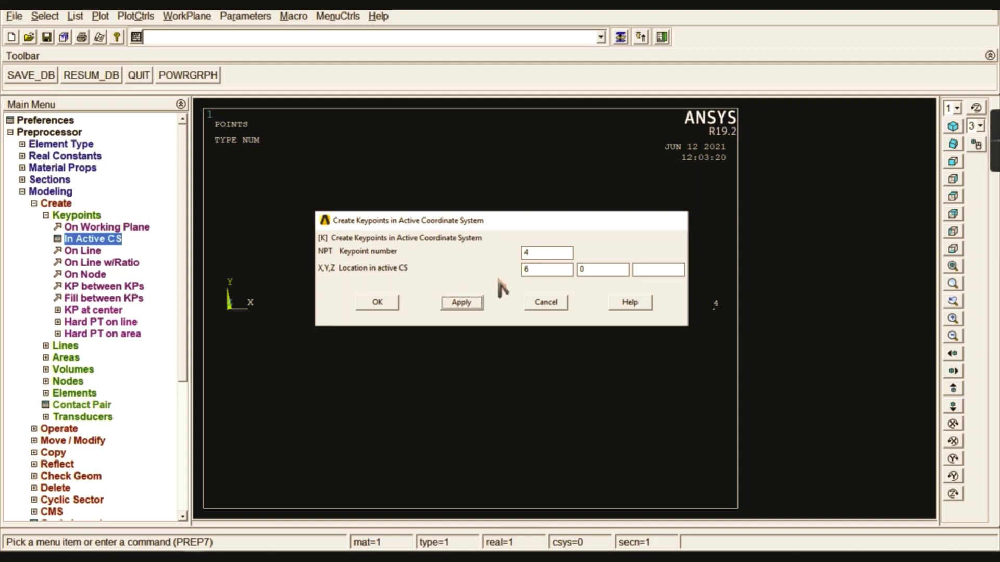
type("5")
left_click(380, 306)
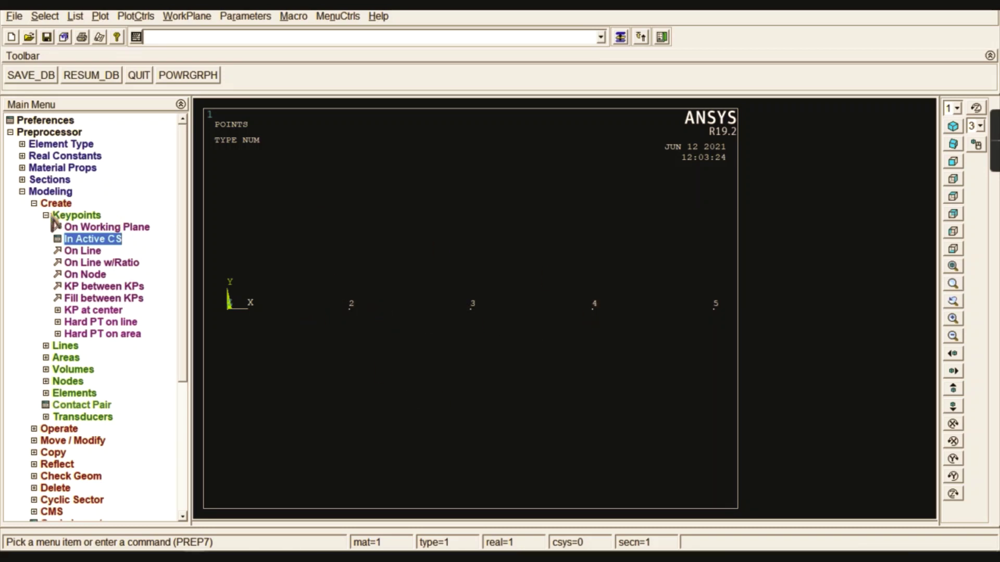
- Create four straight lines joining keypoints 1 to 2, 2 to 3, 3 to 4 and 4 to 5
left_click(76, 215)
left_click(76, 227)
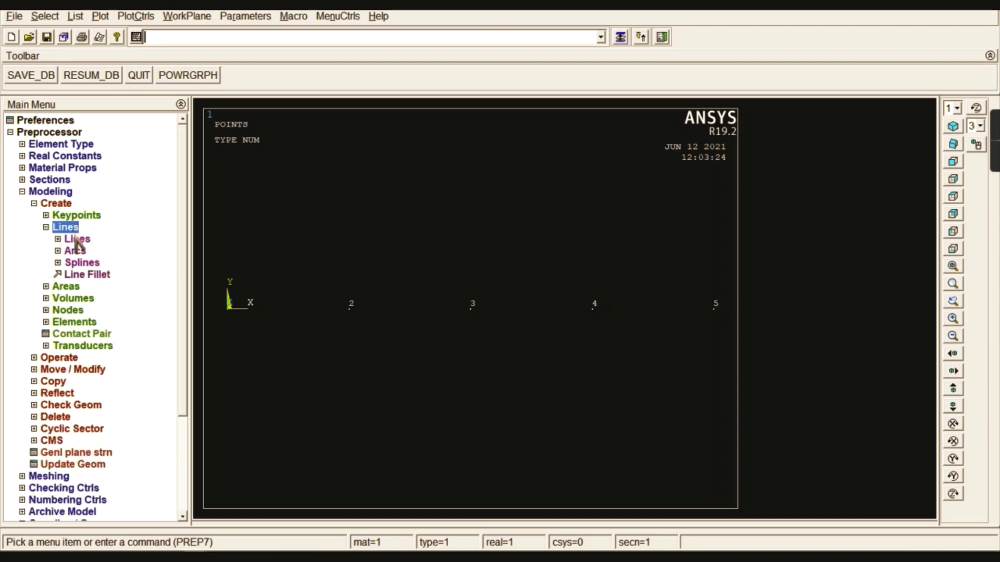
left_click(77, 238)
left_click(99, 251)
left_click(239, 323)
left_click(333, 339)
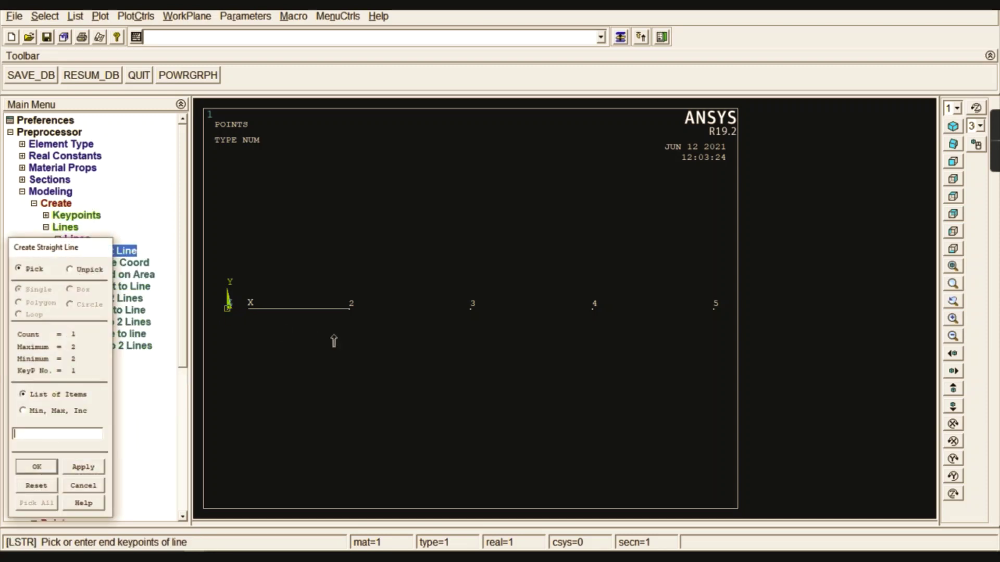
left_click(350, 330)
left_click(442, 335)
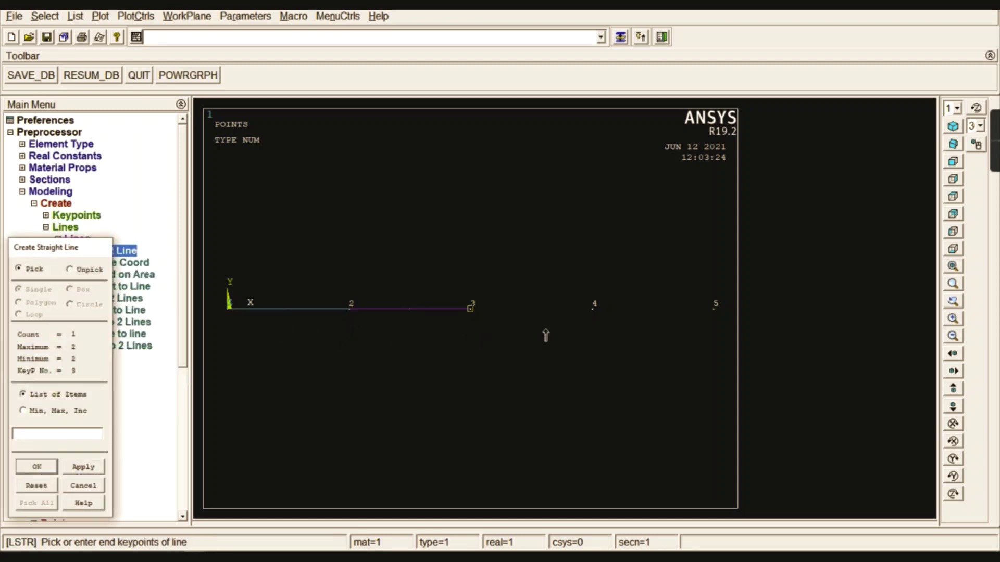
left_click(565, 333)
left_click(592, 335)
left_click(680, 336)
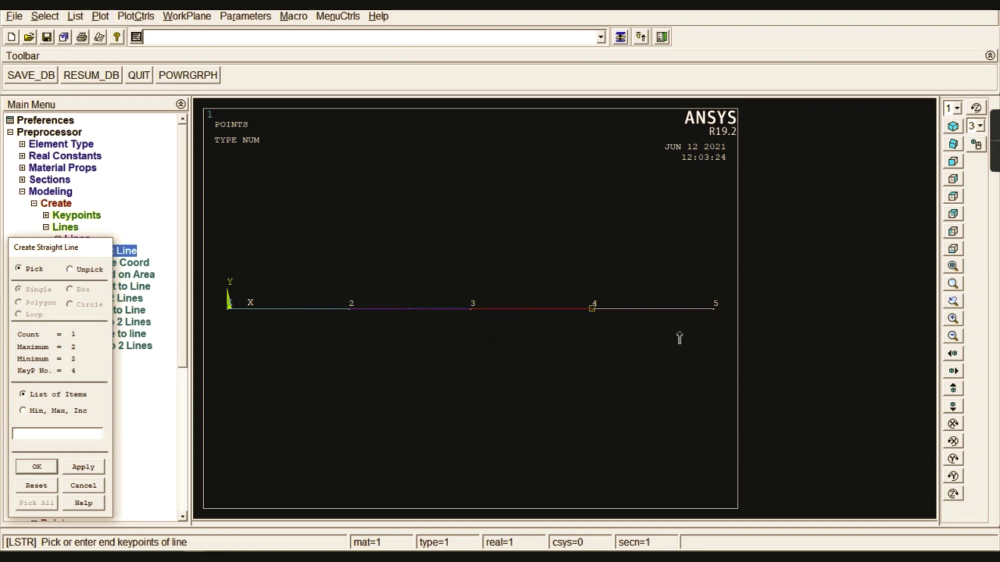
left_click(52, 471)
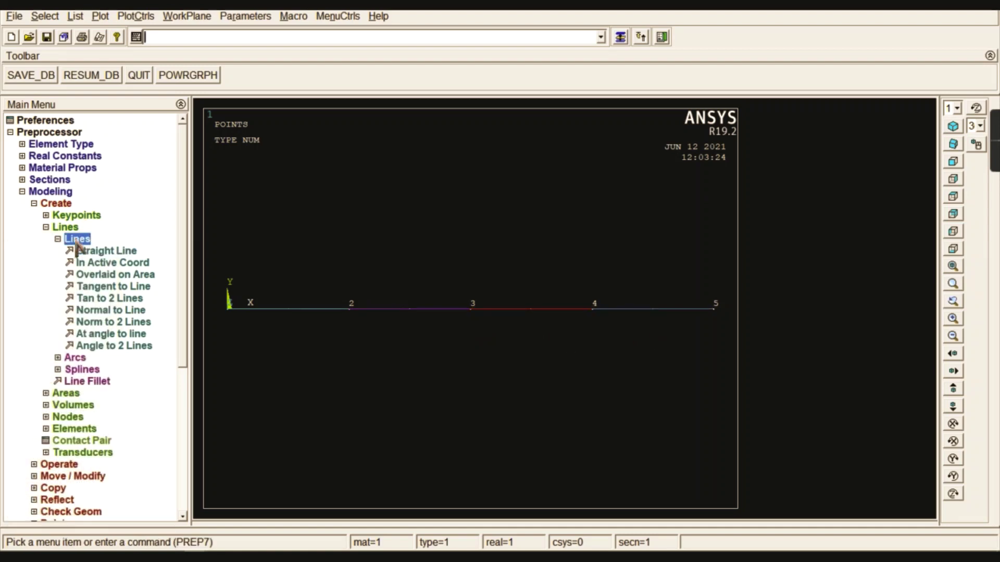
- Set the manual mesh size to 10 element divisions on all lines of the beam
left_click(77, 239)
left_click(65, 227)
left_click(57, 203)
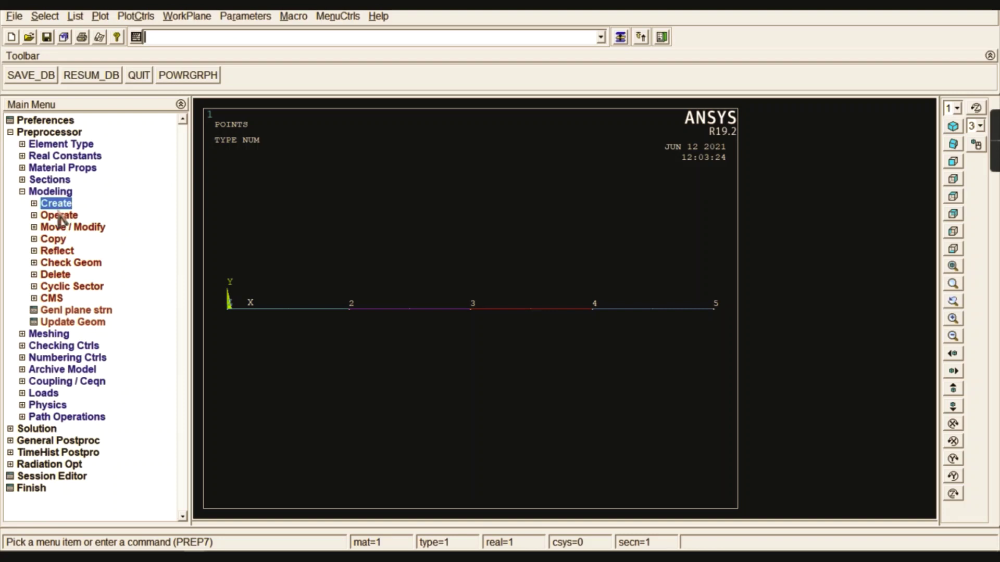
left_click(54, 191)
left_click(52, 203)
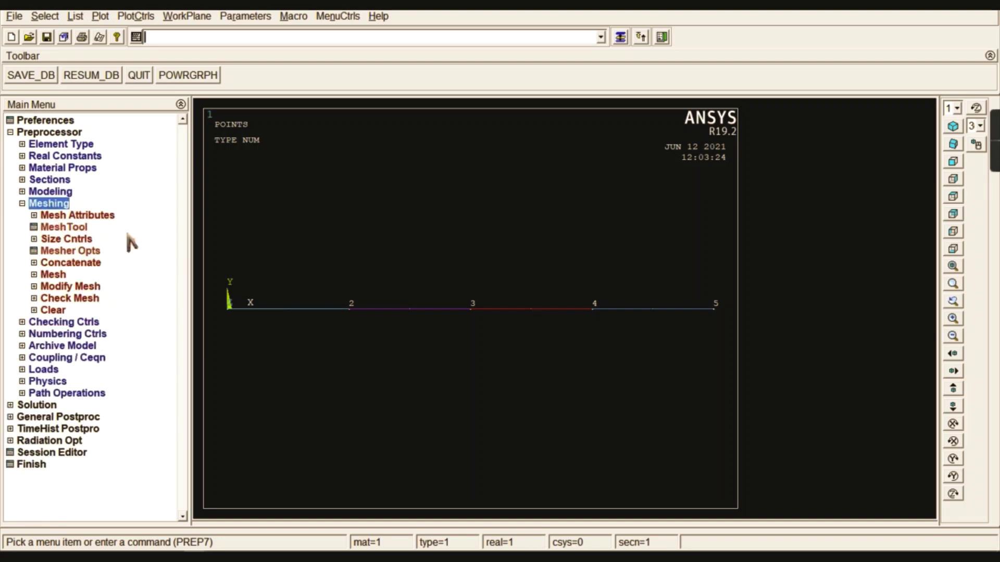
left_click(65, 239)
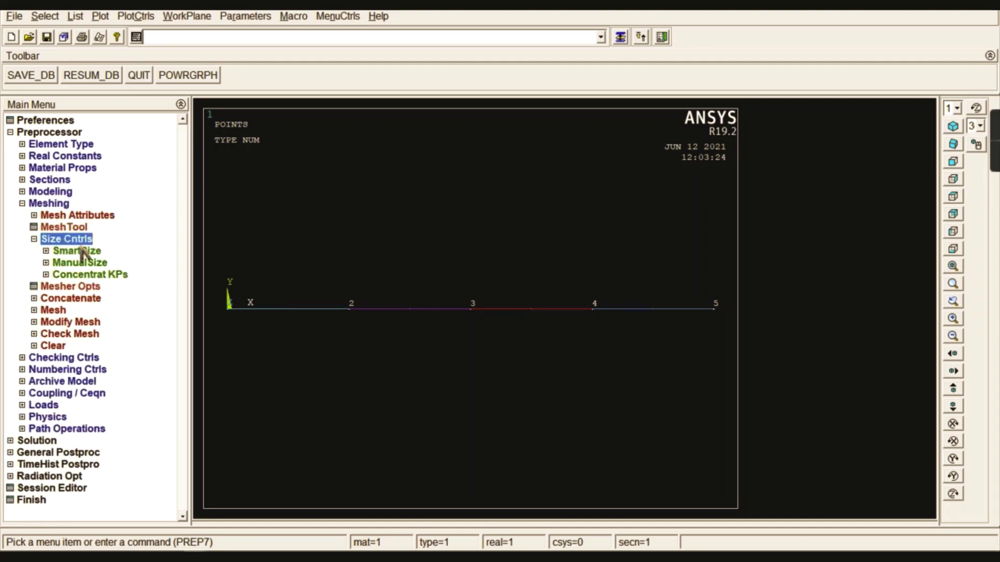
left_click(77, 263)
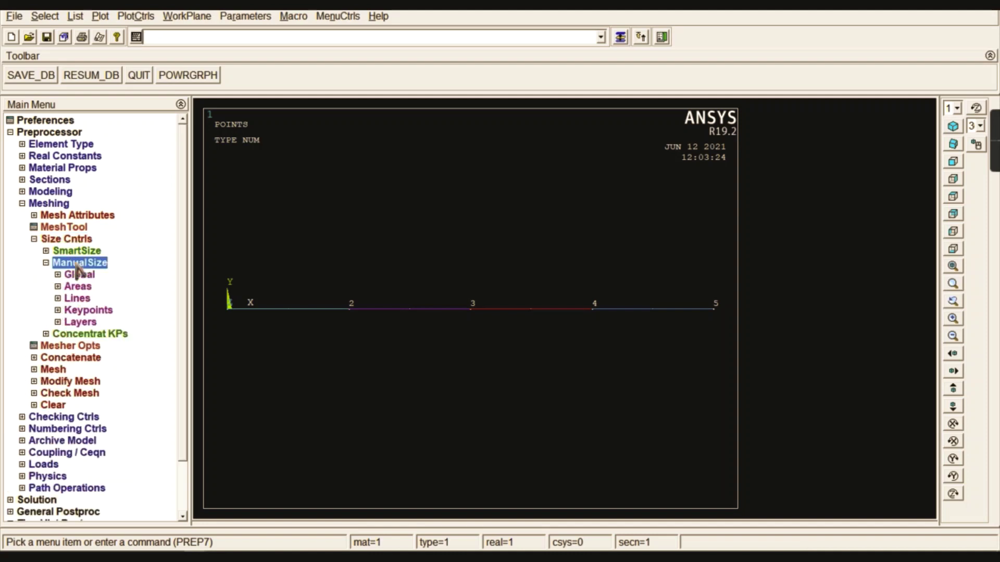
left_click(78, 298)
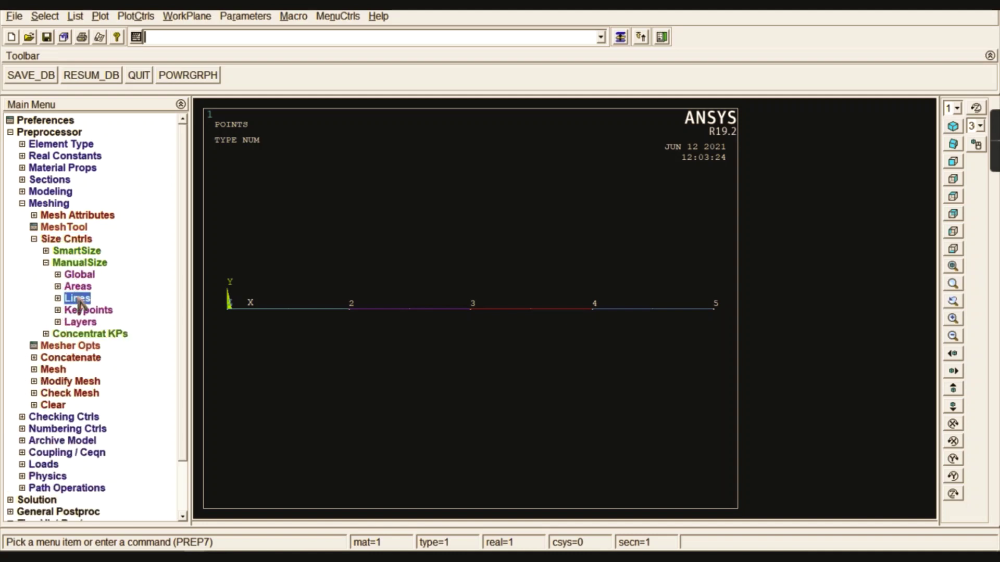
left_click(94, 311)
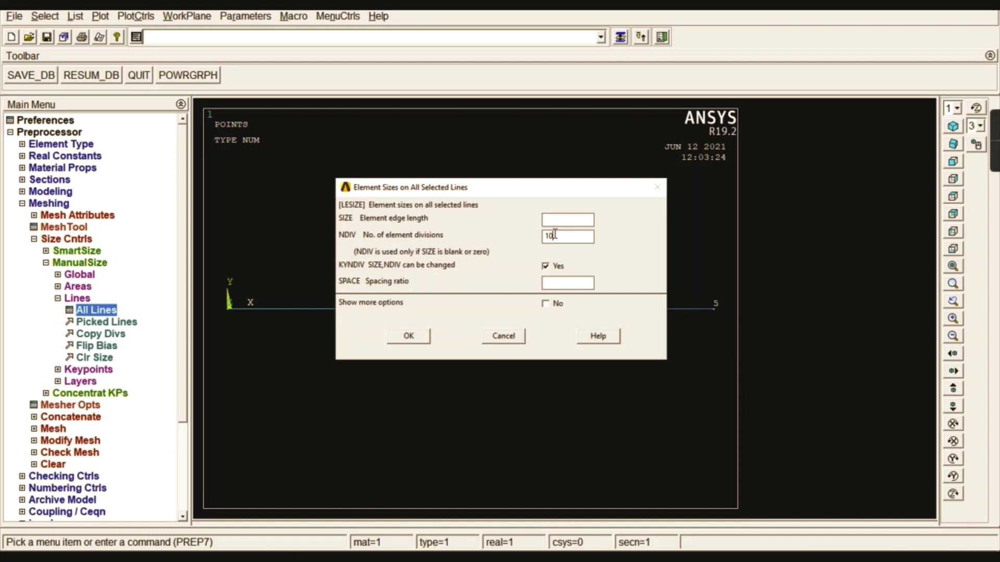
left_click(408, 336)
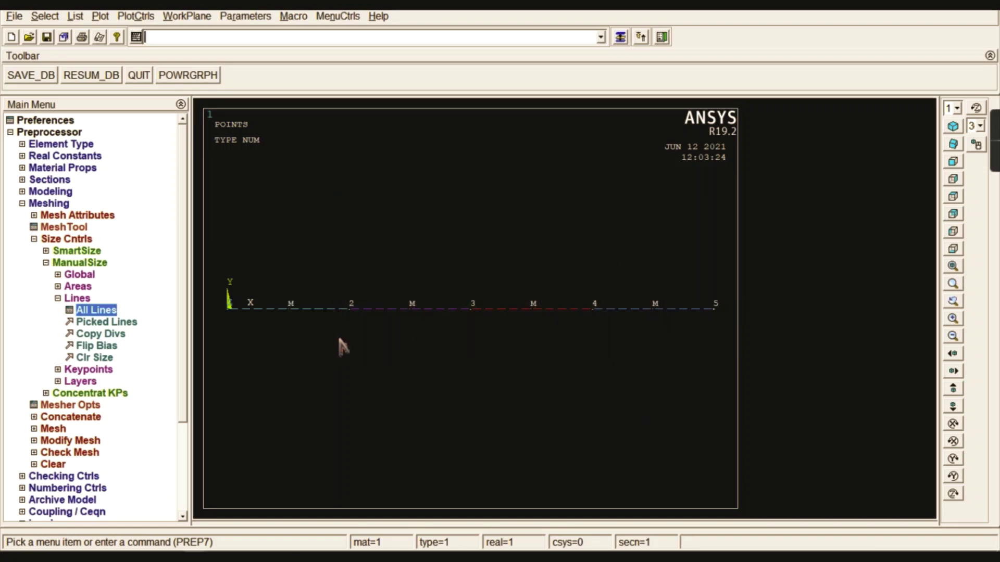
- Mesh all the lines of the beam
double_click(74, 299)
double_click(79, 263)
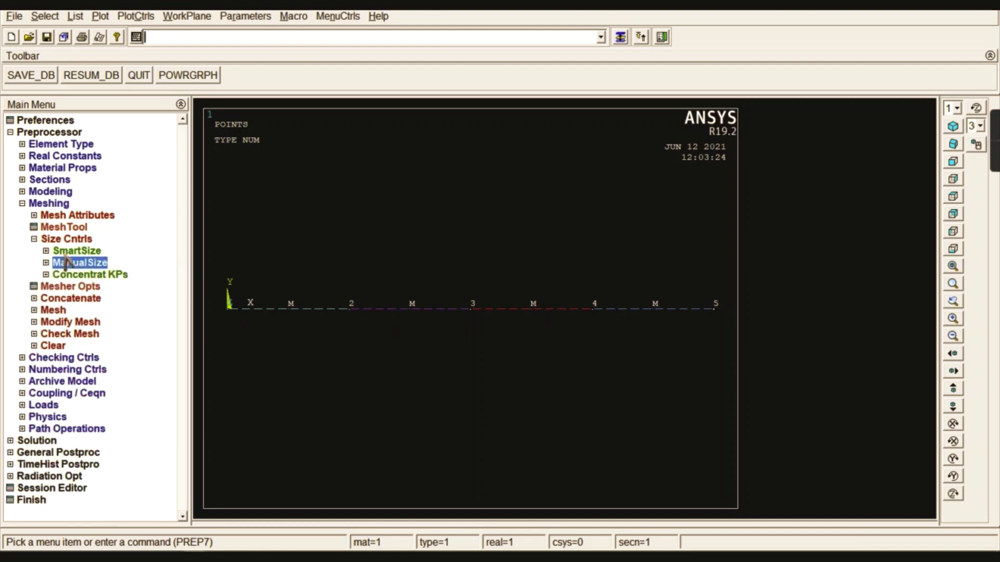
double_click(67, 239)
left_click(54, 275)
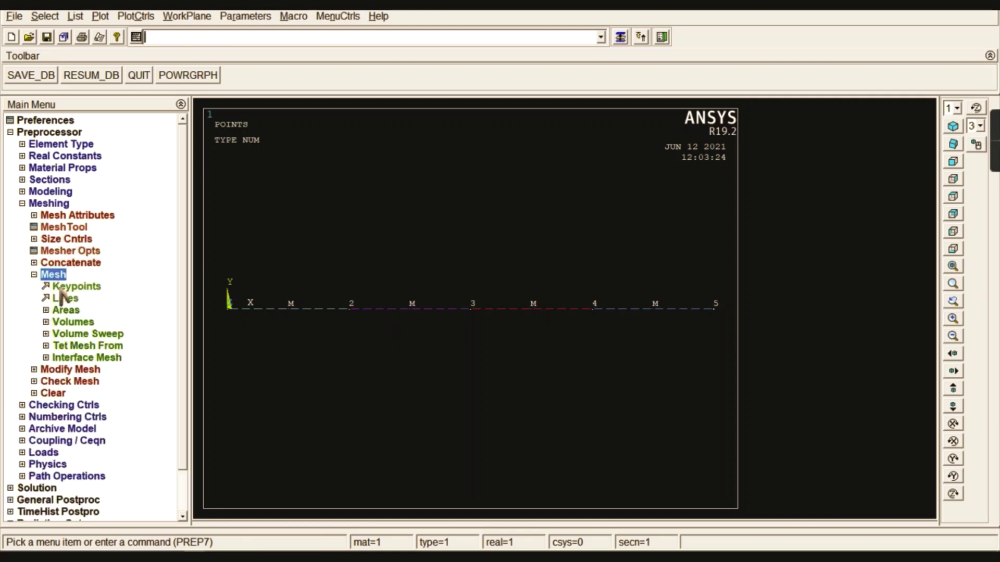
left_click(68, 300)
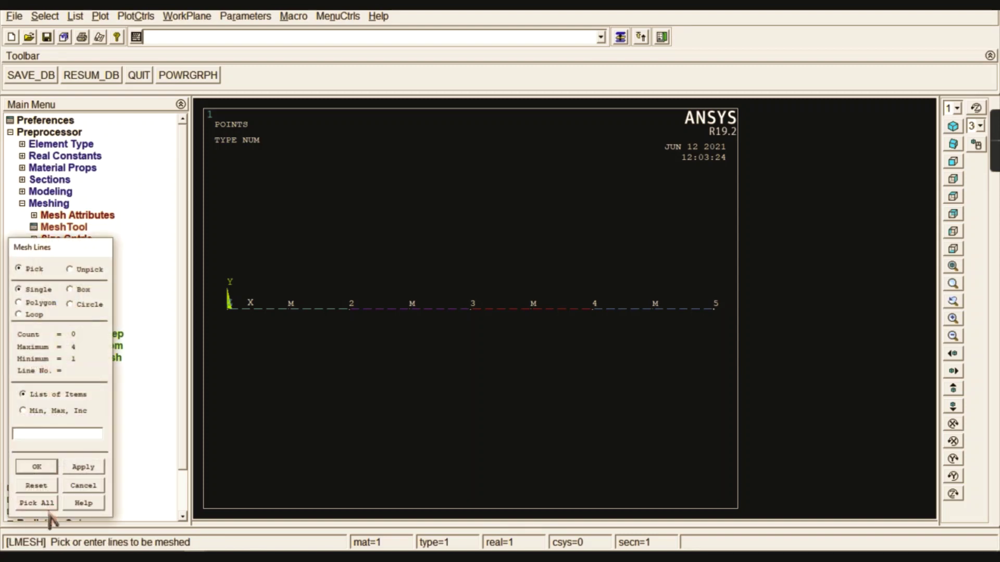
left_click(36, 503)
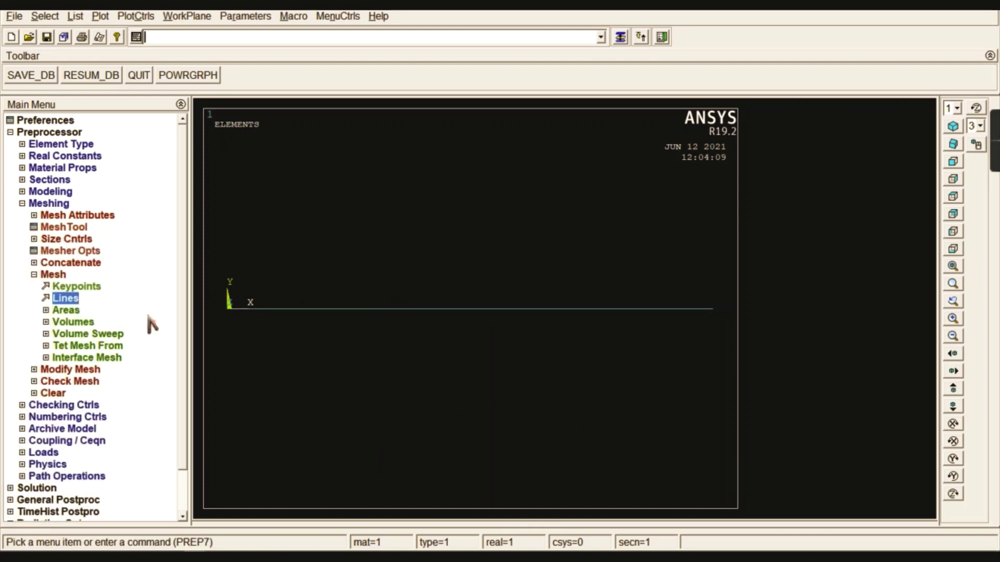
- Plot the beam's lines and turn on keypoint numbers in the plot numbering controls
double_click(55, 275)
double_click(53, 203)
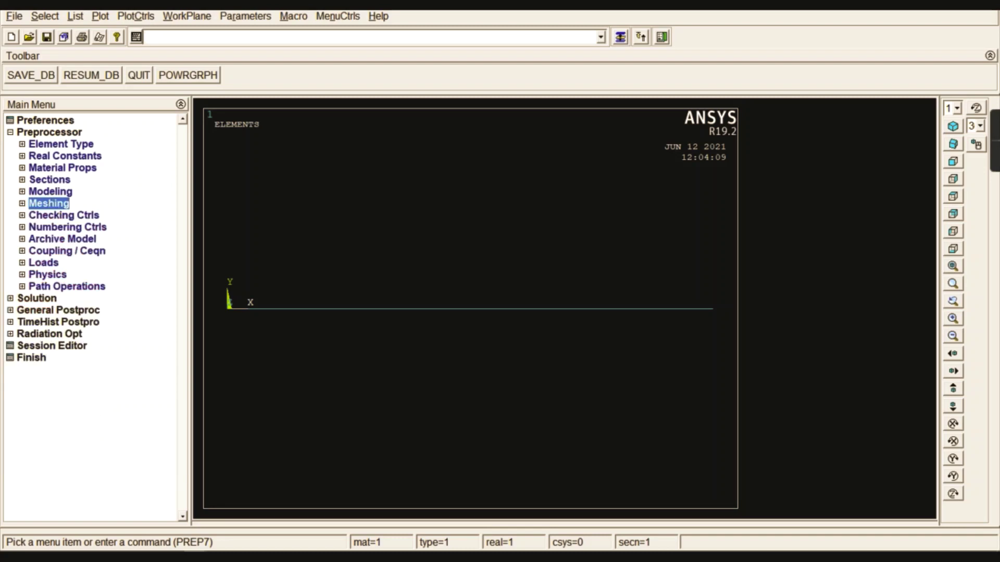
left_click(101, 16)
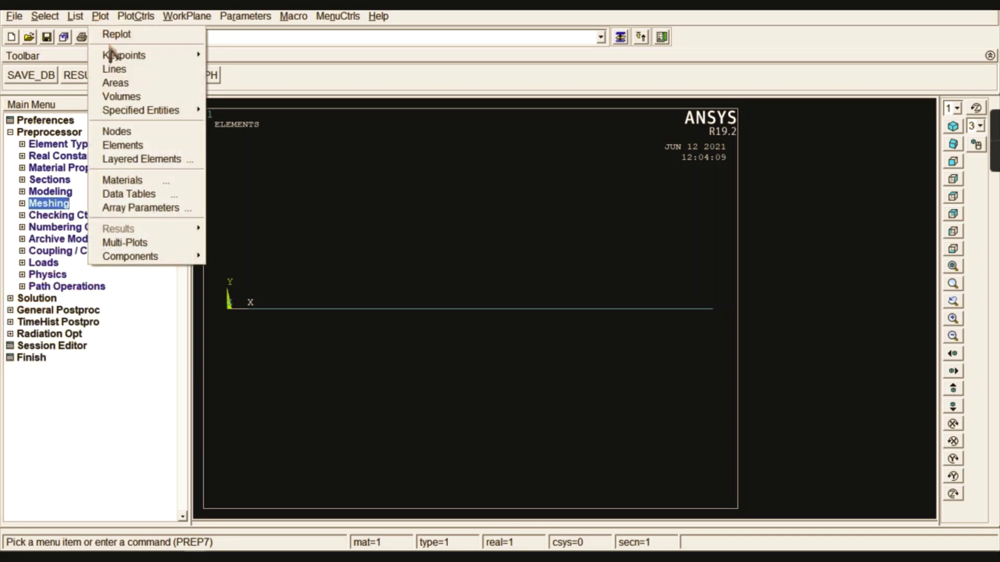
left_click(119, 70)
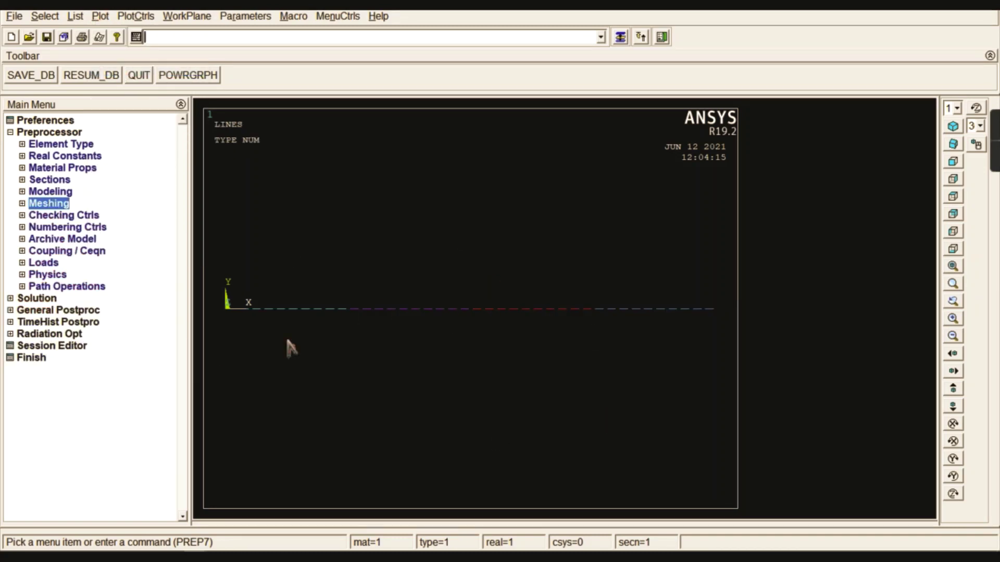
left_click(147, 21)
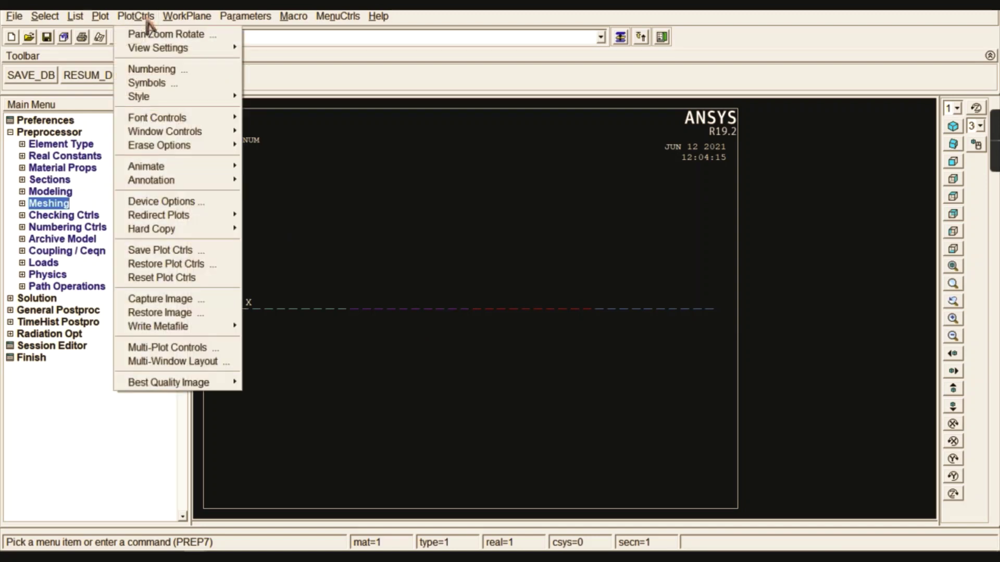
left_click(172, 69)
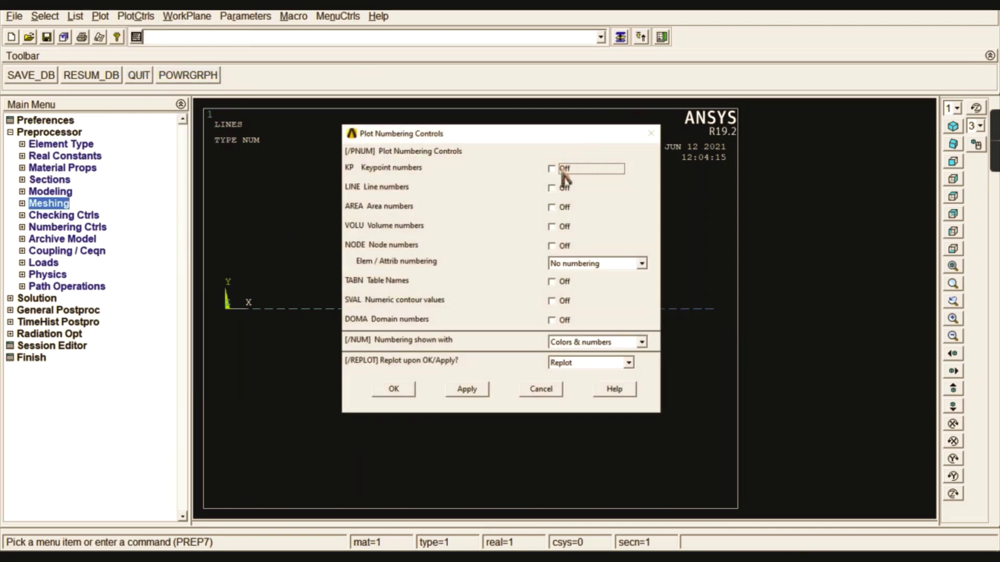
left_click(399, 388)
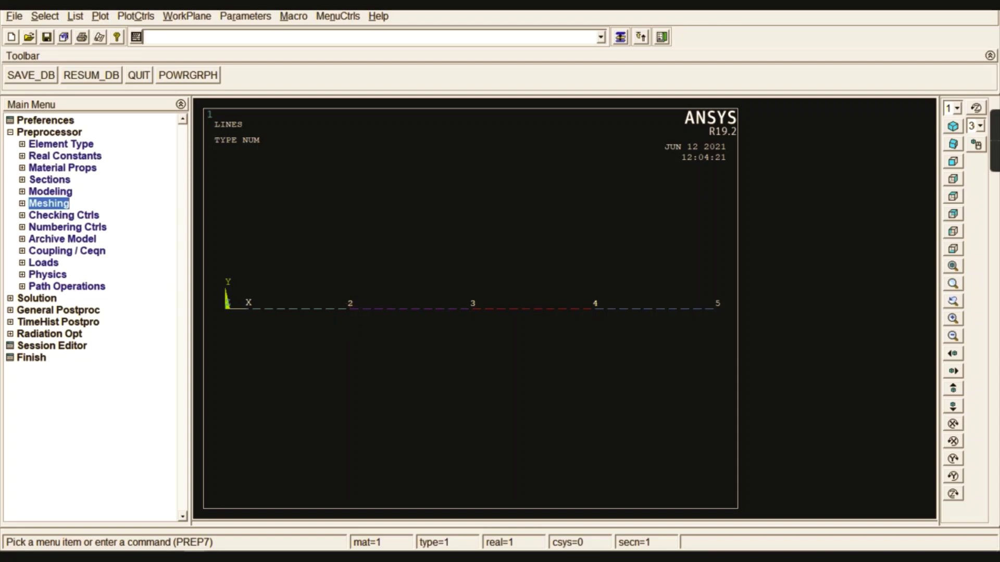
- Switch to the problem slide and mark where the 6 kN inclined load acts on the beam
left_click(217, 547)
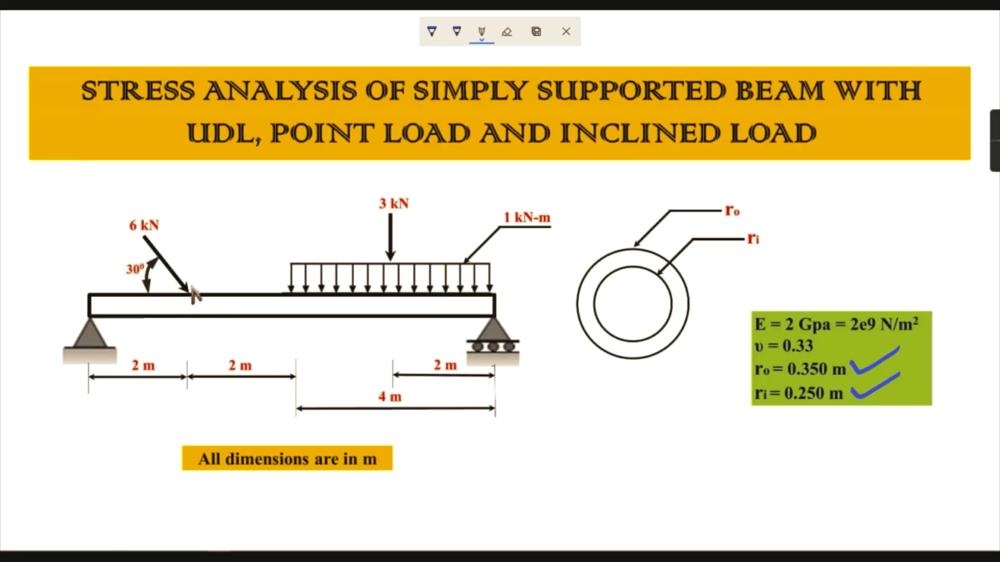
left_click_drag(186, 302, 185, 327)
left_click_drag(191, 279, 185, 327)
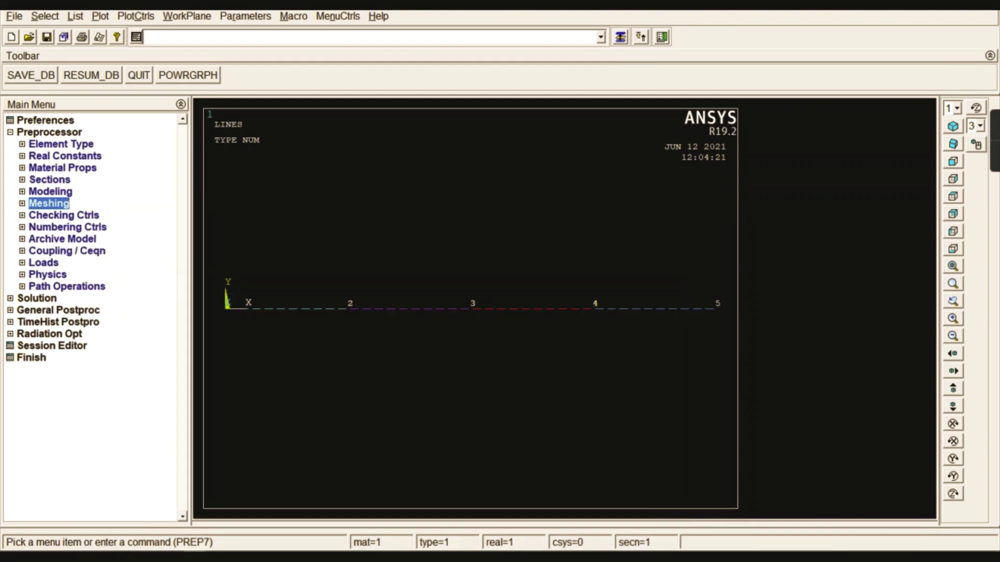
- Back in ANSYS, rotate the coordinate system of node 2, at keypoint 2, by 60 degrees about the nodal Z-axis
left_click(60, 192)
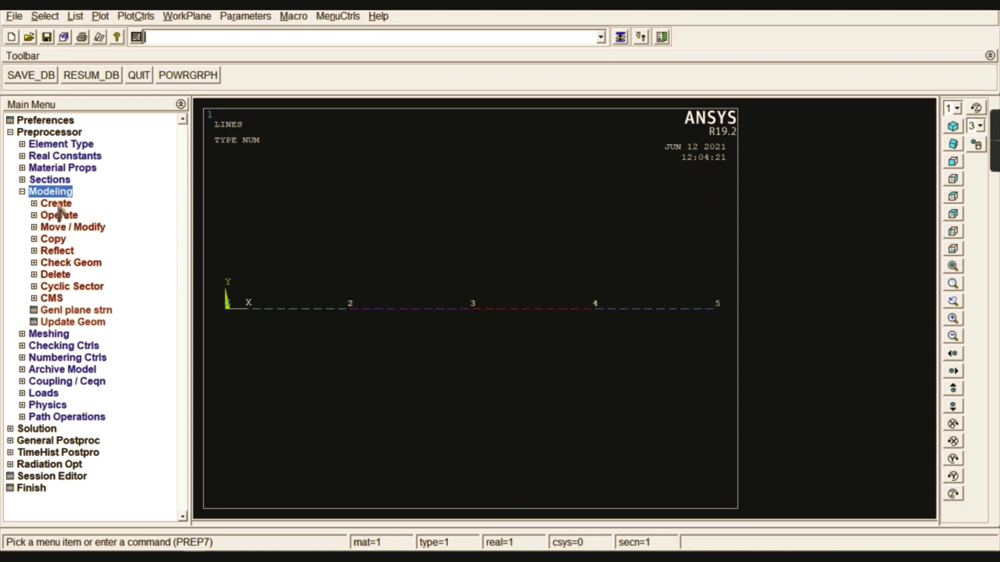
left_click(58, 205)
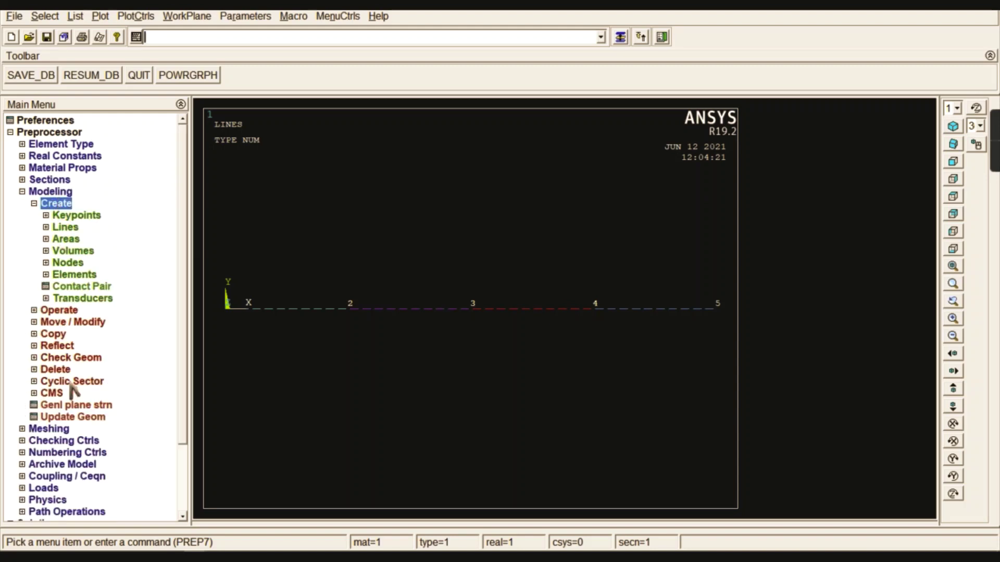
left_click(68, 263)
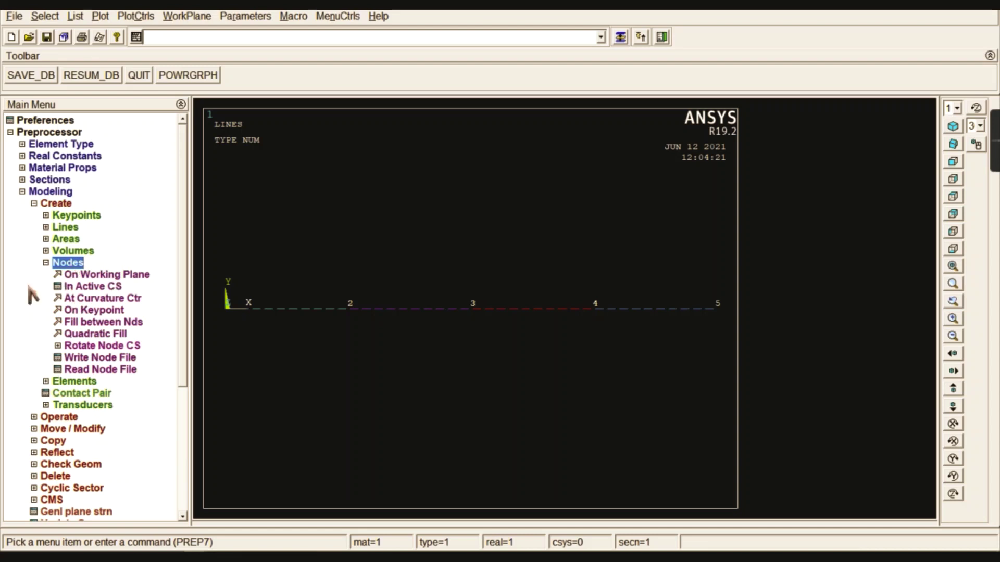
left_click(99, 346)
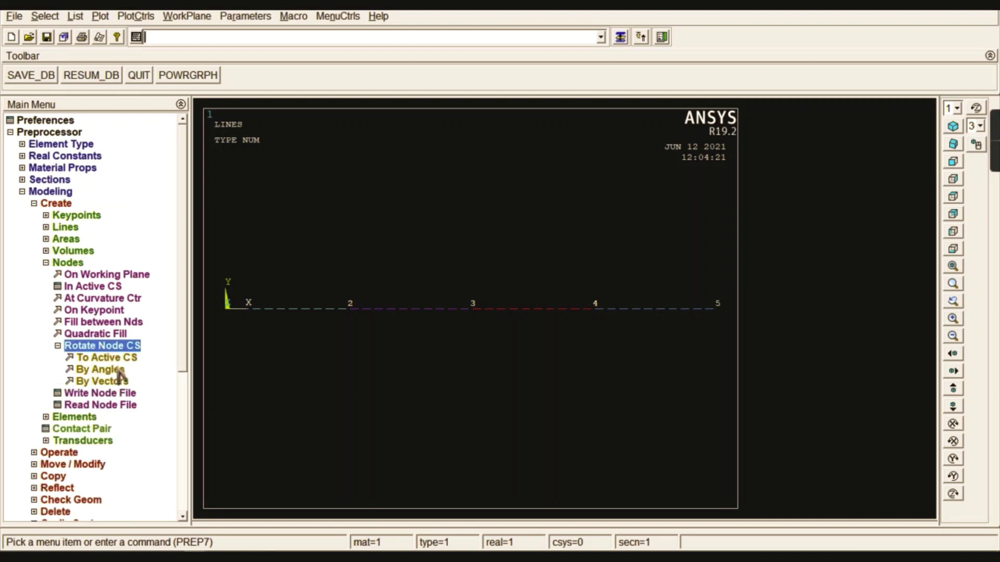
left_click(108, 370)
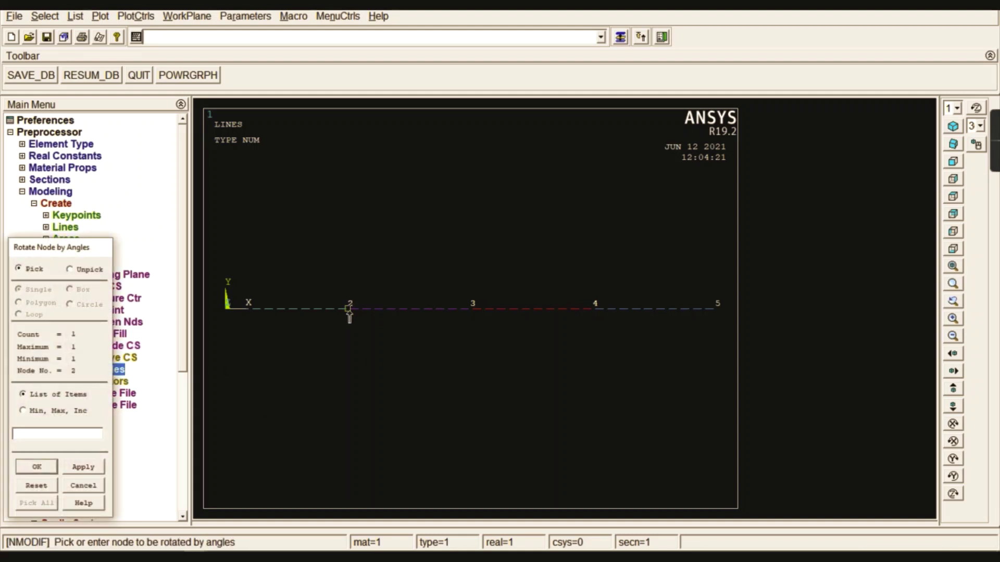
left_click(43, 469)
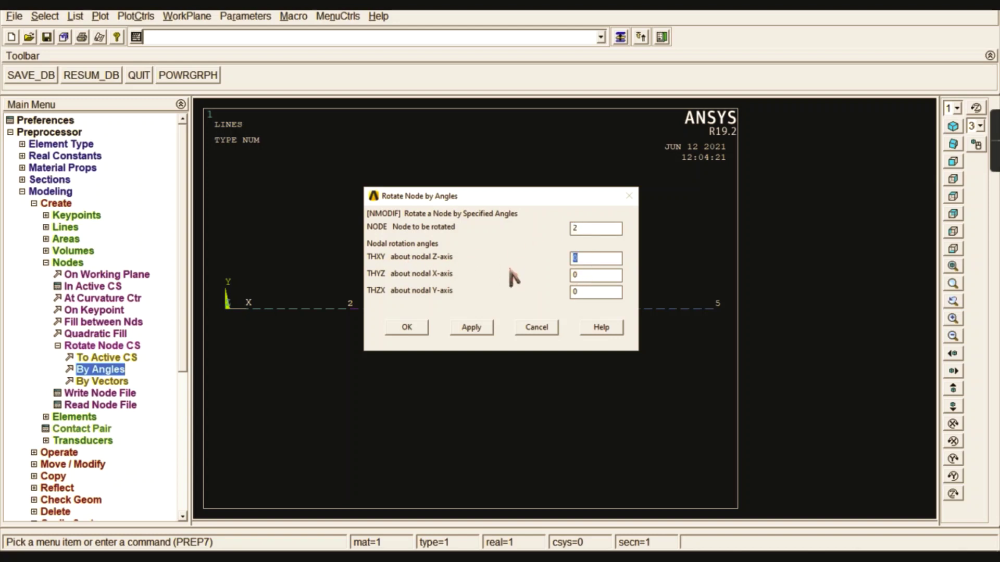
type("60")
left_click(409, 327)
- Leave the preprocessor's modeling section and enter the Solution processor's load definition
left_click(70, 262)
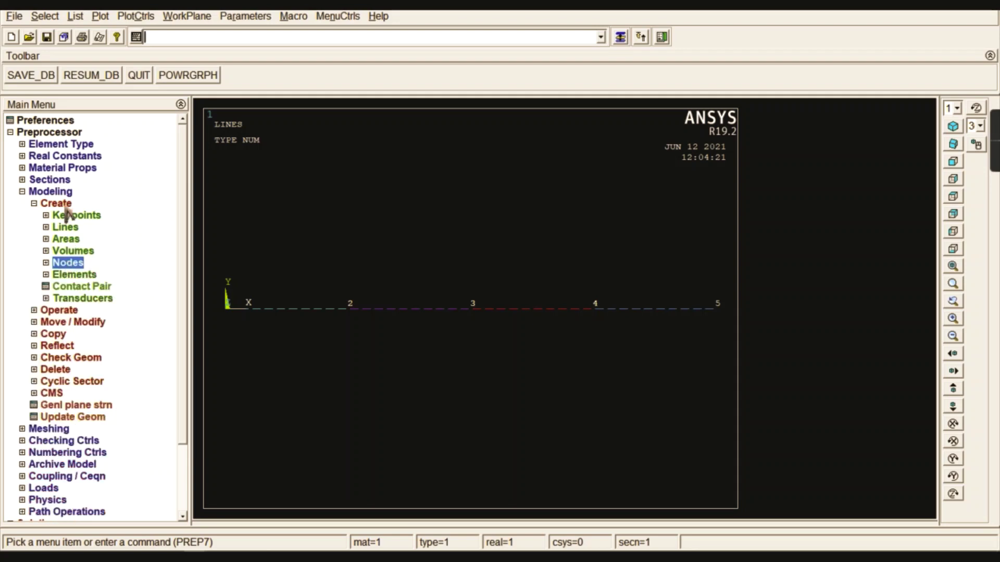
left_click(61, 203)
left_click(51, 191)
left_click(49, 132)
left_click(39, 145)
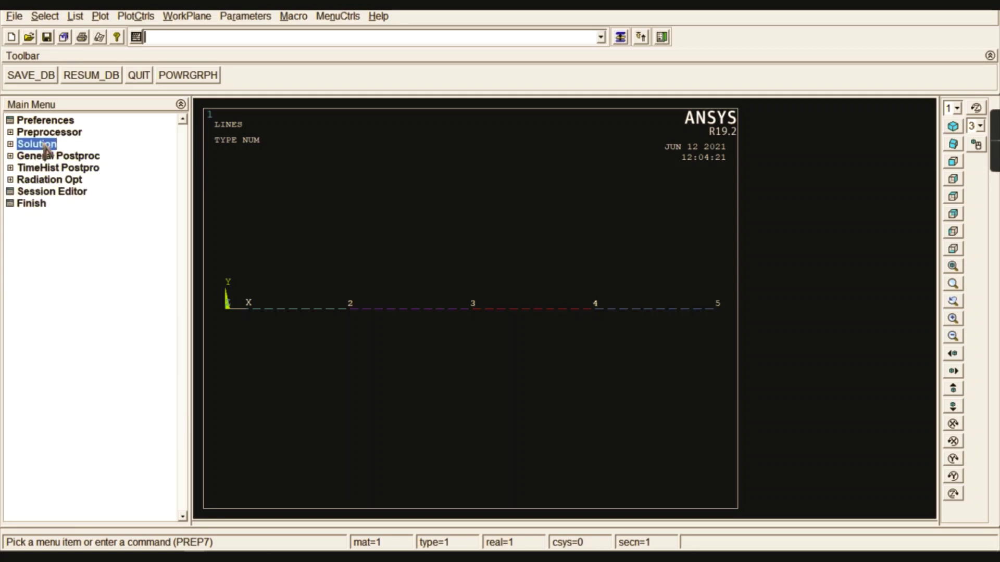
left_click(46, 169)
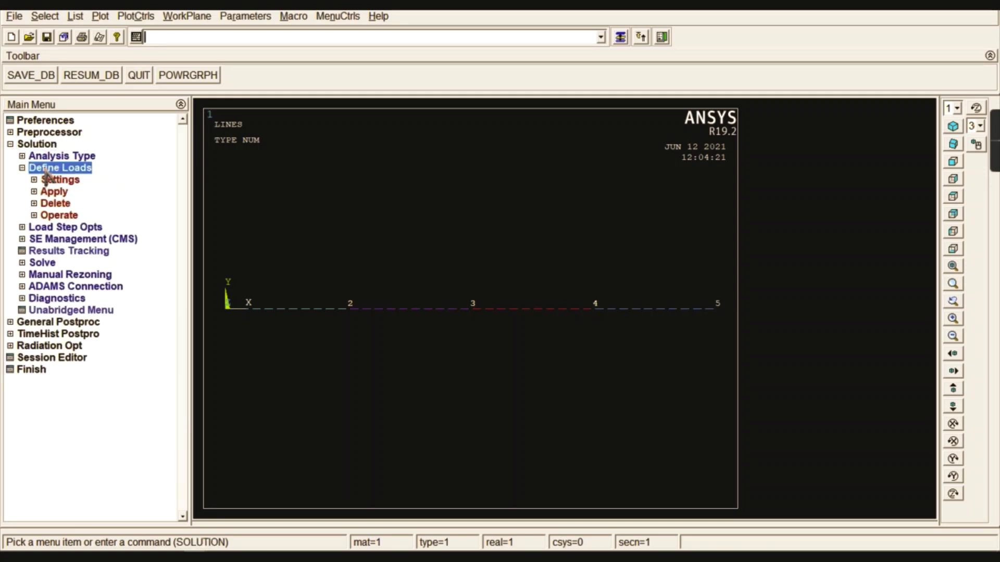
- Apply a displacement constraint at the beam's first keypoint, fixing UX, UY, UZ, ROTX and ROTY
left_click(53, 192)
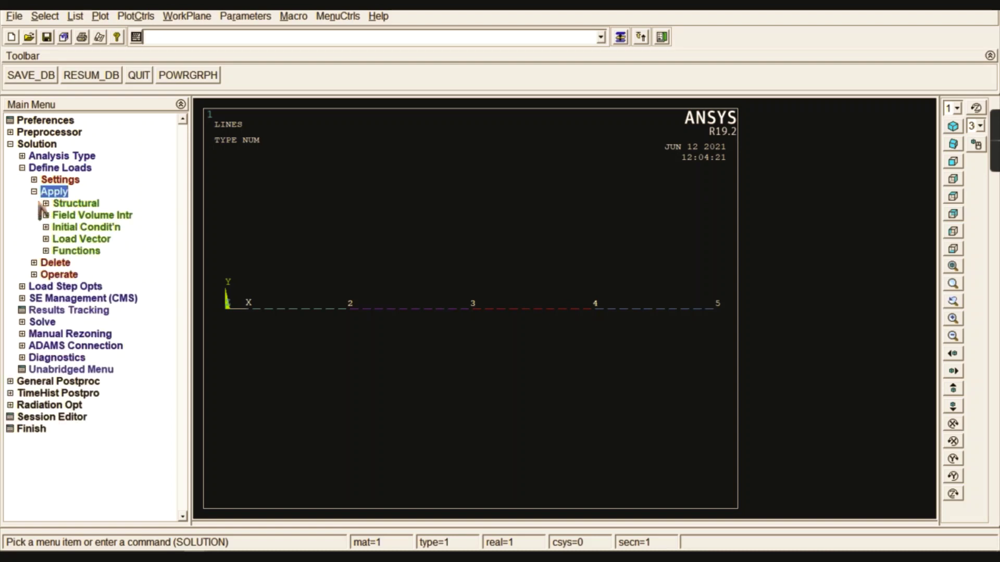
left_click(78, 204)
left_click(87, 215)
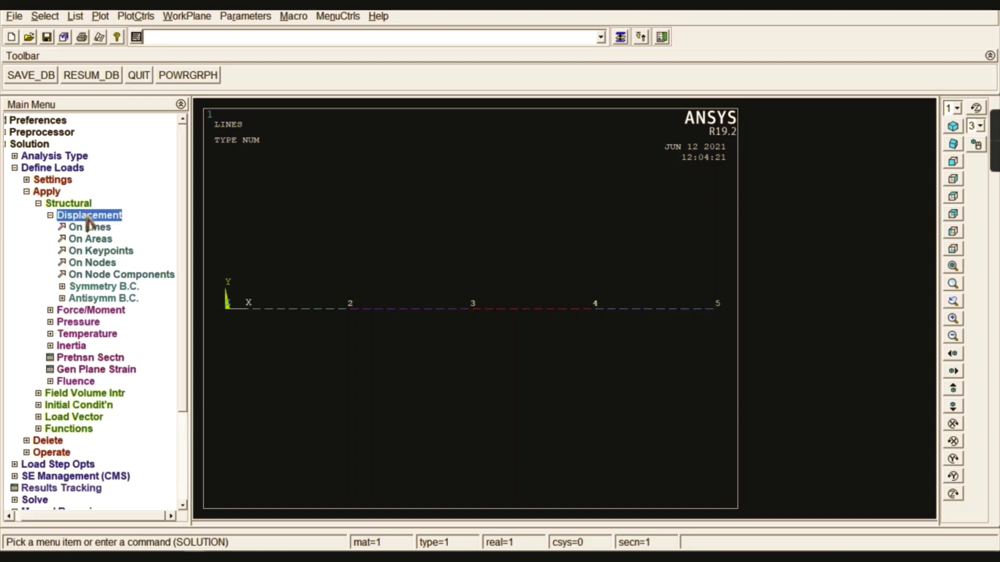
left_click(99, 251)
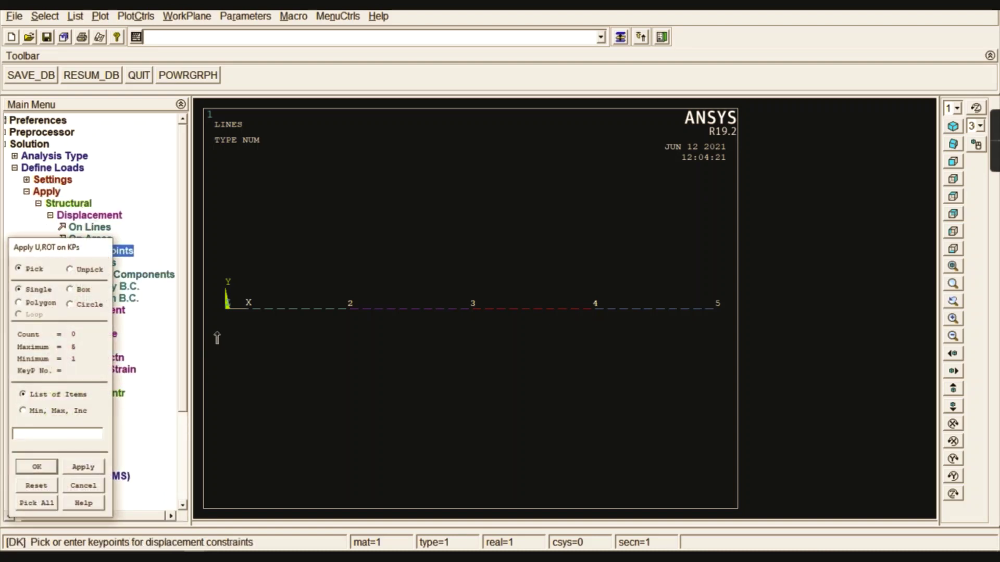
left_click(48, 467)
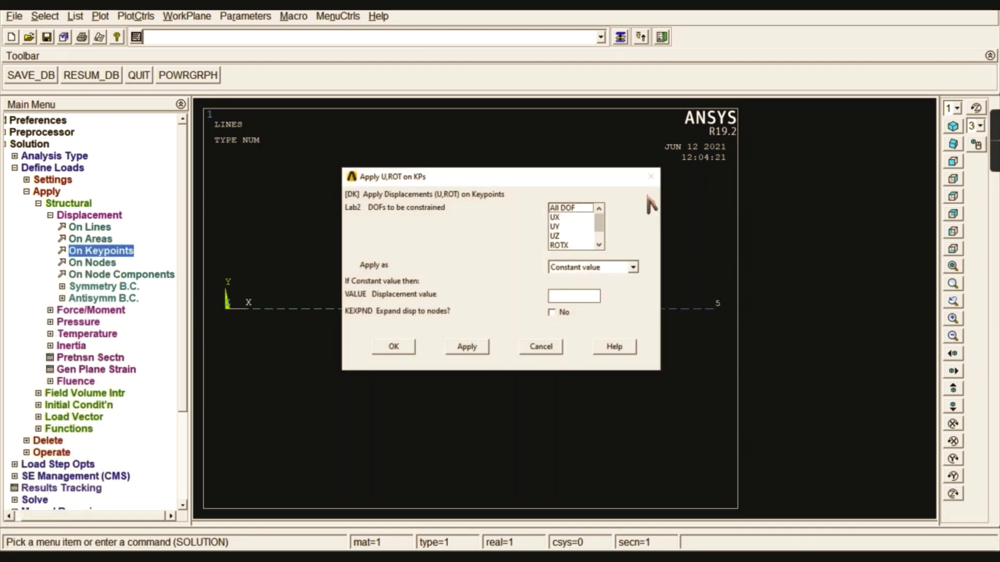
left_click(572, 218)
left_click_drag(572, 221, 572, 246)
scroll(608, 230, "down", 1)
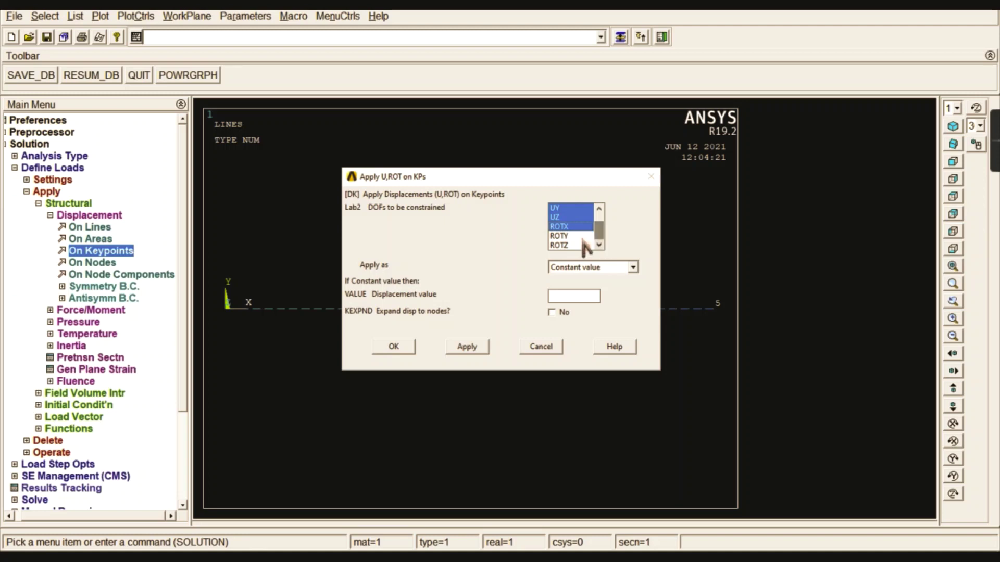
left_click(578, 236)
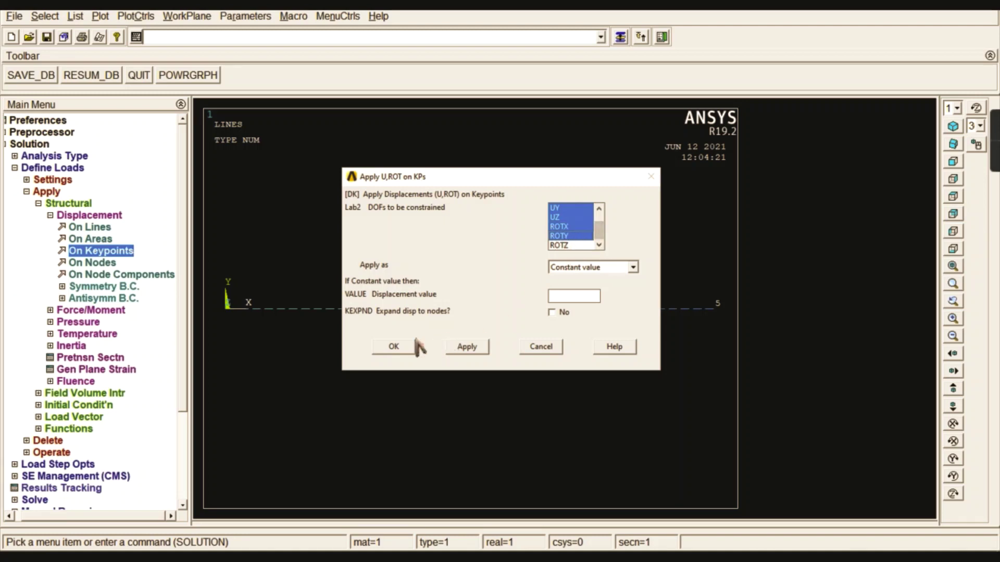
left_click(401, 348)
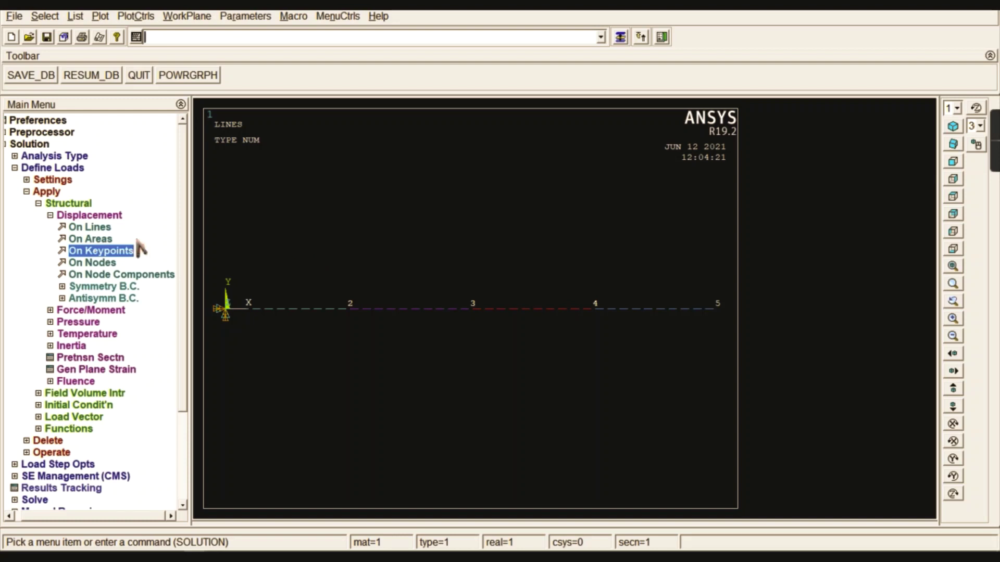
- Constrain only UY at keypoint 5 to model the beam's roller support
left_click(87, 251)
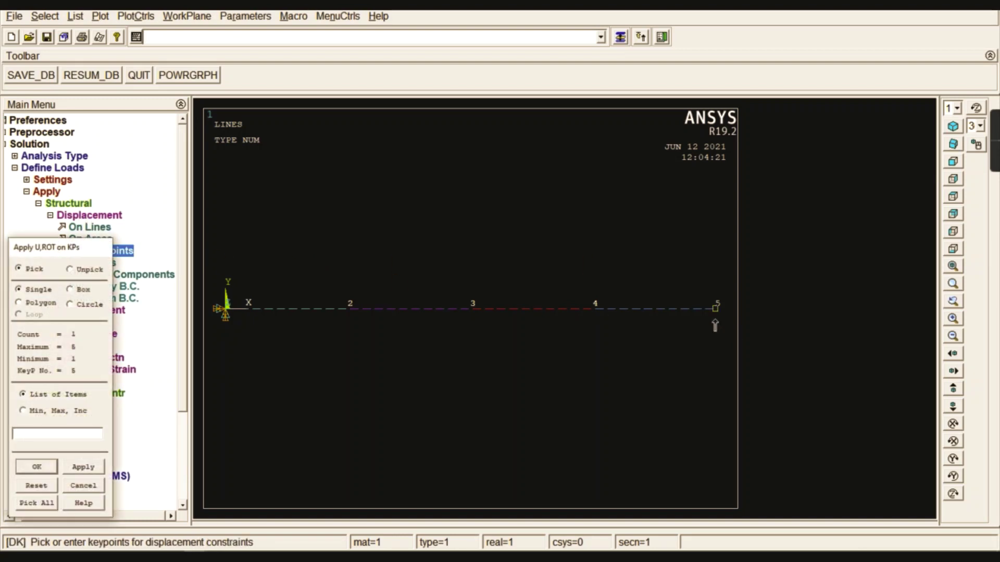
left_click(42, 469)
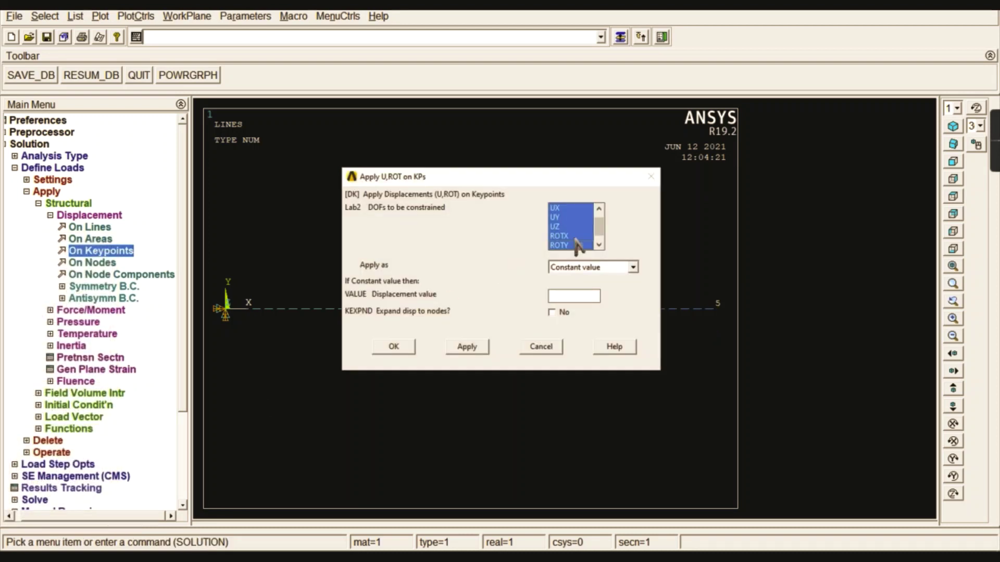
left_click_drag(563, 244, 606, 223, "ctrl")
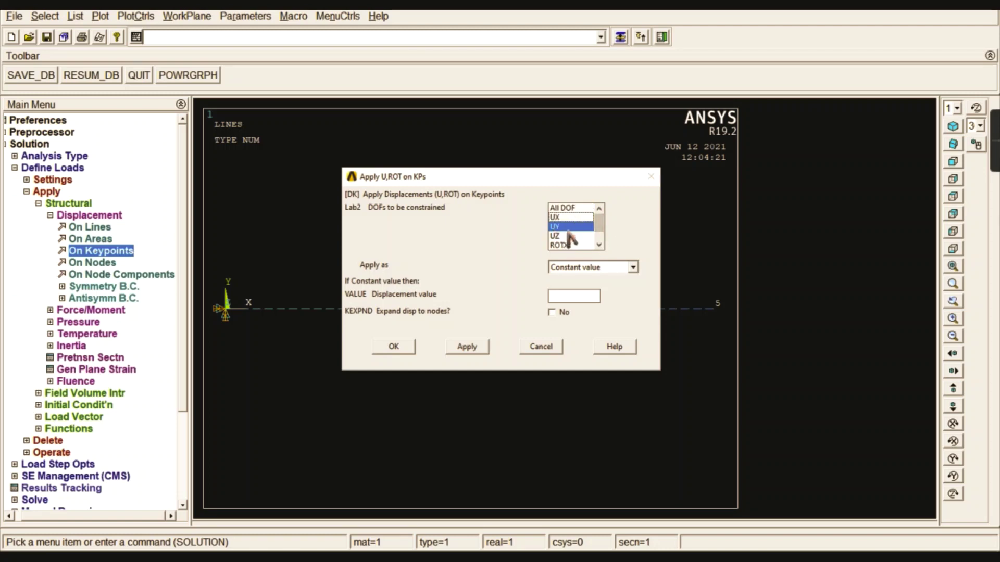
mouse_move(599, 229)
left_mouse_down()
mouse_move(601, 241)
mouse_move(600, 215)
left_mouse_up()
left_click(395, 348)
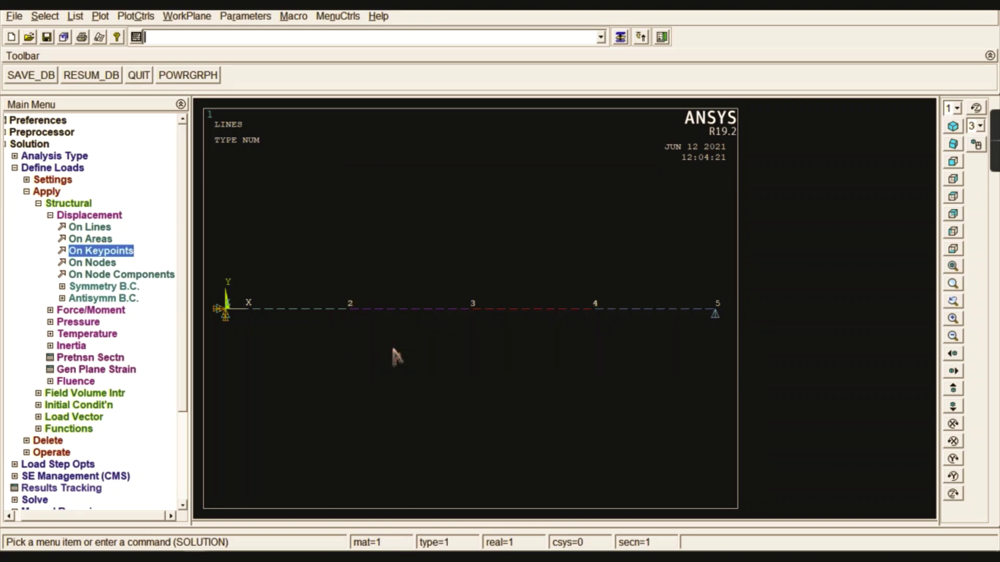
- Check the inclined load on the problem slide and apply a constant FY force of -6000 to node 2, at keypoint 2
left_click(82, 216)
left_click(81, 205)
left_click(80, 205)
left_click(81, 206)
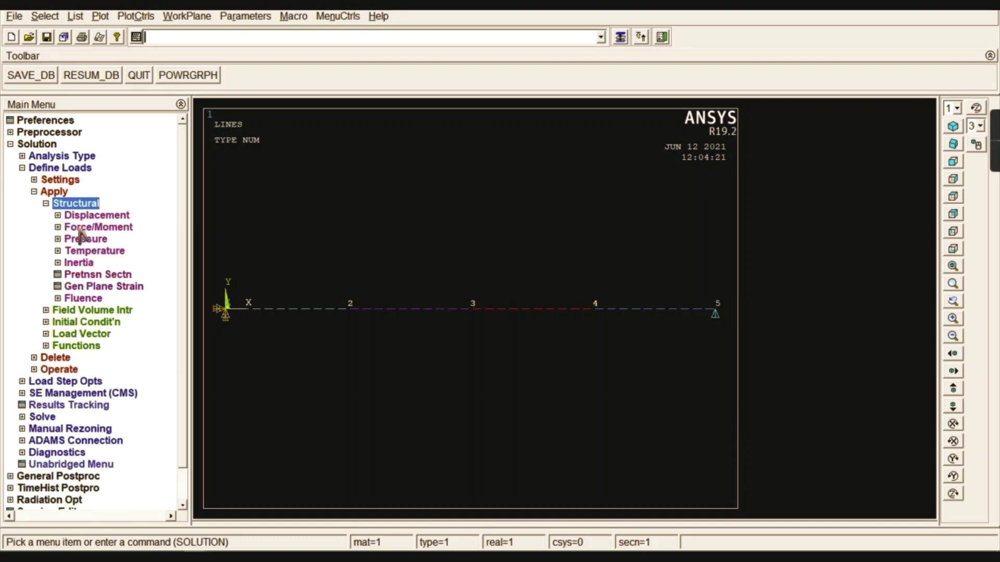
left_click(79, 230)
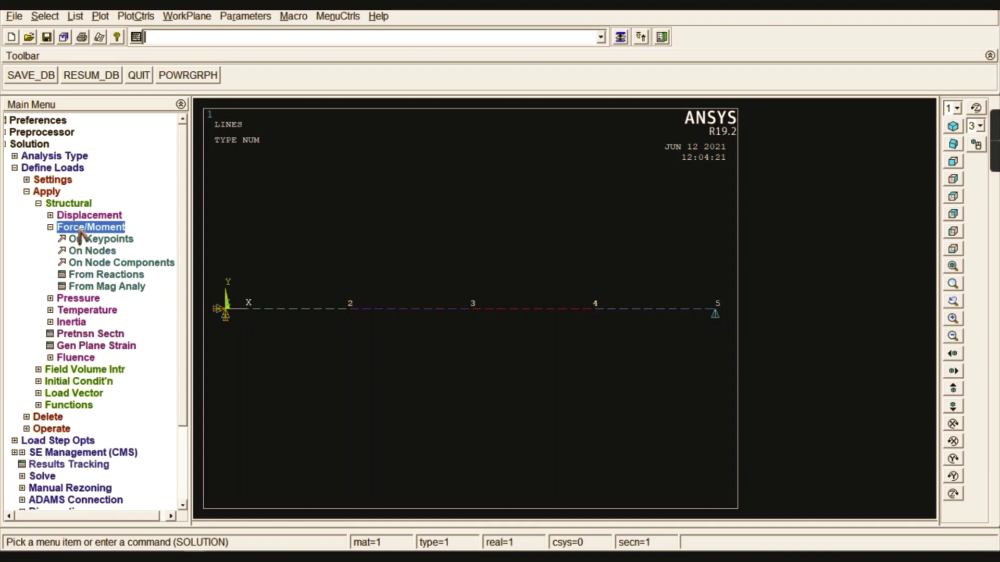
left_click(101, 252)
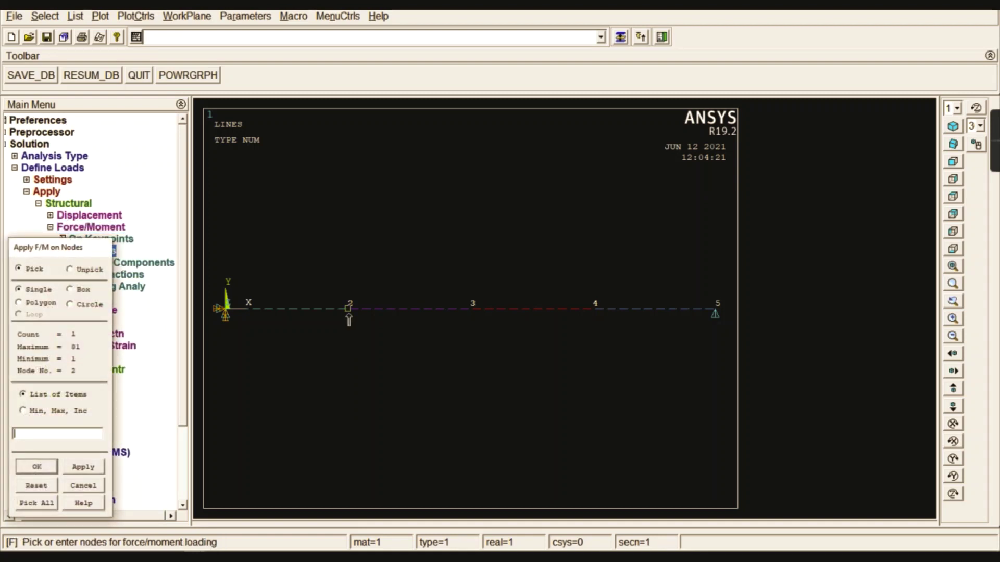
left_click(36, 467)
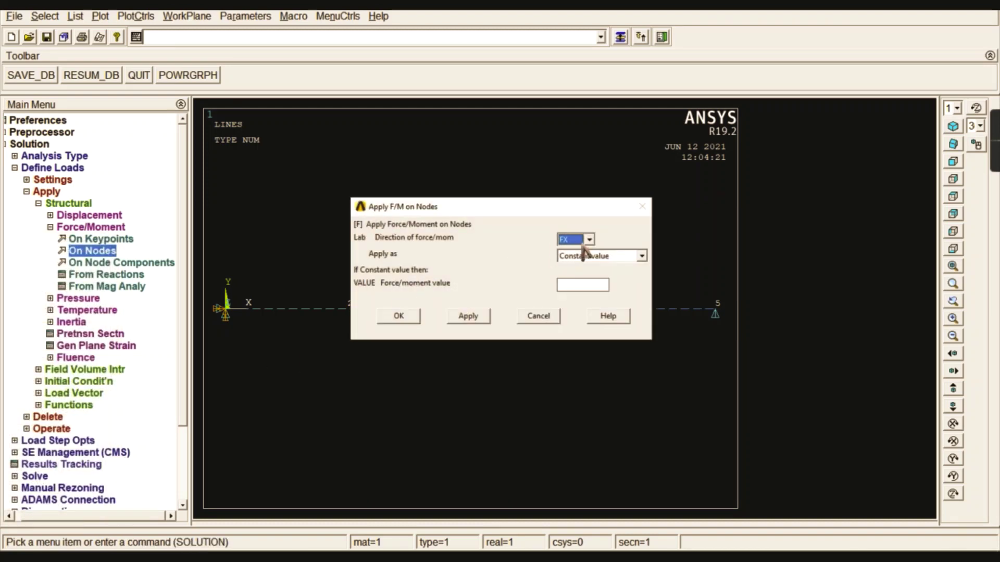
left_click(581, 244)
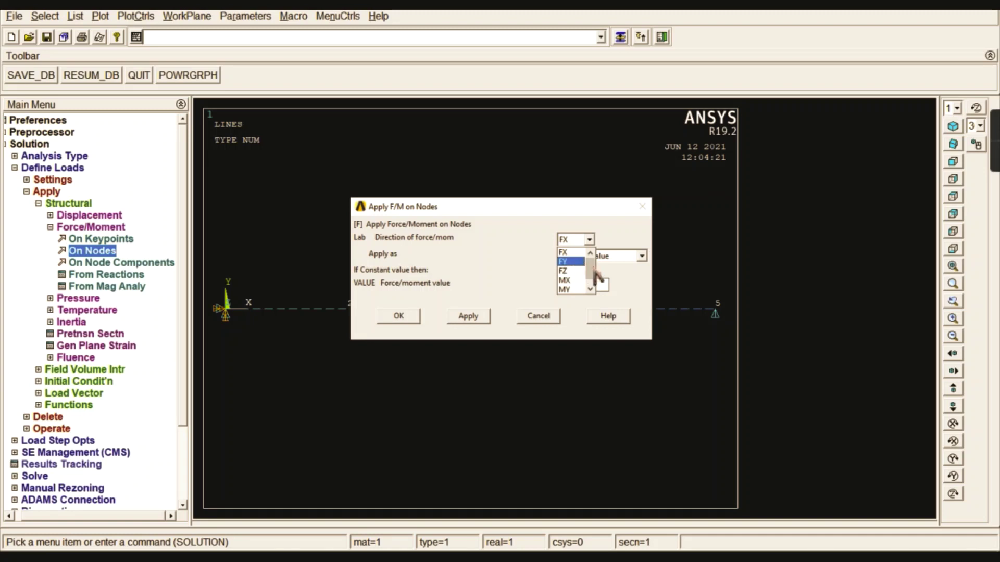
left_click(572, 261)
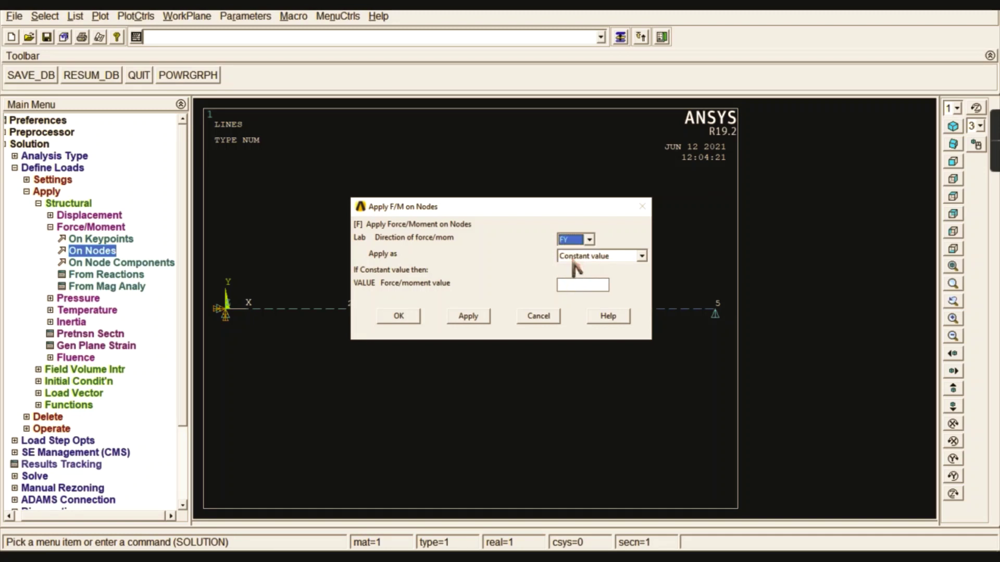
left_click(578, 283)
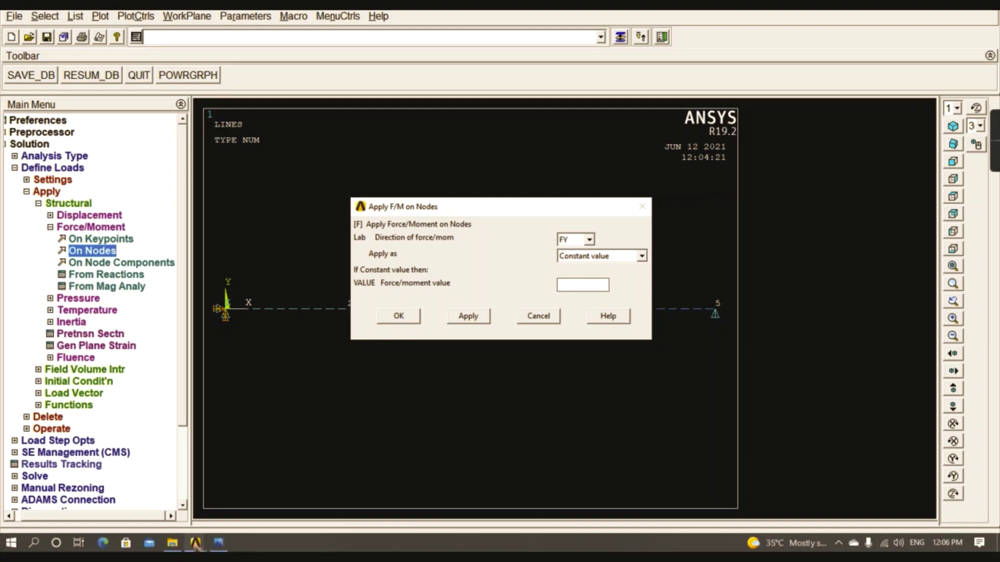
left_click(217, 543)
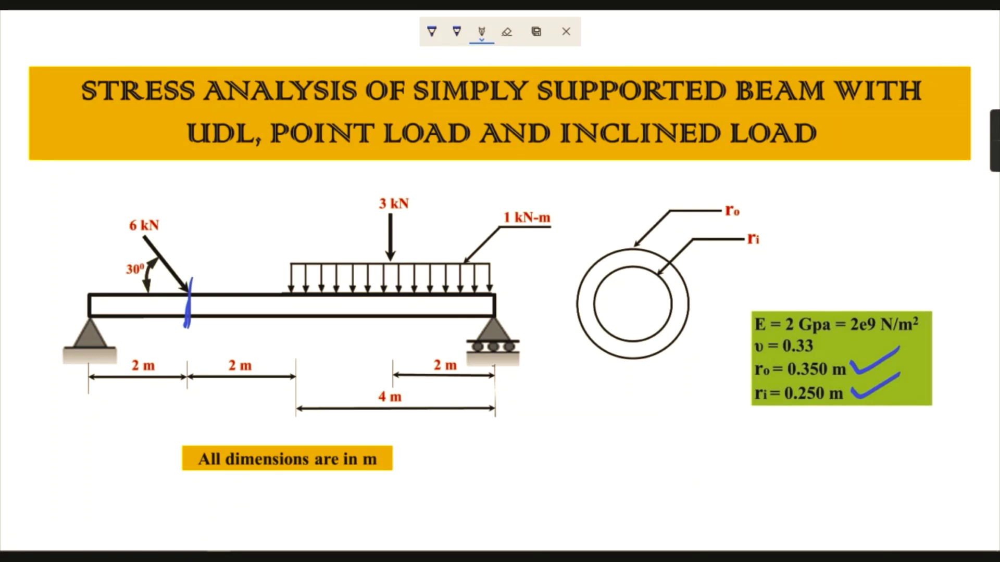
key("alt+Tab")
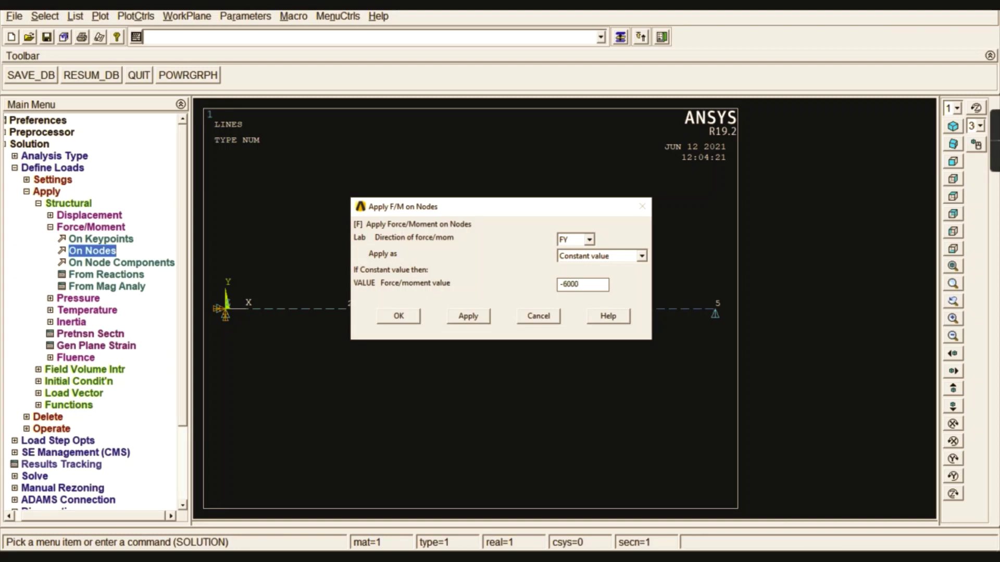
left_click(462, 316)
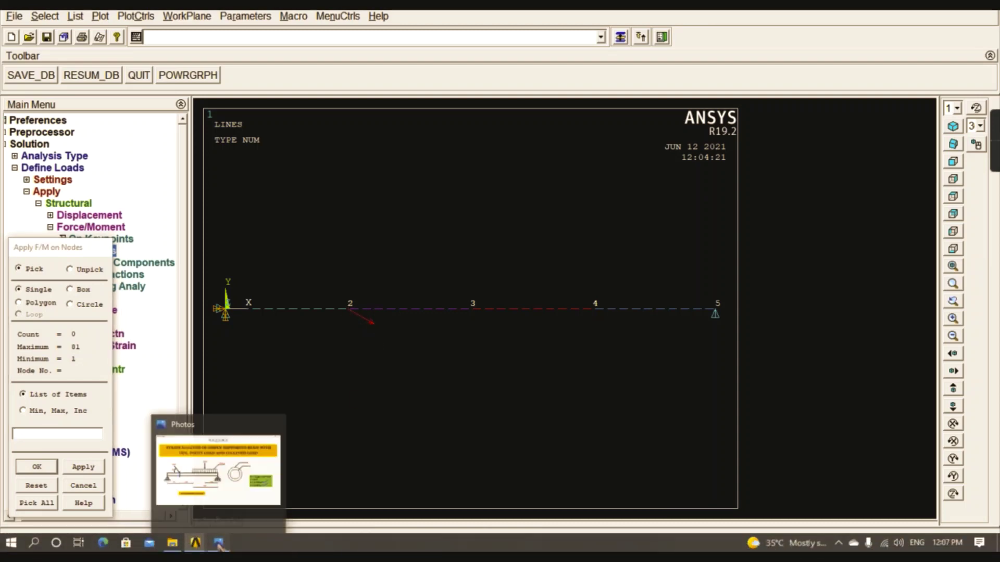
- Switch to the problem slide and sketch a vertical line at the 6 kN load, labelling the angles 60° and 90°
left_click(209, 442)
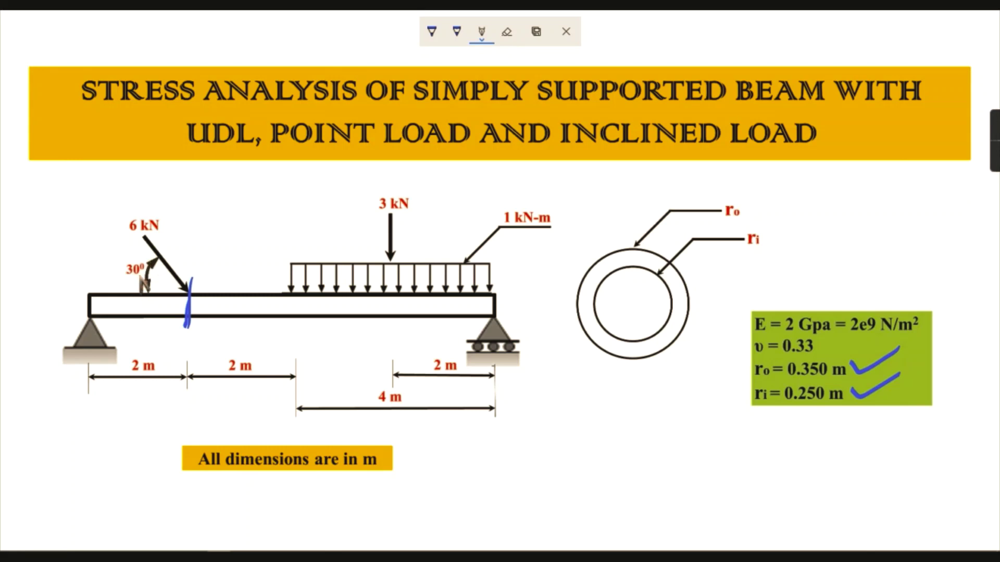
mouse_move(196, 193)
left_mouse_down()
mouse_move(194, 284)
mouse_move(196, 225)
mouse_move(177, 254)
mouse_move(196, 230)
left_mouse_up()
mouse_move(163, 187)
left_mouse_down()
mouse_move(165, 226)
mouse_move(145, 213)
mouse_move(174, 194)
mouse_move(178, 208)
mouse_move(173, 175)
mouse_move(216, 190)
mouse_move(215, 228)
left_mouse_up()
mouse_move(228, 188)
left_mouse_down()
mouse_move(230, 212)
mouse_move(234, 192)
mouse_move(223, 190)
mouse_move(240, 174)
left_mouse_up()
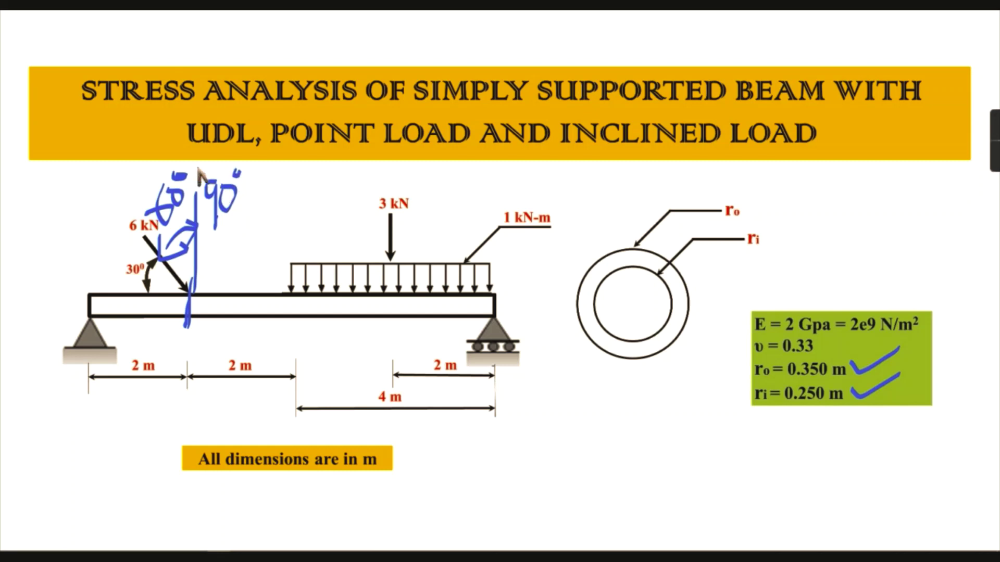
left_click_drag(193, 151, 201, 291)
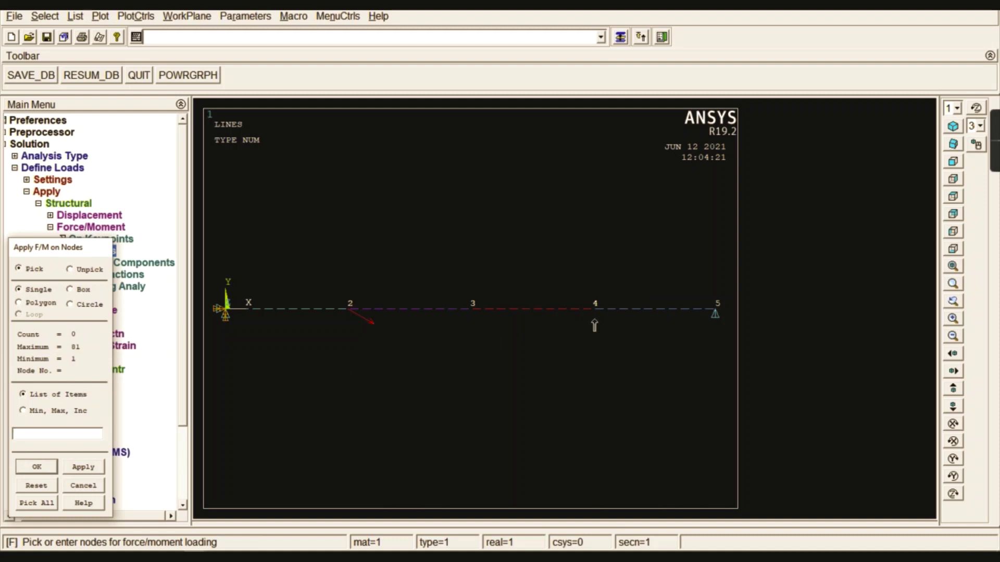
- In ANSYS, apply a constant FY force of -3000 to the node at keypoint 4, checking the load on the problem slide
left_click(39, 467)
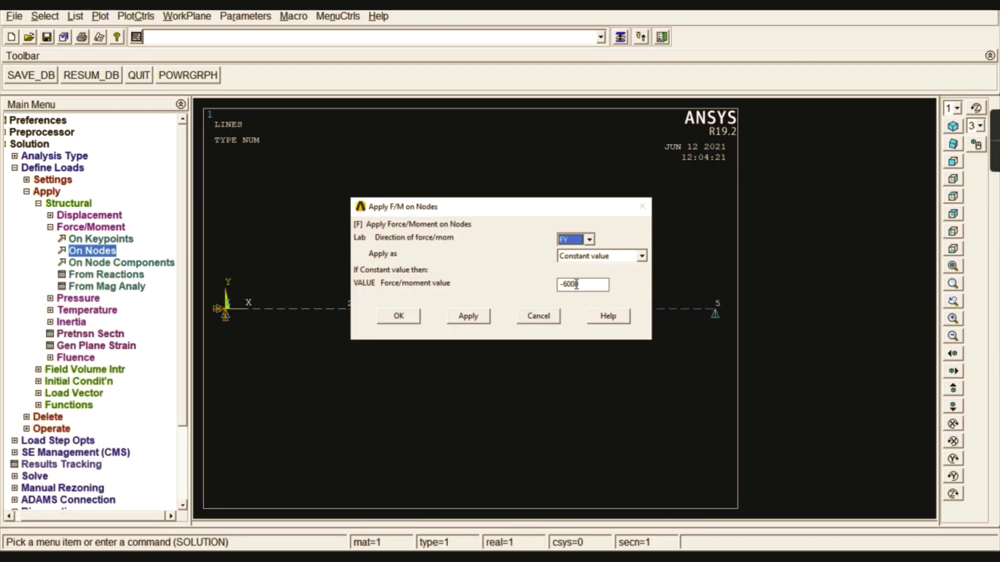
left_click(217, 544)
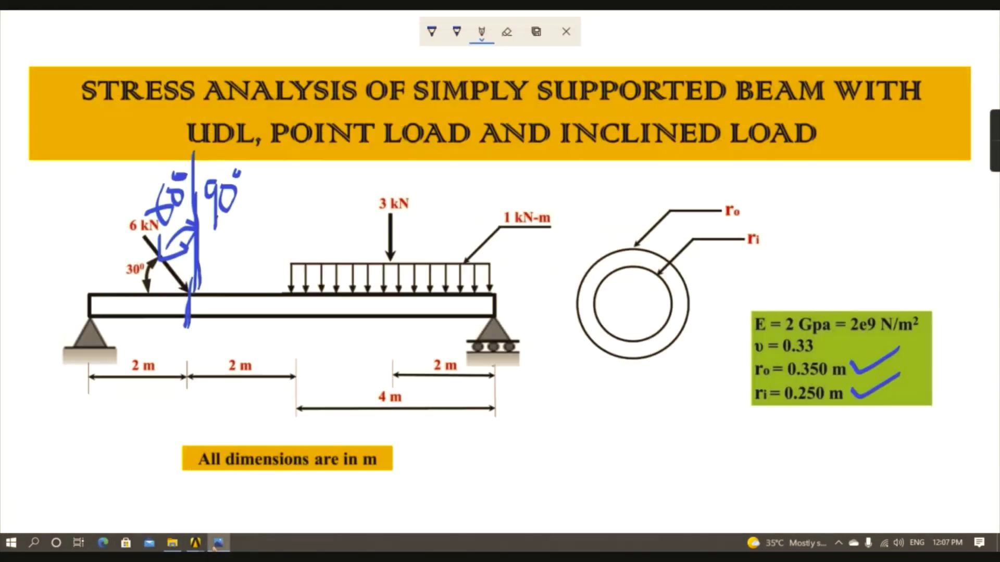
left_click(217, 544)
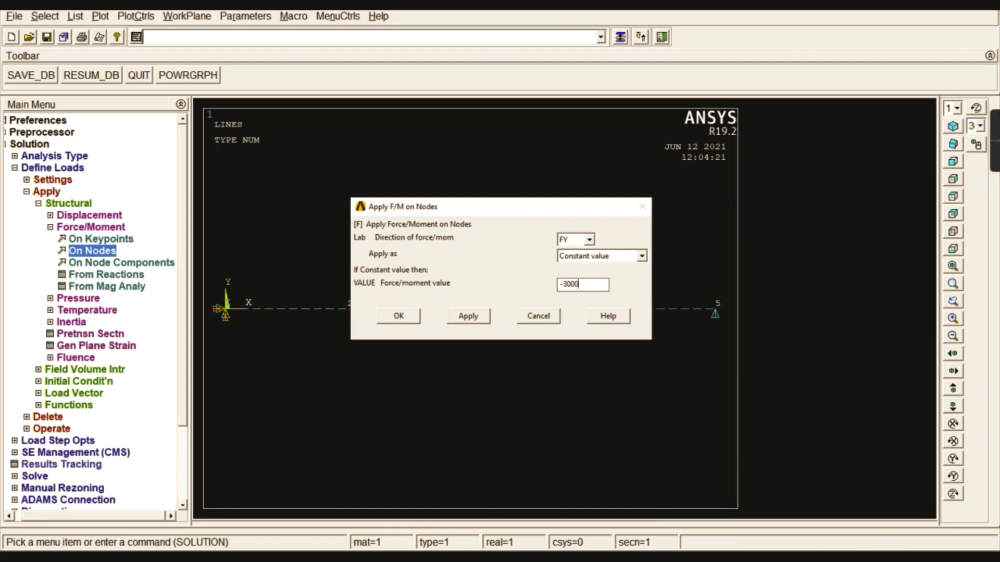
left_click(398, 316)
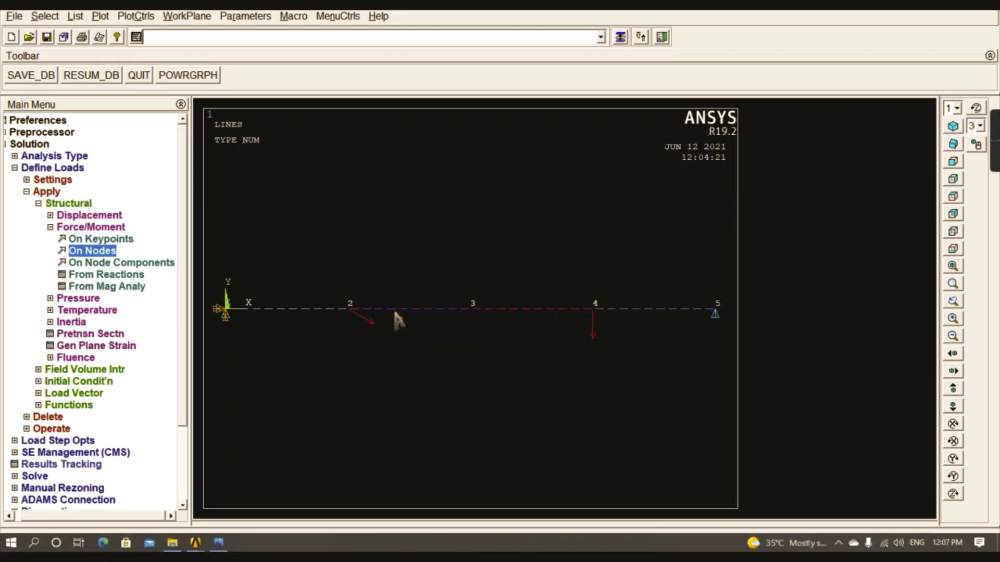
- Apply a beam pressure of 1000 at node I with load key 2 to all elements between keypoints 3 and 5, checking the problem slide
left_click(90, 228)
left_click(89, 238)
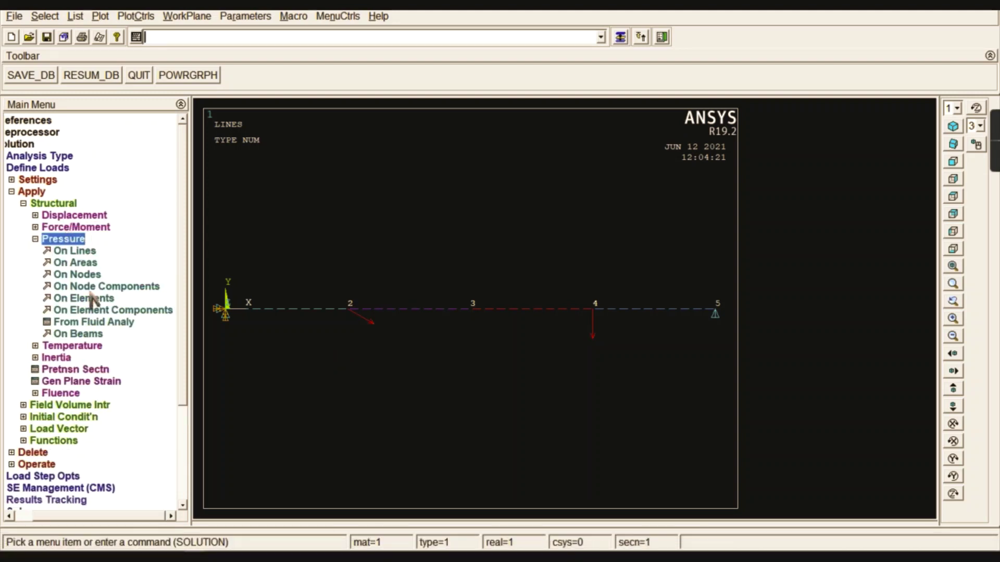
left_click(95, 336)
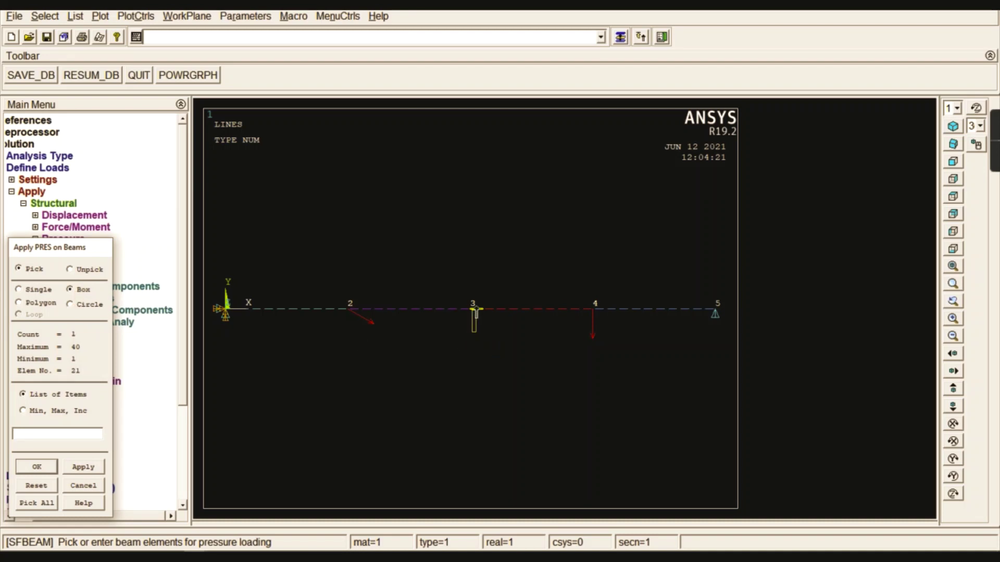
left_click_drag(476, 310, 752, 273)
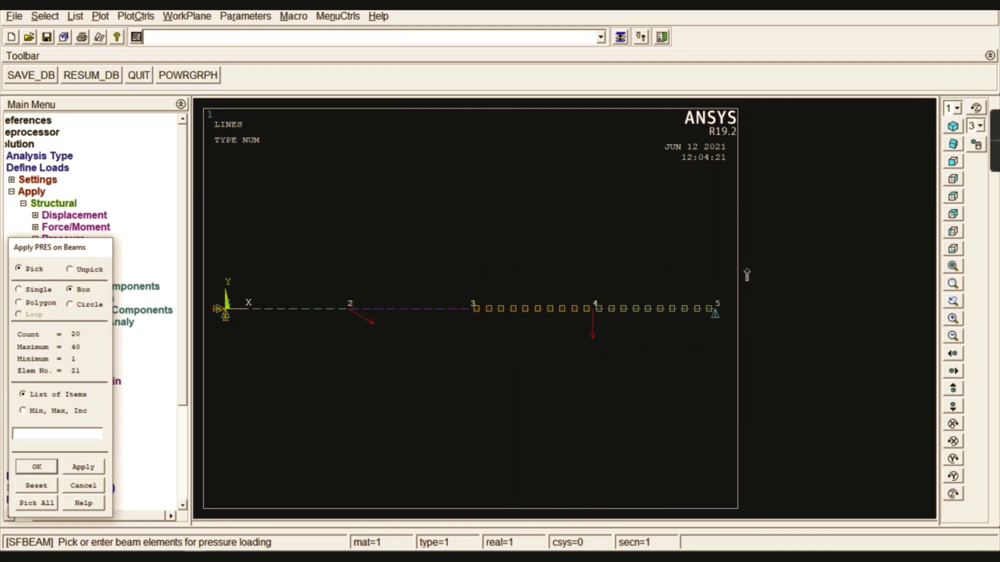
left_click(51, 469)
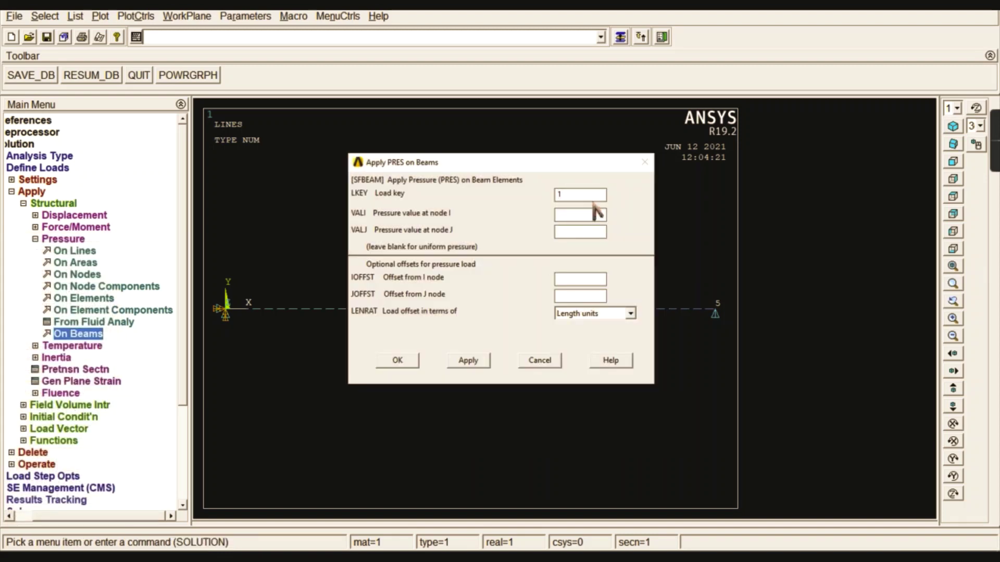
left_click_drag(564, 158, 472, 179)
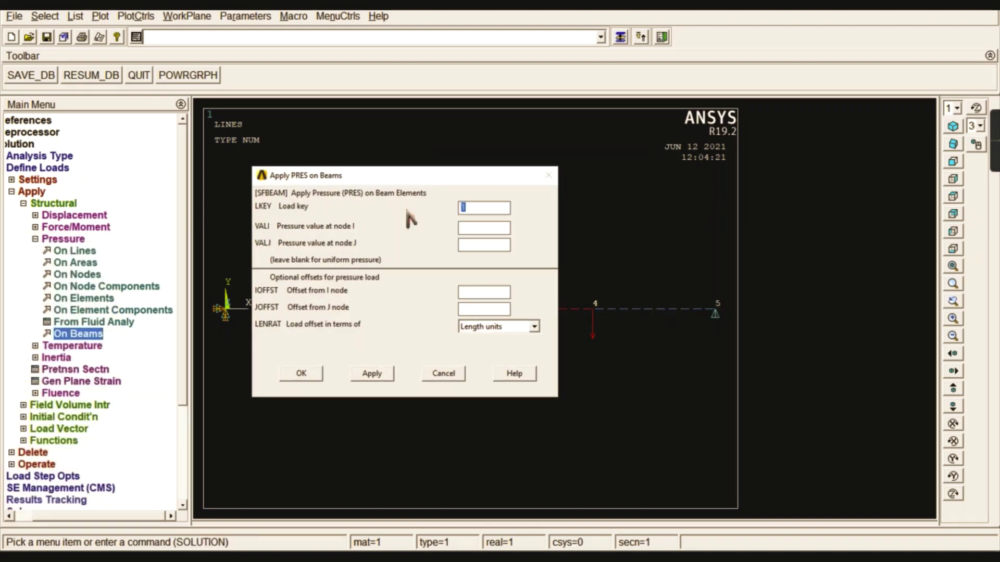
type("2")
left_click(219, 544)
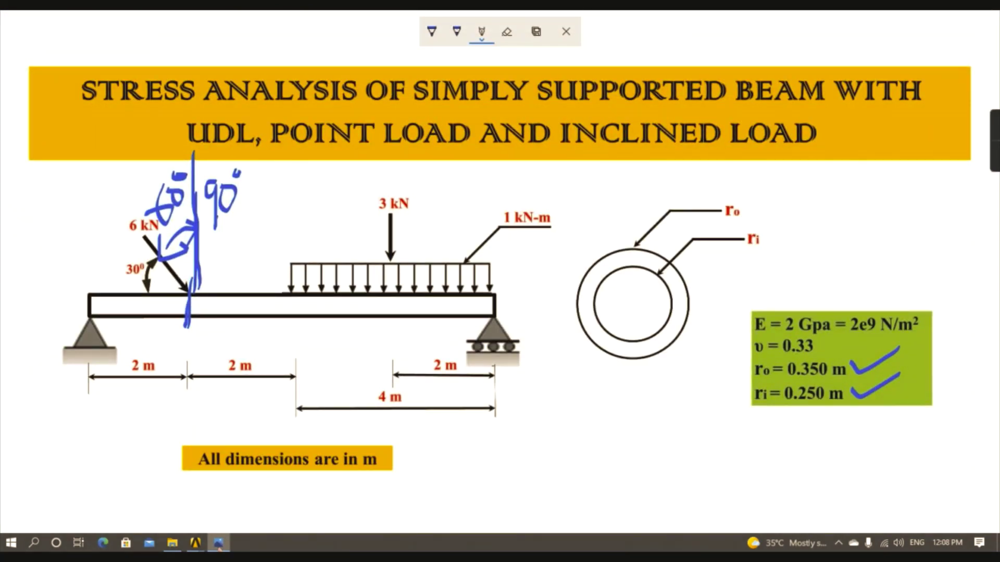
left_click(218, 544)
left_click(468, 229)
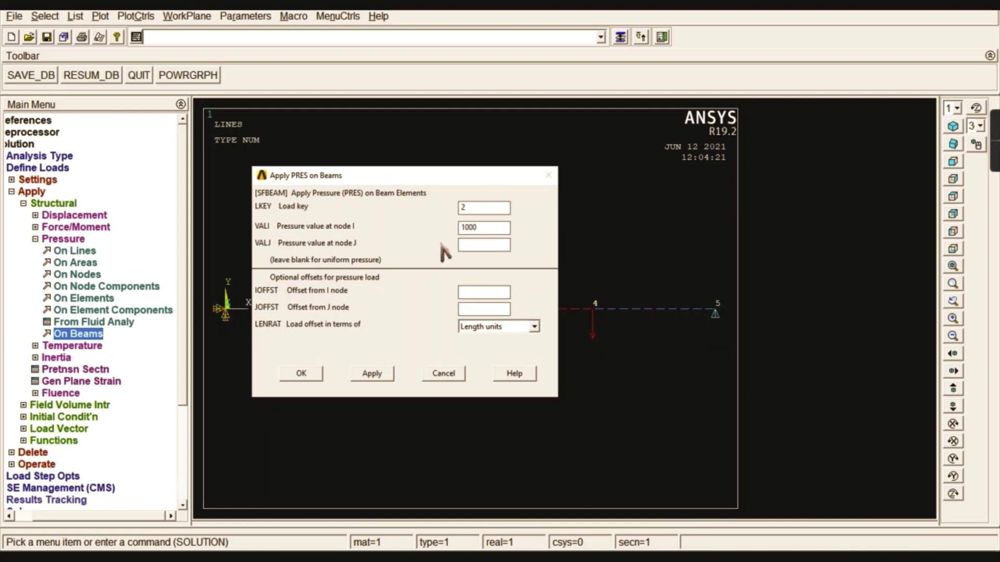
left_click(302, 374)
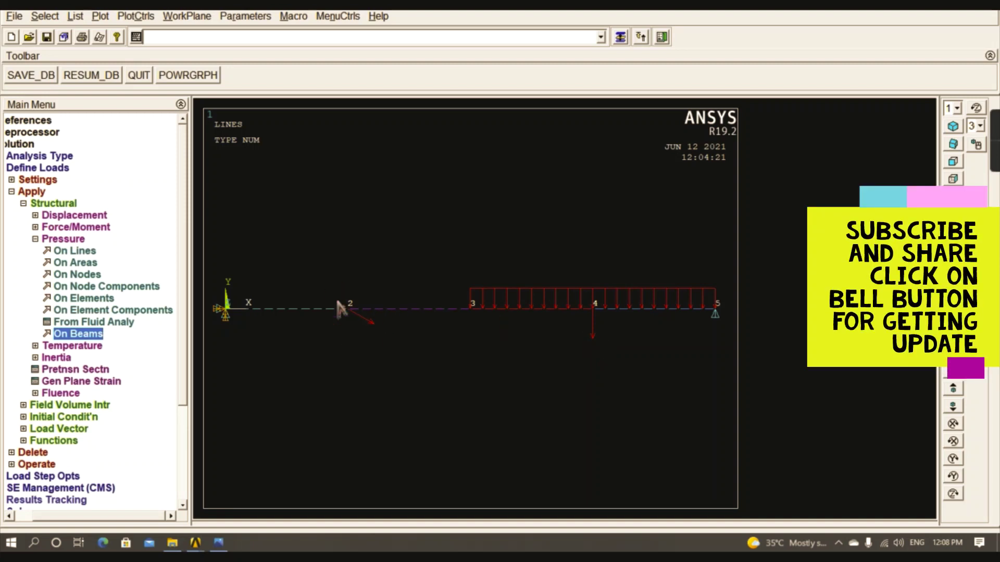
- Solve the current load step and dismiss the solution note and status listing
left_click(62, 239)
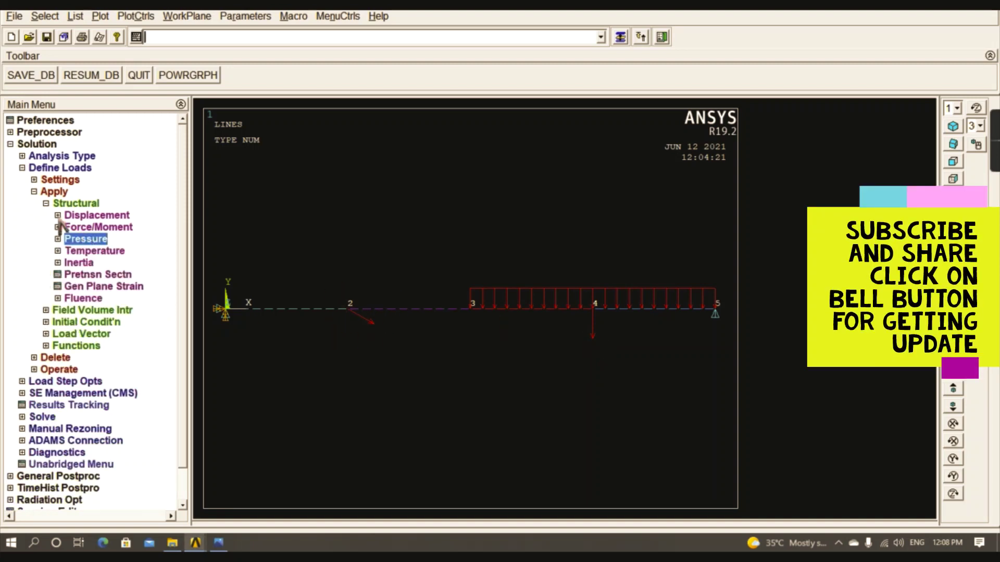
left_click(62, 203)
left_click(58, 192)
left_click(61, 157)
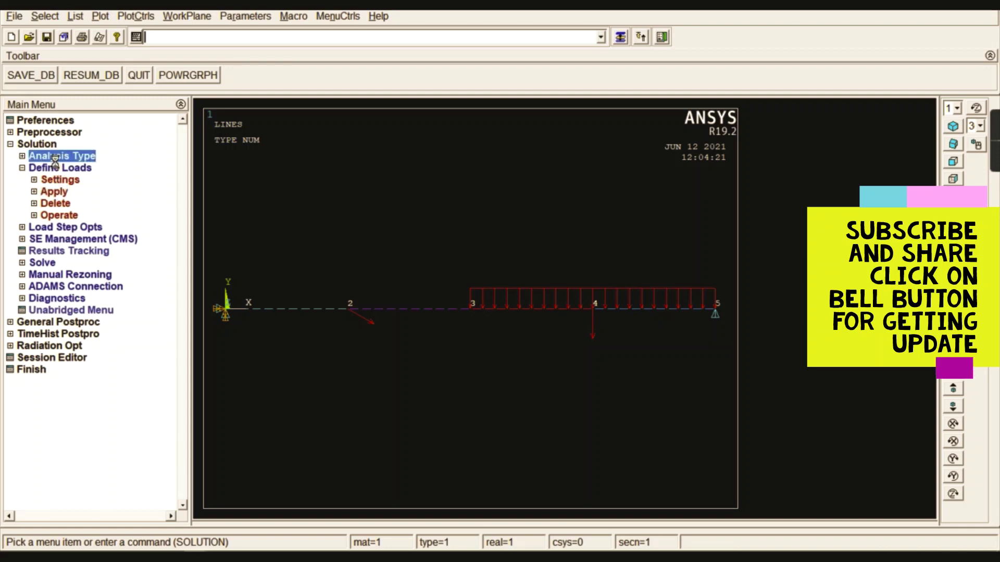
left_click(62, 156)
left_click(52, 215)
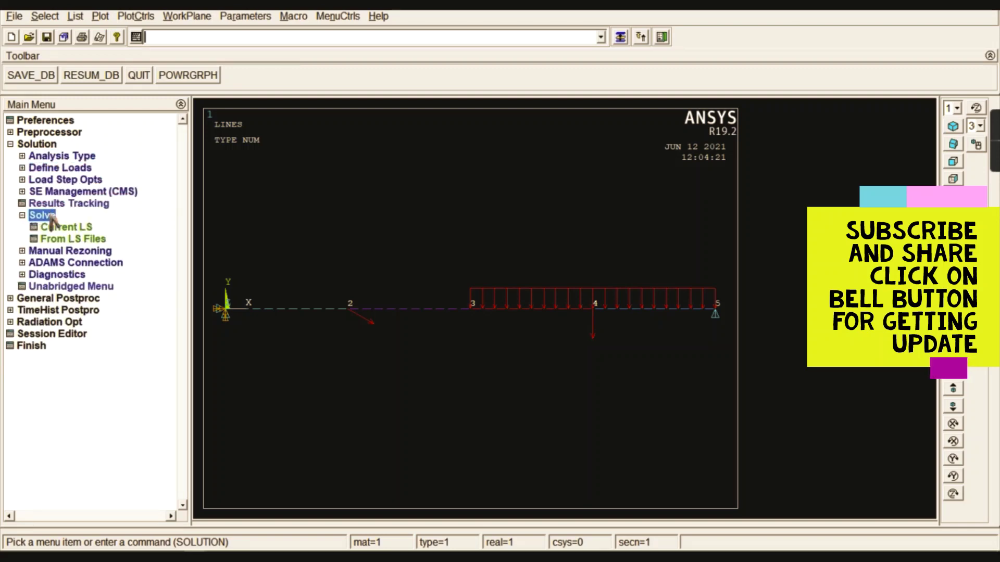
left_click(59, 227)
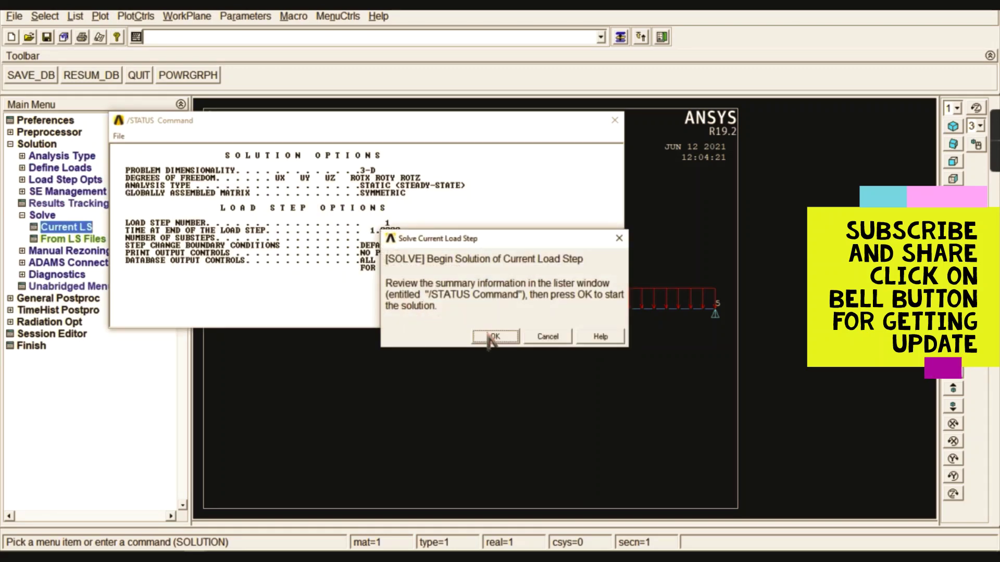
left_click(492, 335)
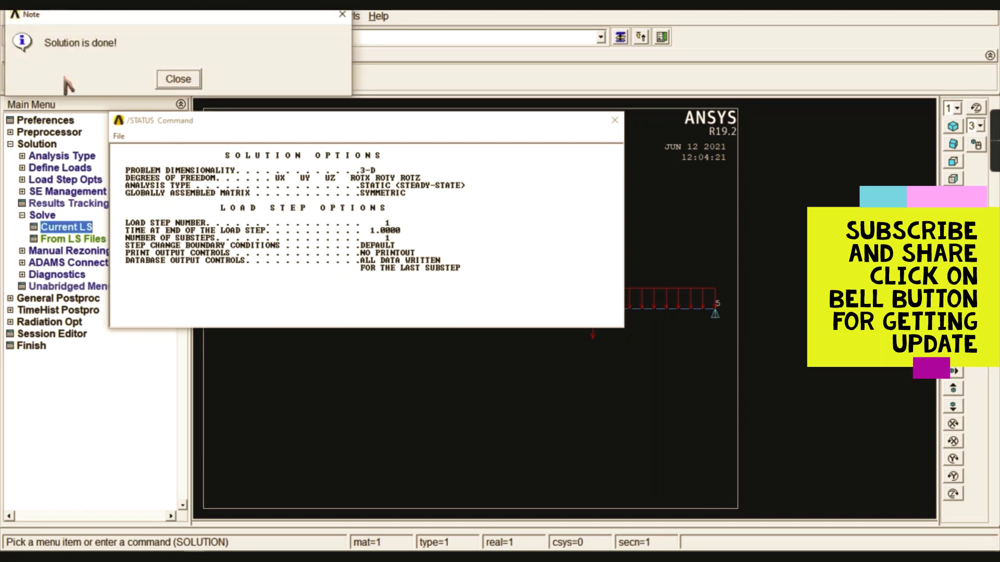
left_click(200, 81)
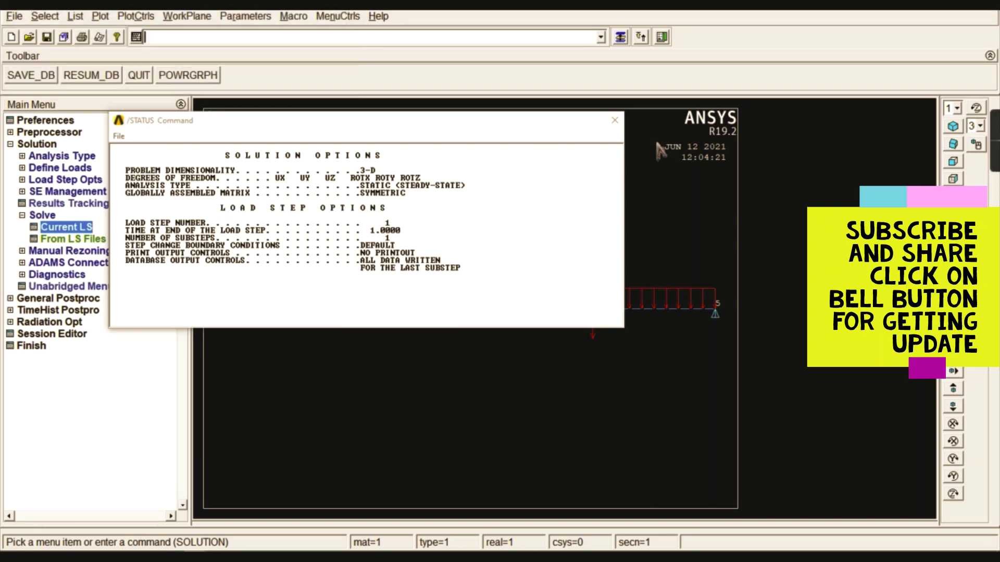
left_click(615, 120)
- Plot the beam's deformed shape together with the undeformed shape in General Postproc
left_click(52, 215)
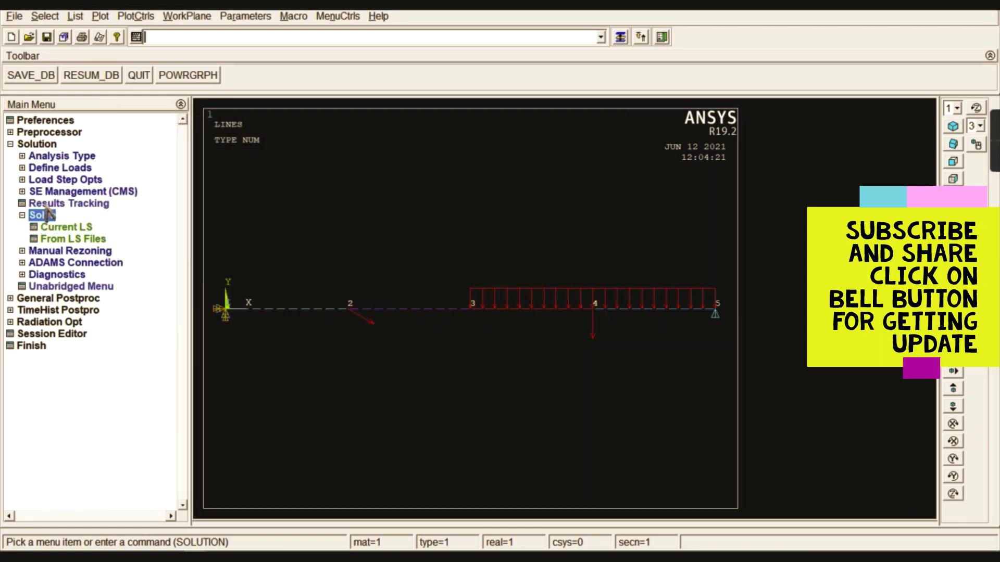
left_click(42, 144)
left_click(42, 156)
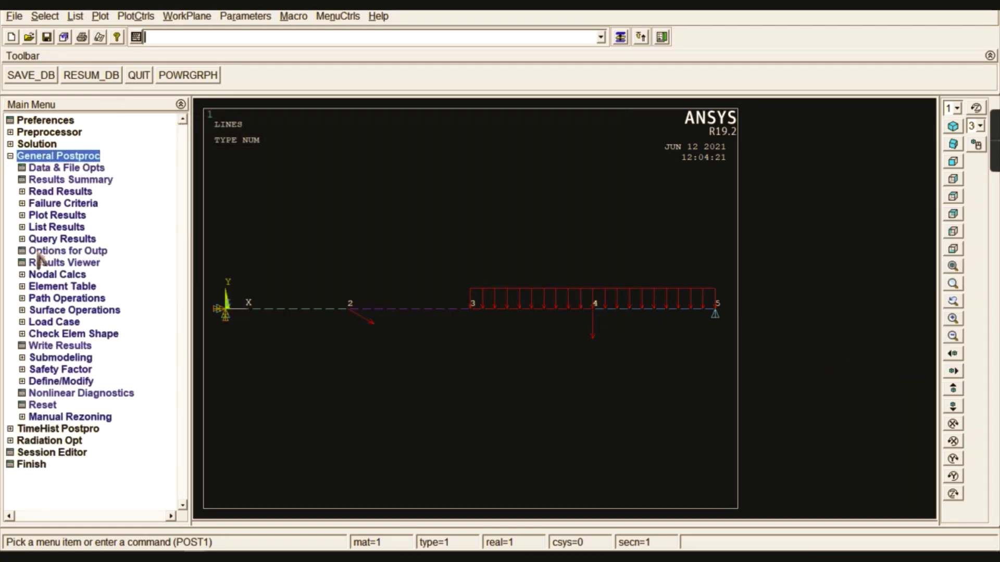
left_click(58, 216)
left_click(75, 228)
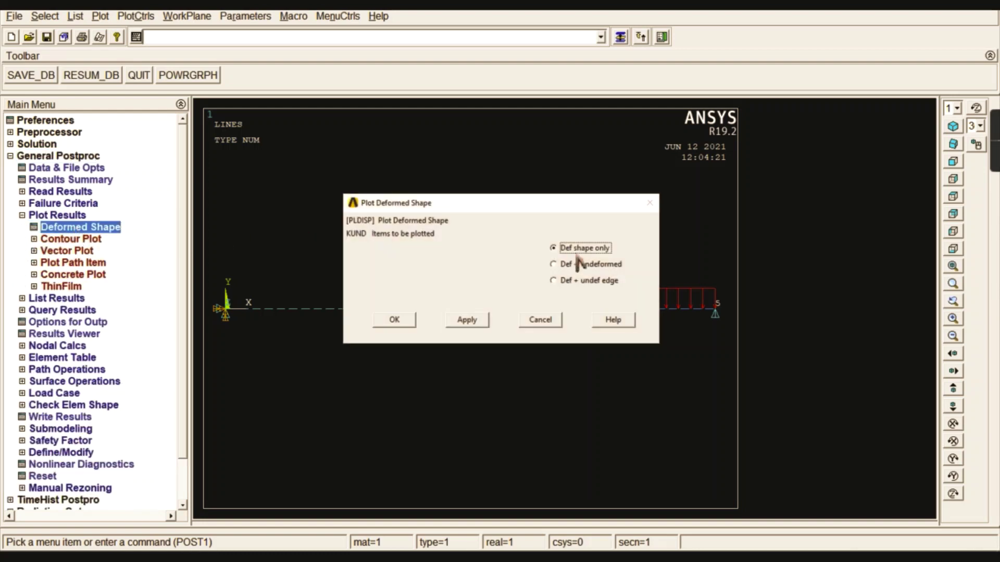
left_click(578, 264)
left_click(409, 319)
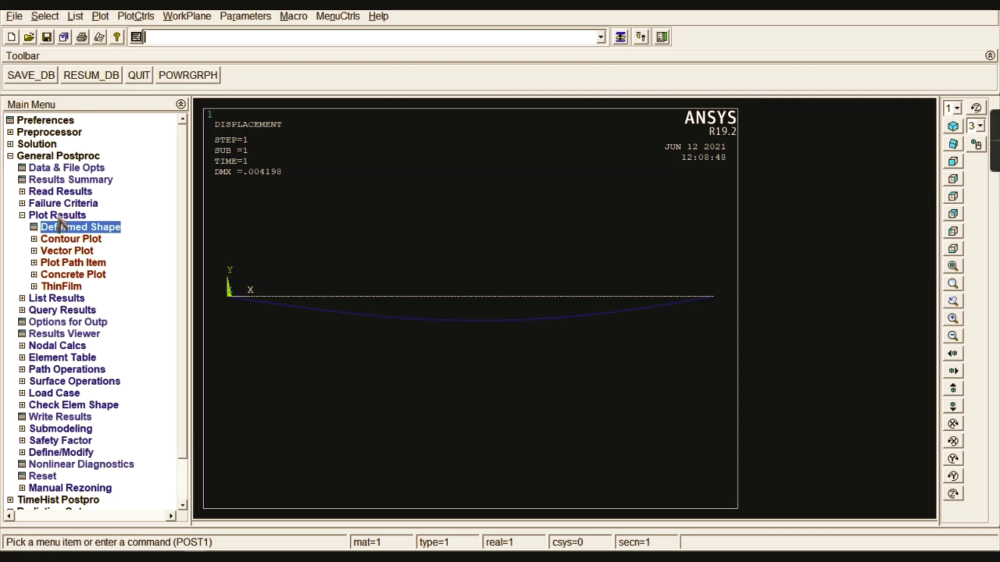
- Plot the nodal solution contour of the displacement vector sum on the deformed shape only
left_click(71, 239)
left_click(81, 251)
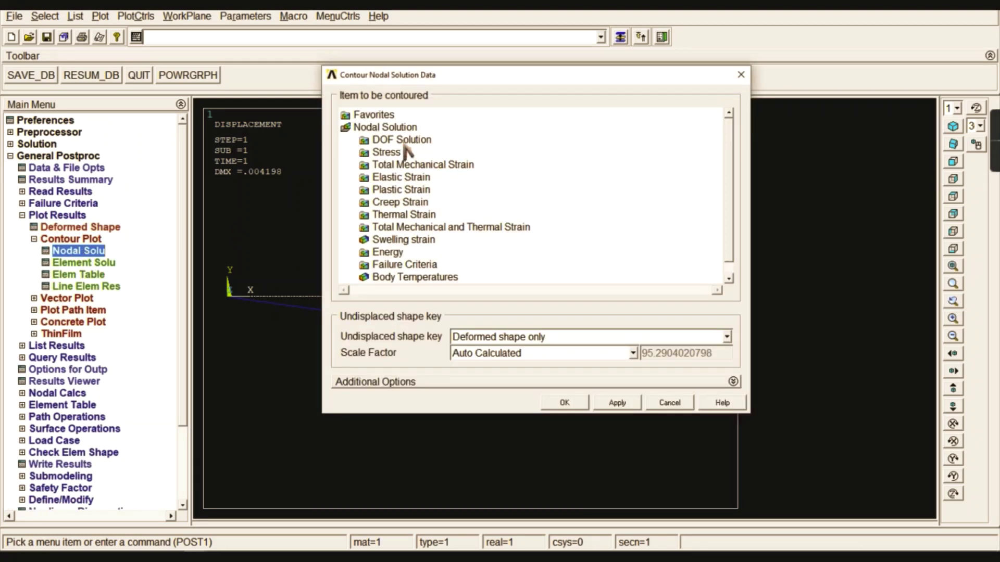
left_click(405, 144)
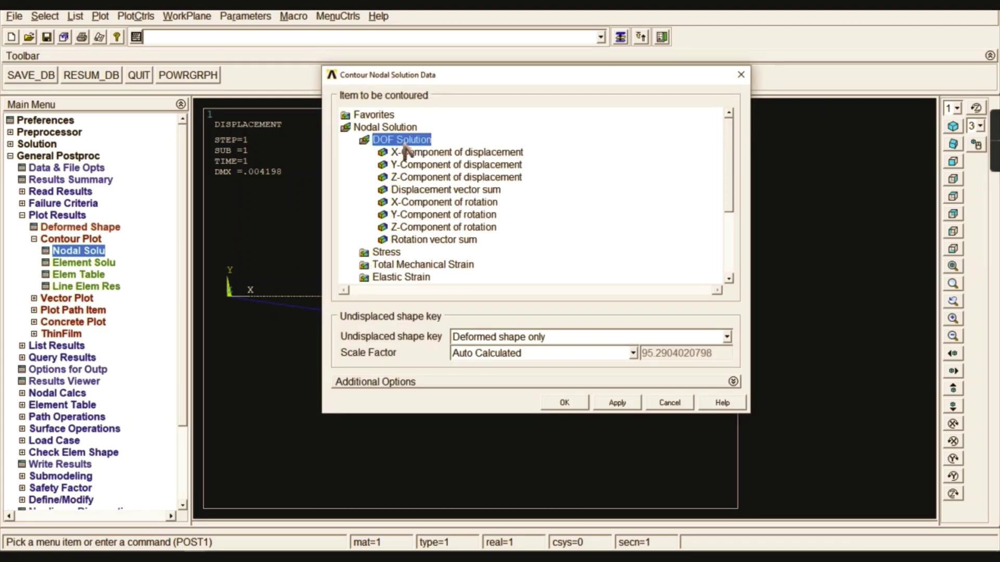
left_click(423, 191)
left_click(564, 402)
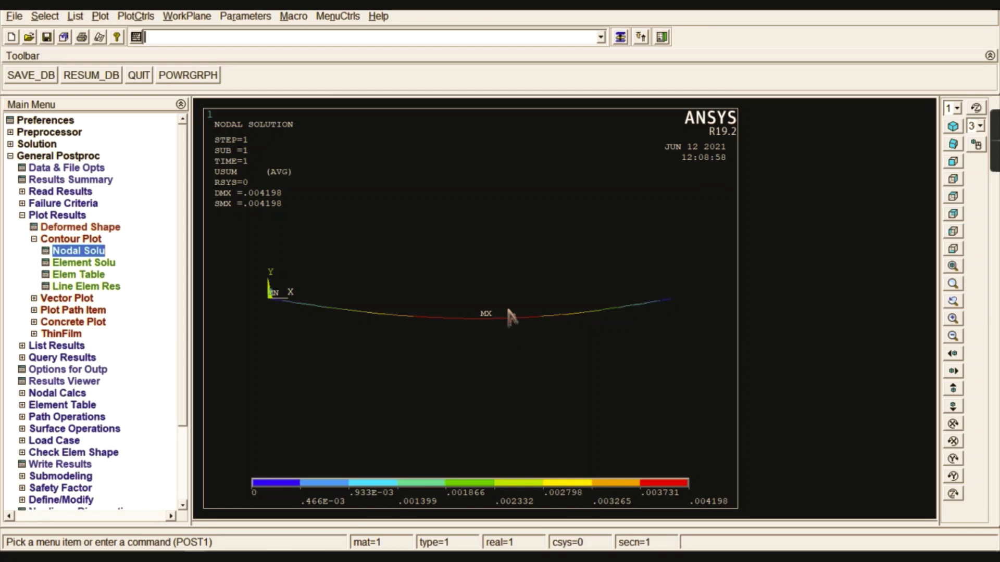
- Turn on the display of element shapes based on real constant descriptions to show the displacement contour on the solid hollow section
left_click(953, 162)
left_click(961, 144)
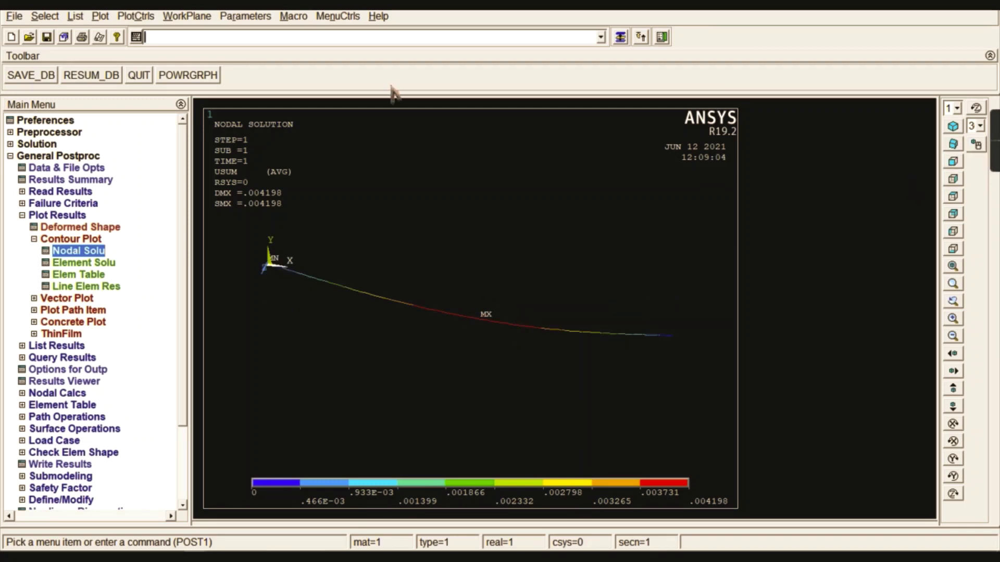
left_click(139, 19)
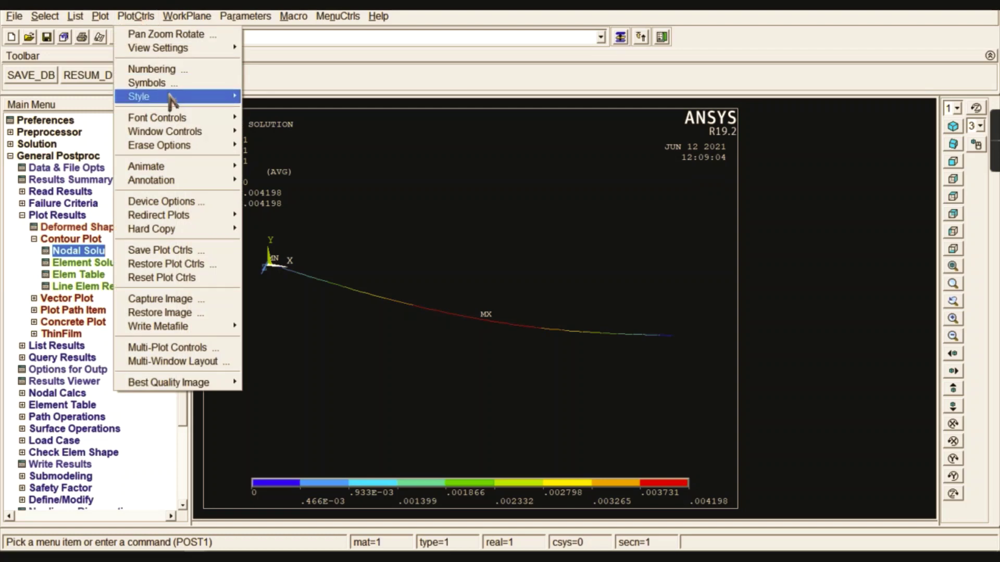
mouse_move(162, 97)
left_click(292, 111)
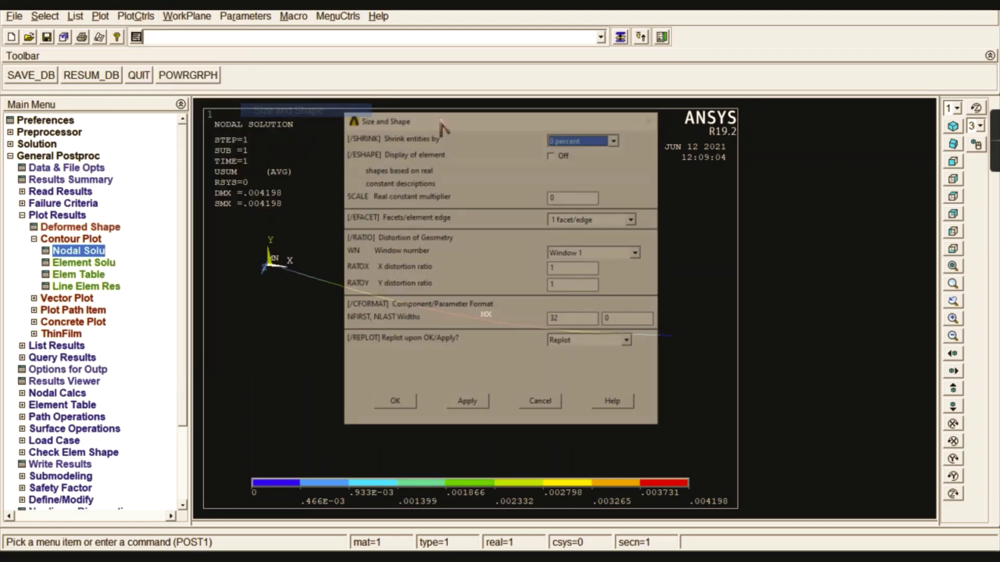
left_click(565, 154)
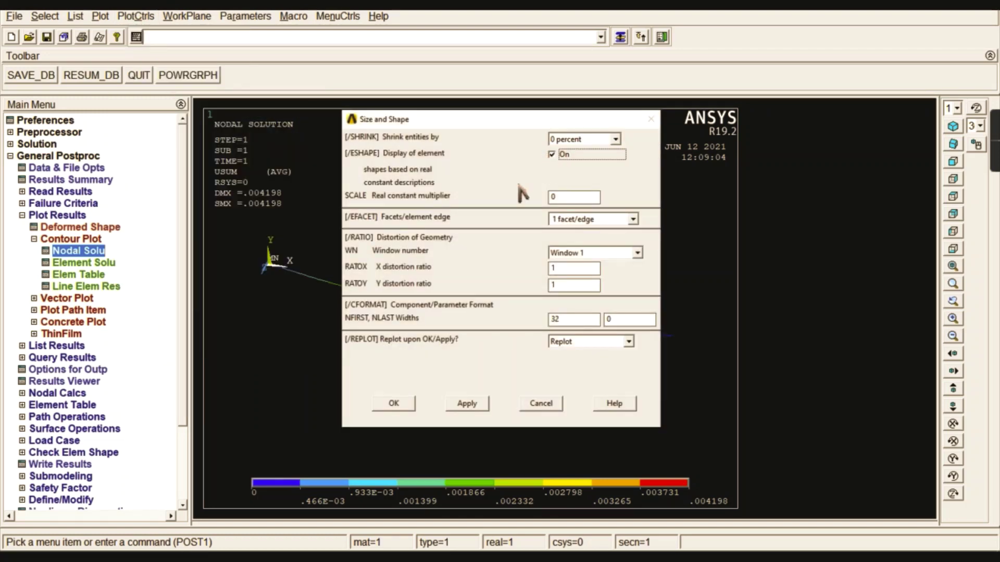
left_click(394, 405)
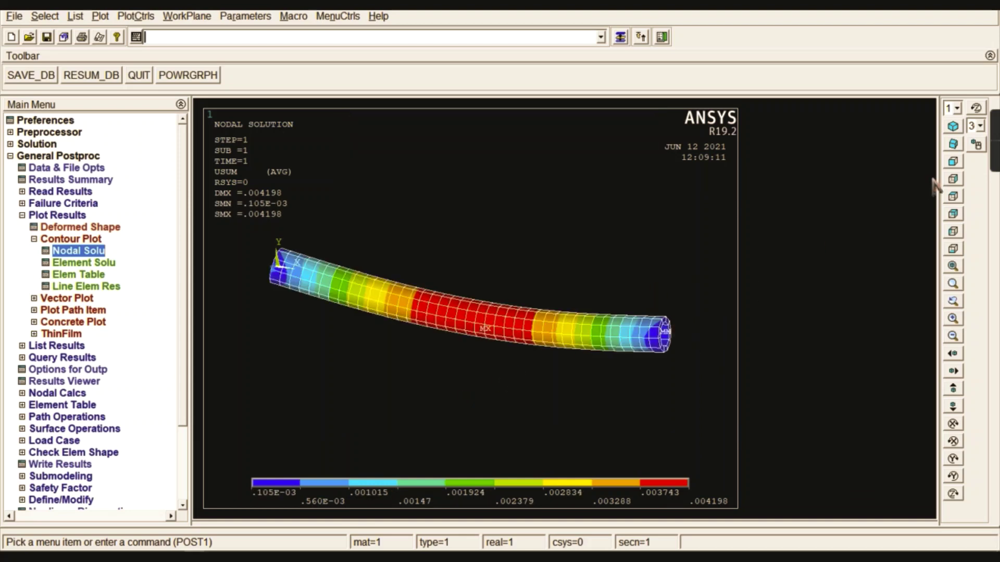
left_click(953, 127)
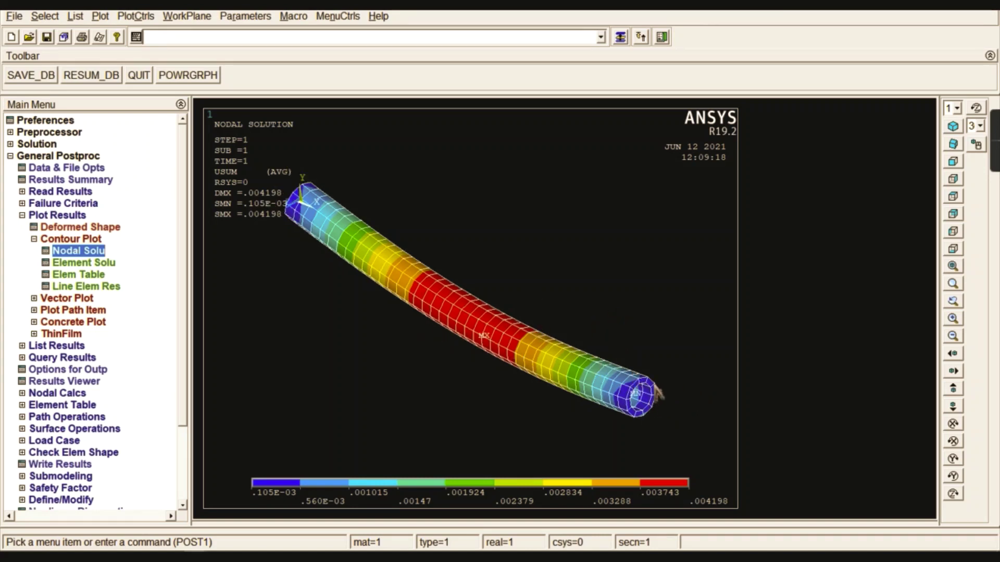
- Add an element table item by sequence number SMISC, 3
left_click(76, 238)
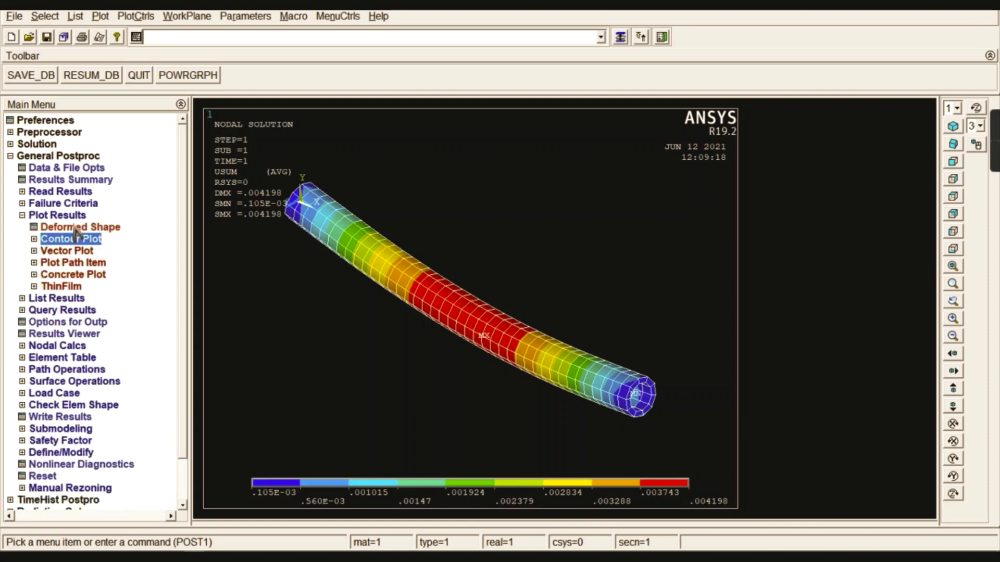
left_click(74, 217)
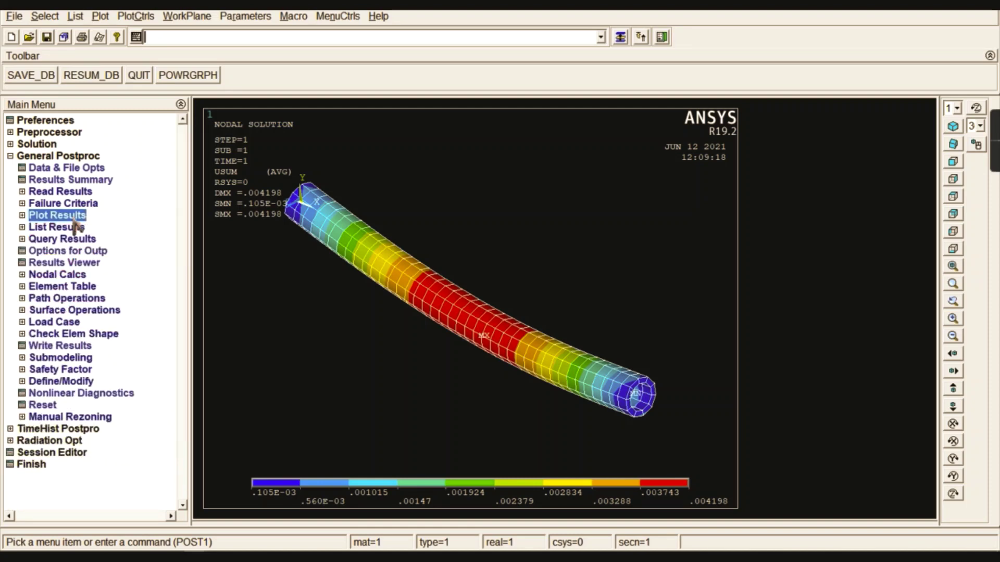
left_click(60, 286)
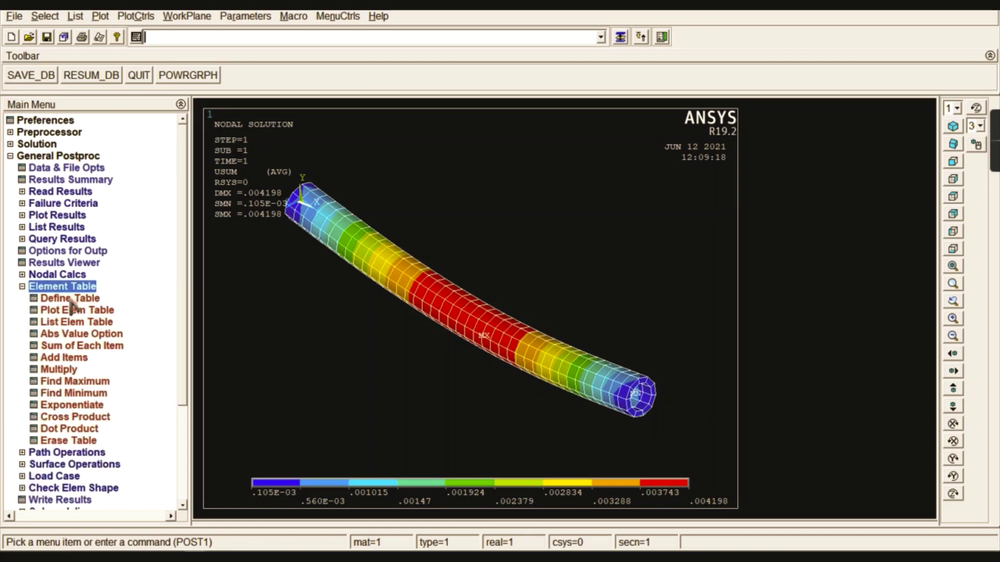
left_click(64, 299)
left_click(117, 311)
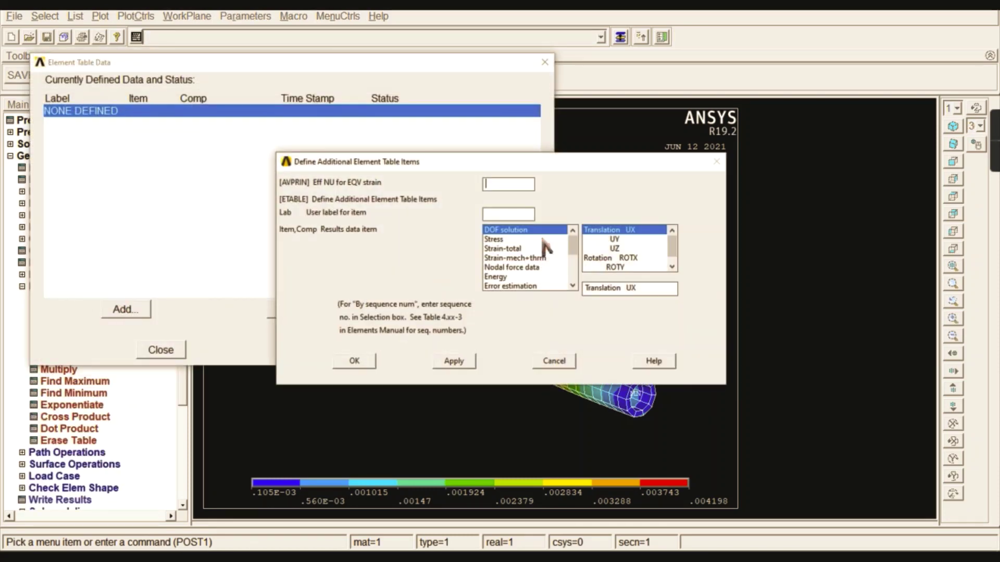
left_click_drag(573, 252, 578, 288)
left_click(543, 286)
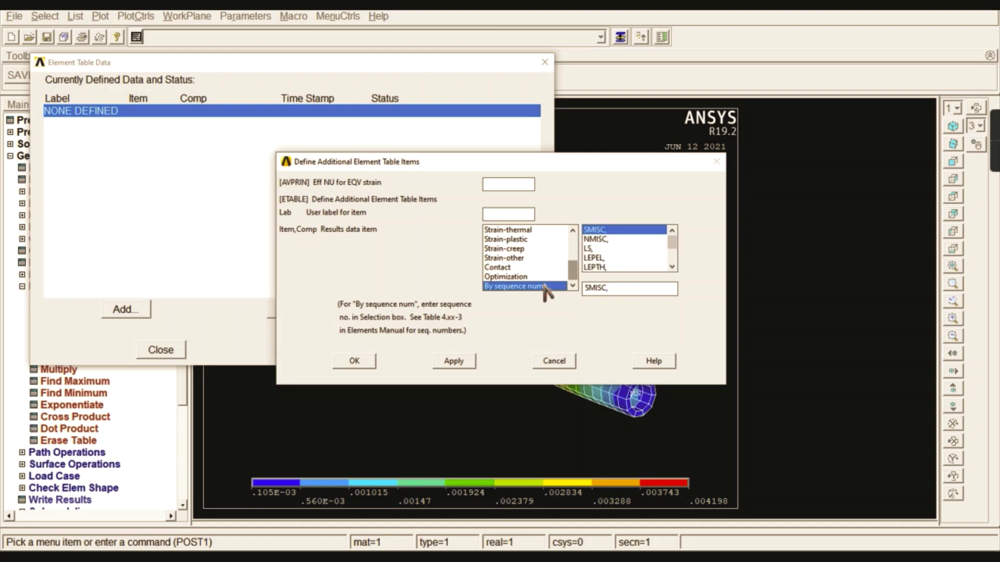
left_click(625, 287)
type("3")
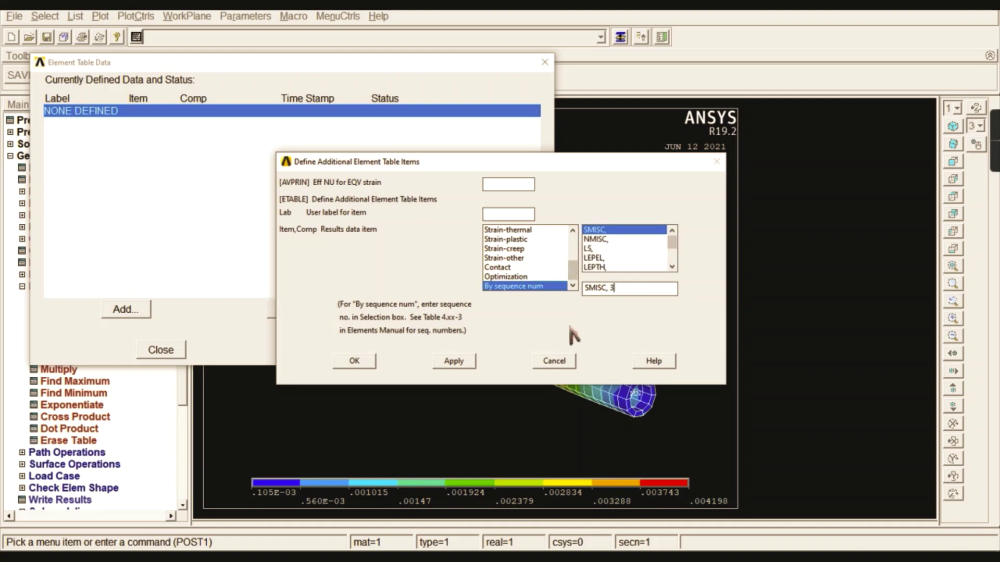
left_click(456, 362)
- Add two more element table items by sequence number: SMISC, 6 and SMISC, 16
left_click_drag(573, 245, 571, 286)
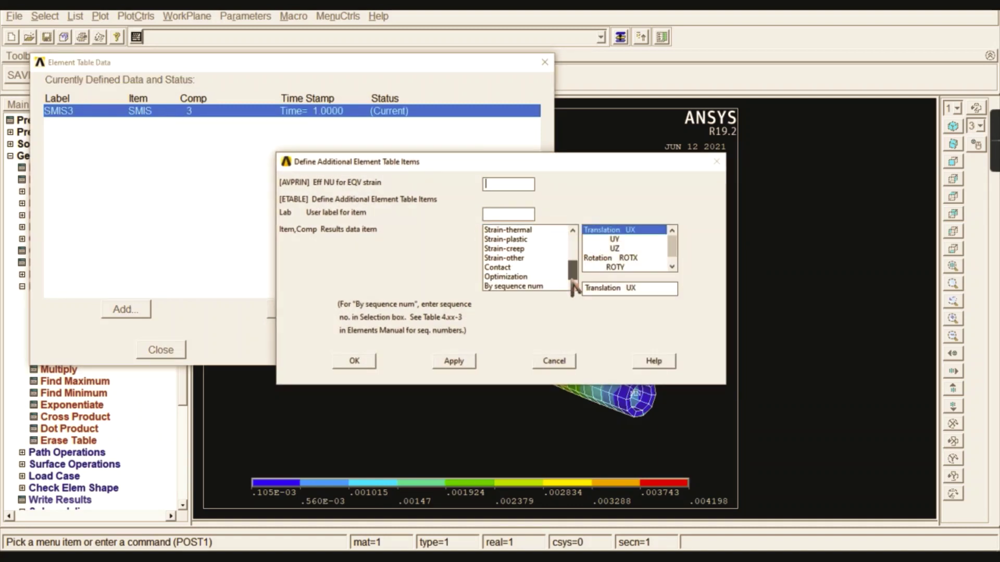
left_click(541, 286)
type("6")
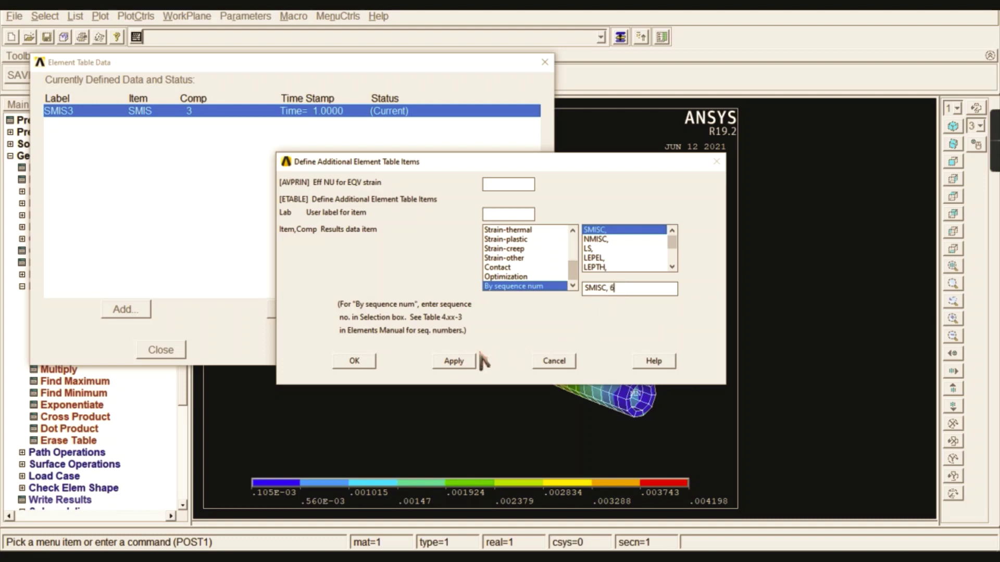
left_click(452, 360)
left_click_drag(572, 263, 573, 286)
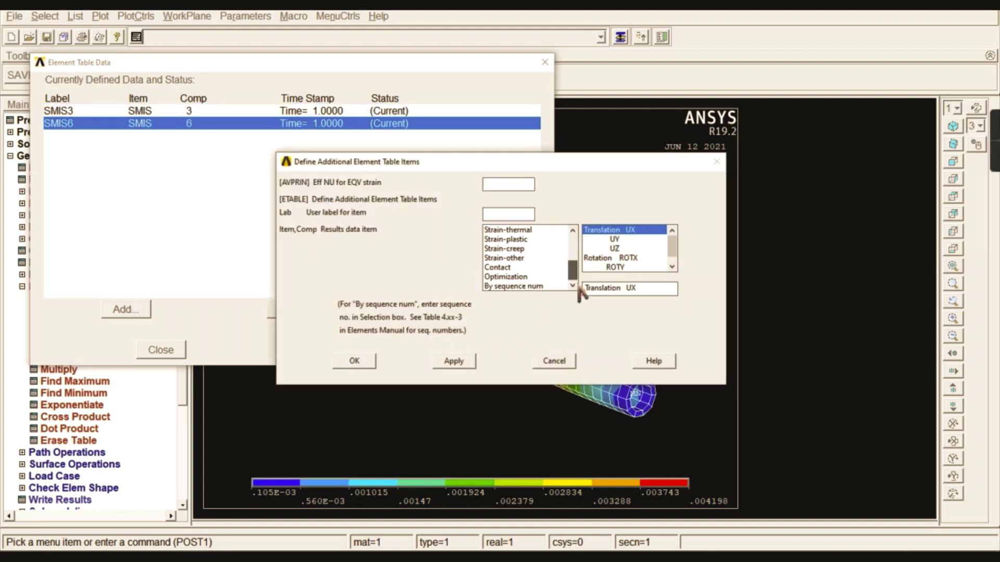
left_click(544, 286)
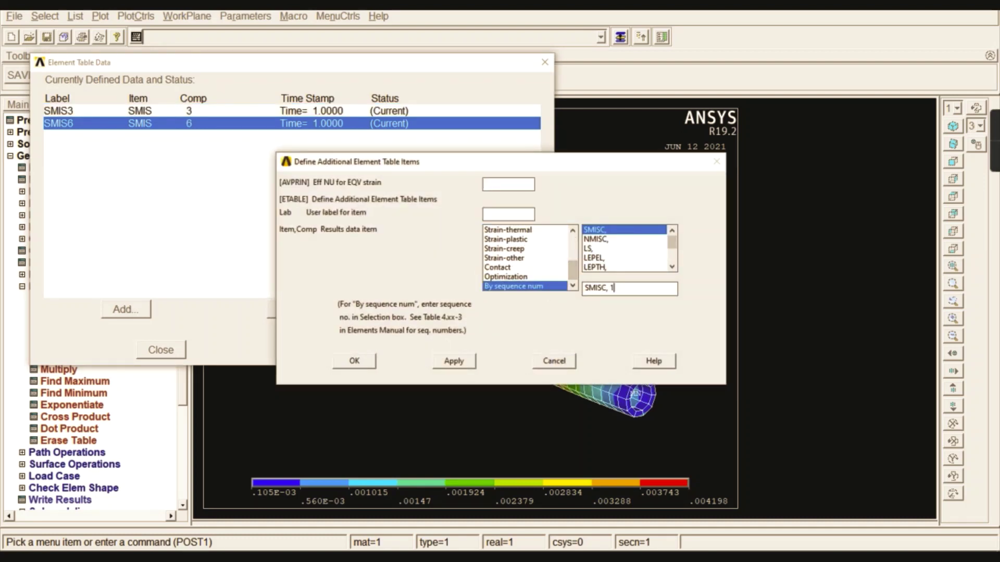
type("16")
left_click(460, 363)
- Add a final element table item by sequence number SMISC, 19 and close the element table definition
scroll(571, 289, "down", 5)
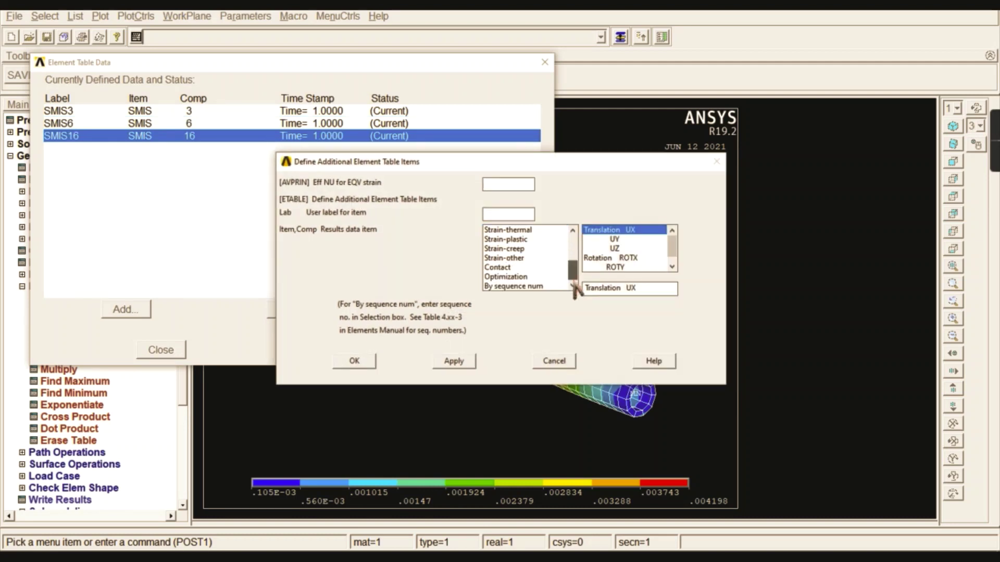
left_click(552, 286)
left_click(617, 287)
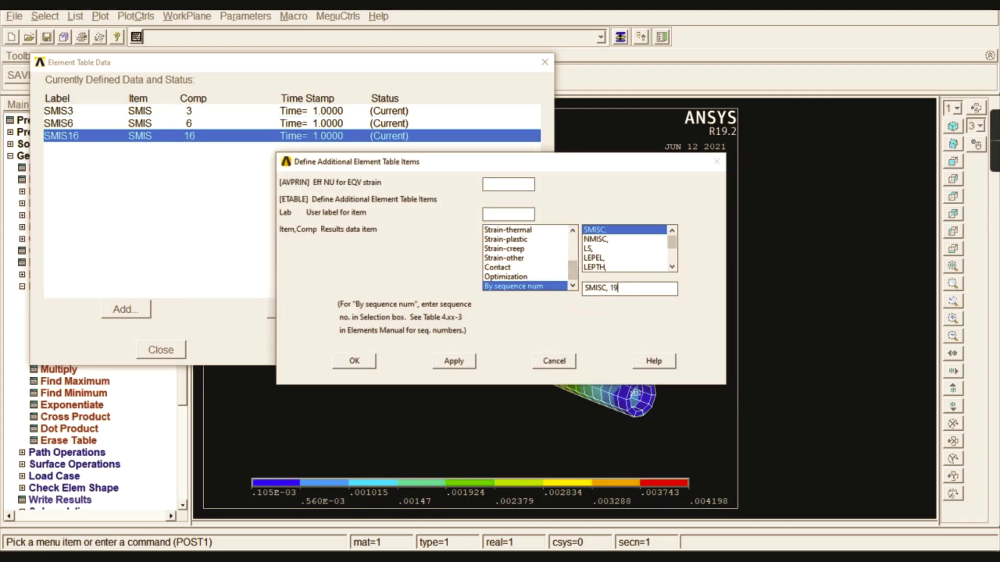
left_click(359, 361)
left_click(163, 347)
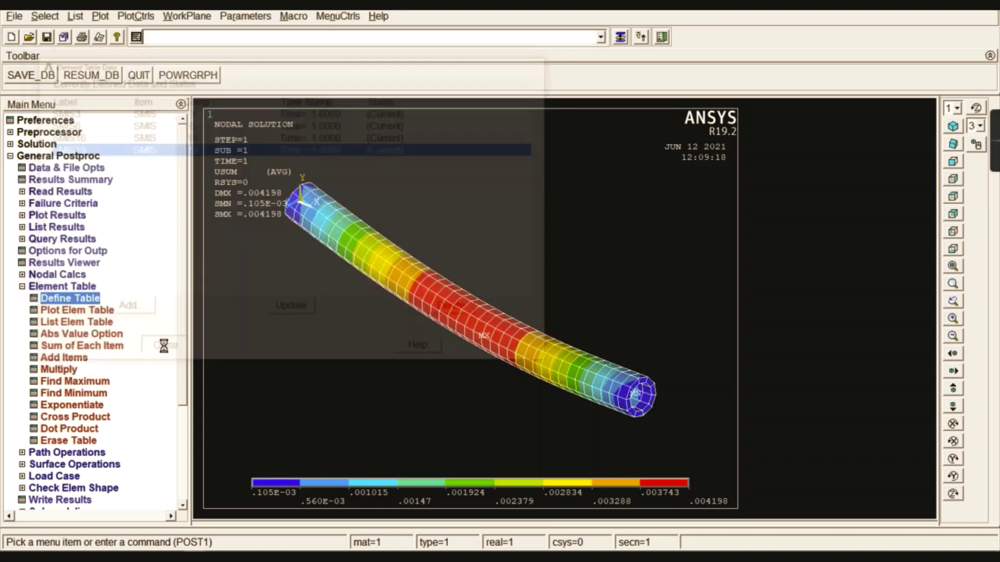
- Plot the line element results on the undeformed shape with SMIS3 at node I and SMIS16 at node J, in front view
left_click(69, 287)
left_click(57, 215)
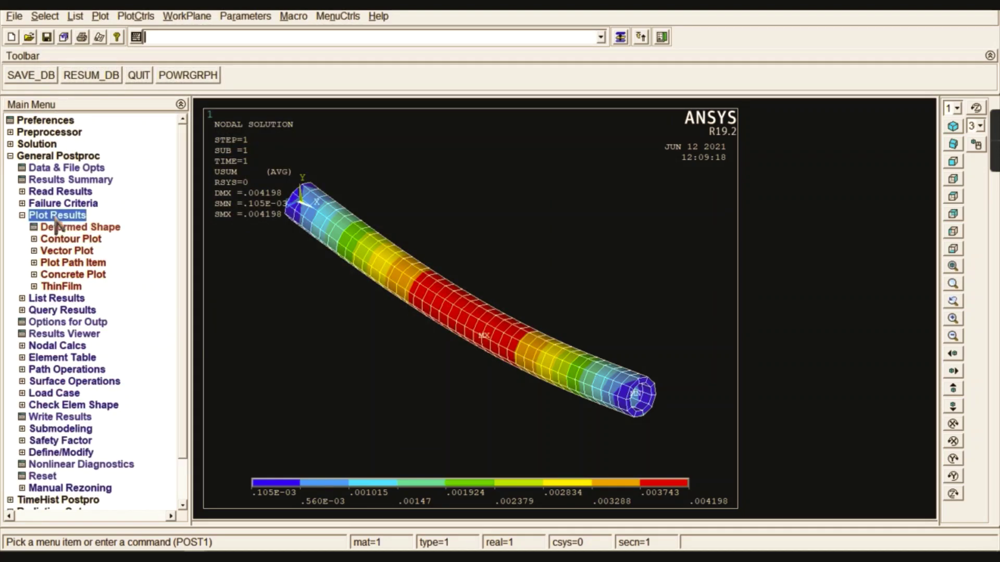
left_click(71, 239)
left_click(81, 287)
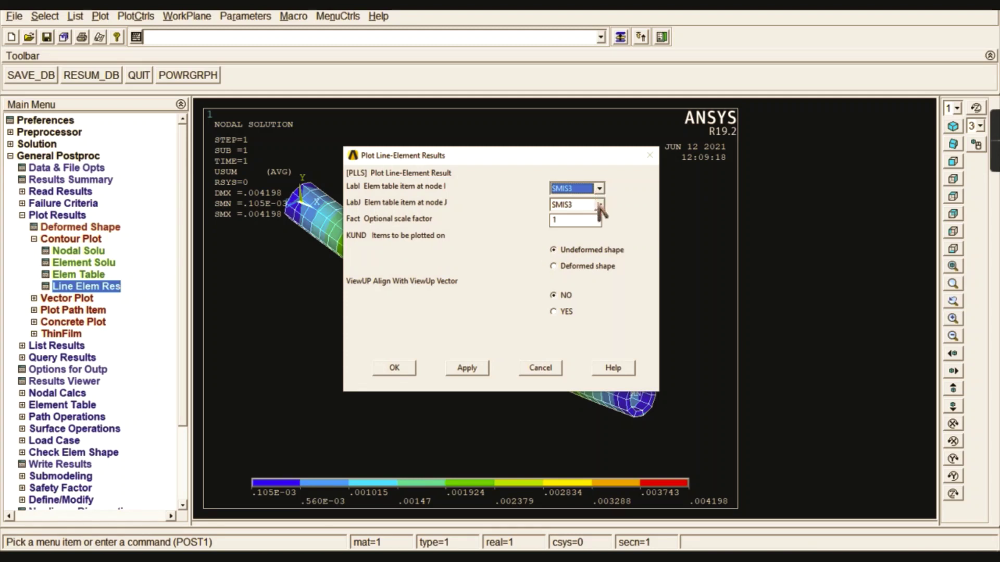
left_click(600, 204)
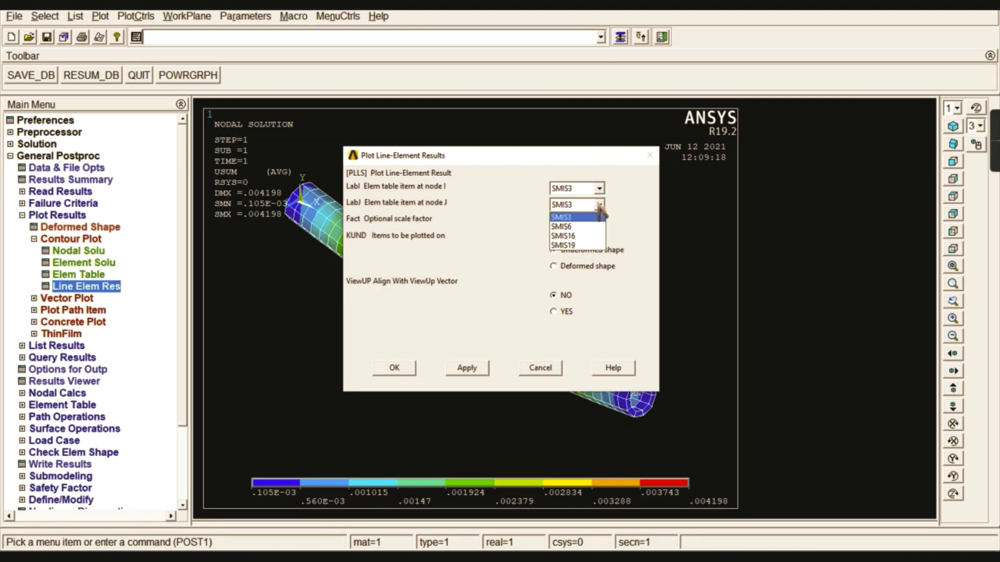
left_click(592, 238)
left_click(402, 371)
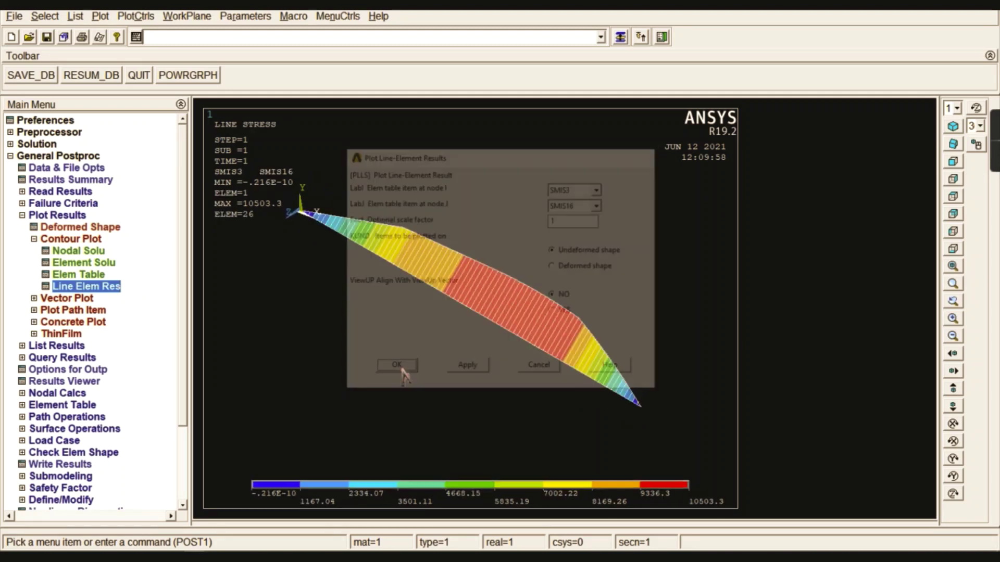
left_click(954, 163)
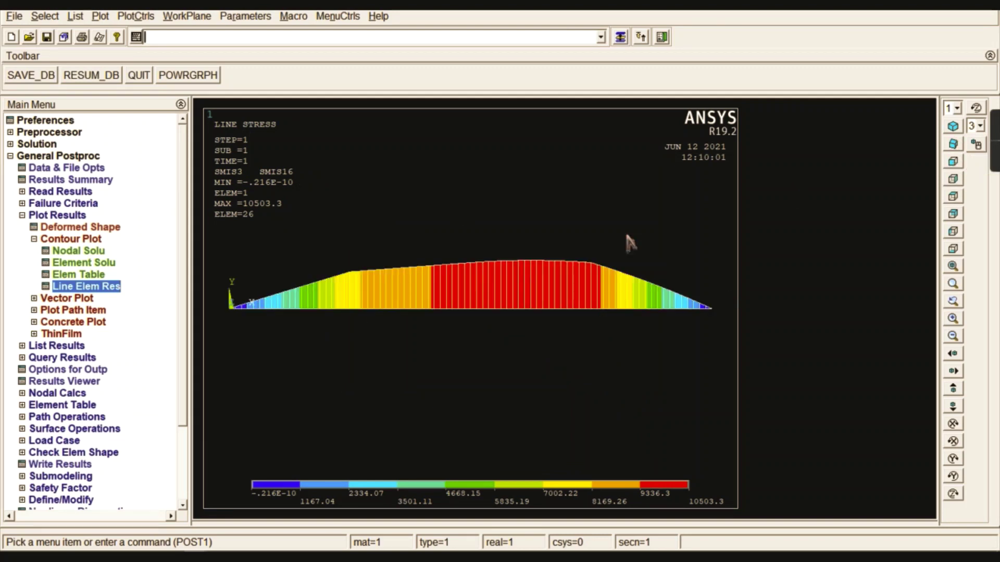
- Plot the line element results on the undeformed shape with SMIS6 at node I and SMIS19 at node J
left_click(81, 287)
left_click(586, 188)
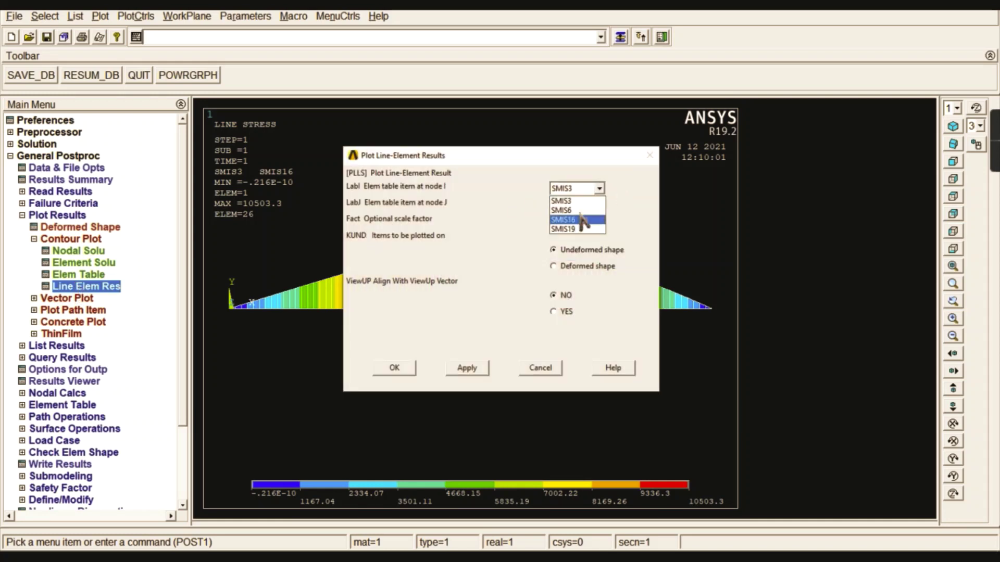
left_click(571, 210)
left_click(600, 205)
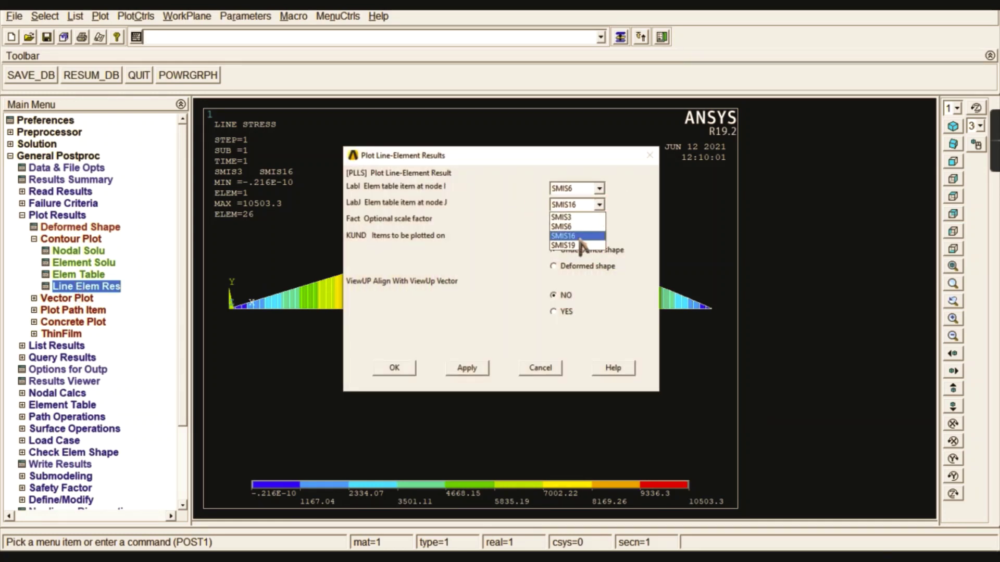
left_click(573, 245)
left_click(410, 370)
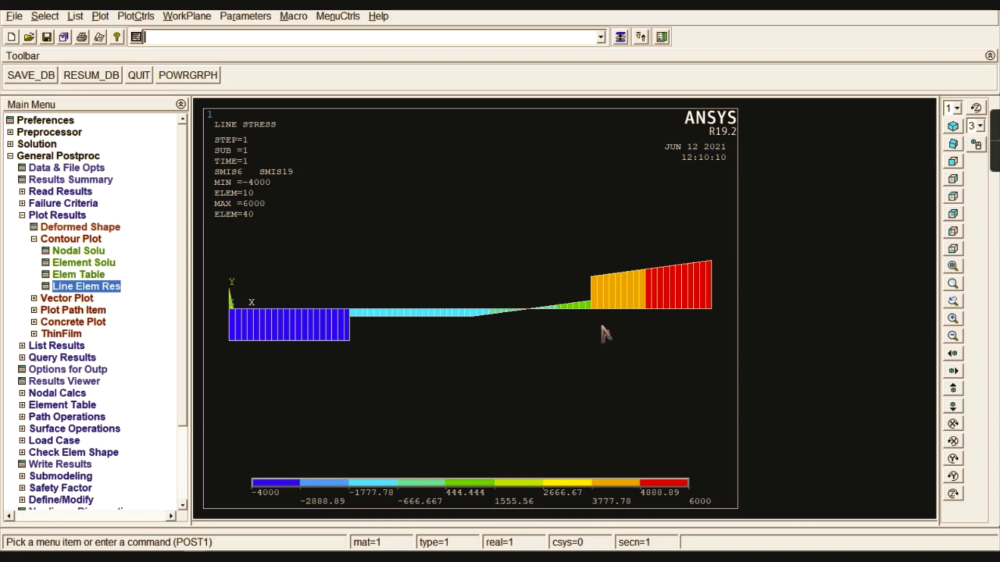
scroll(536, 313, "up", 3)
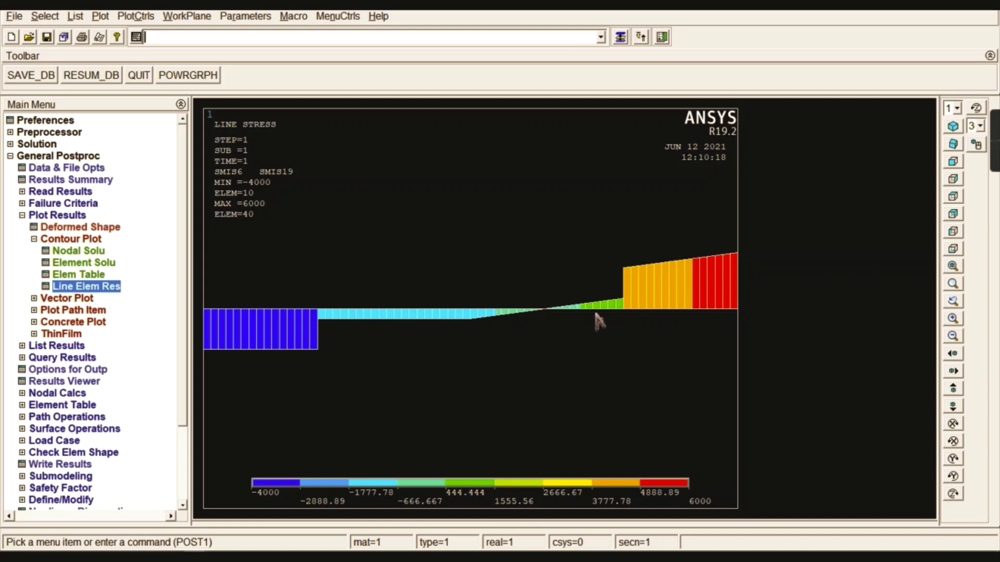
scroll(596, 320, "down", 1)
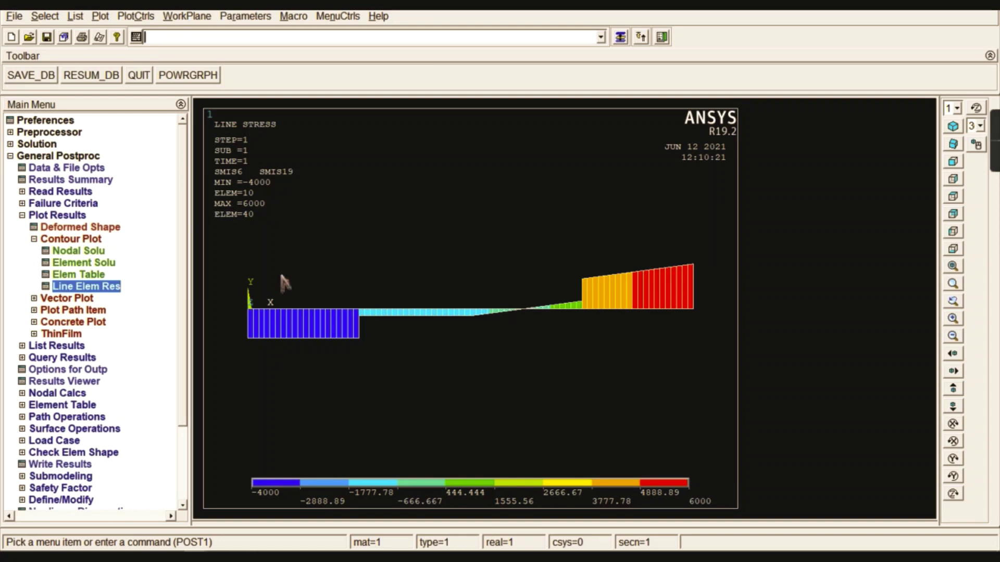
- Plot the nodal solution contour of von Mises stress on the deformed shape only and show it in an oblique view
left_click(80, 252)
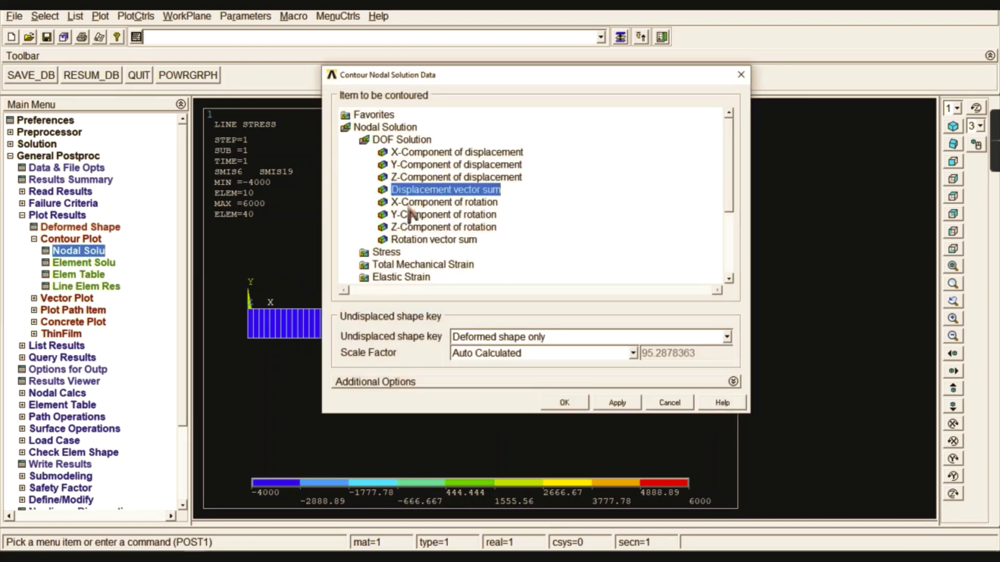
double_click(401, 140)
double_click(391, 152)
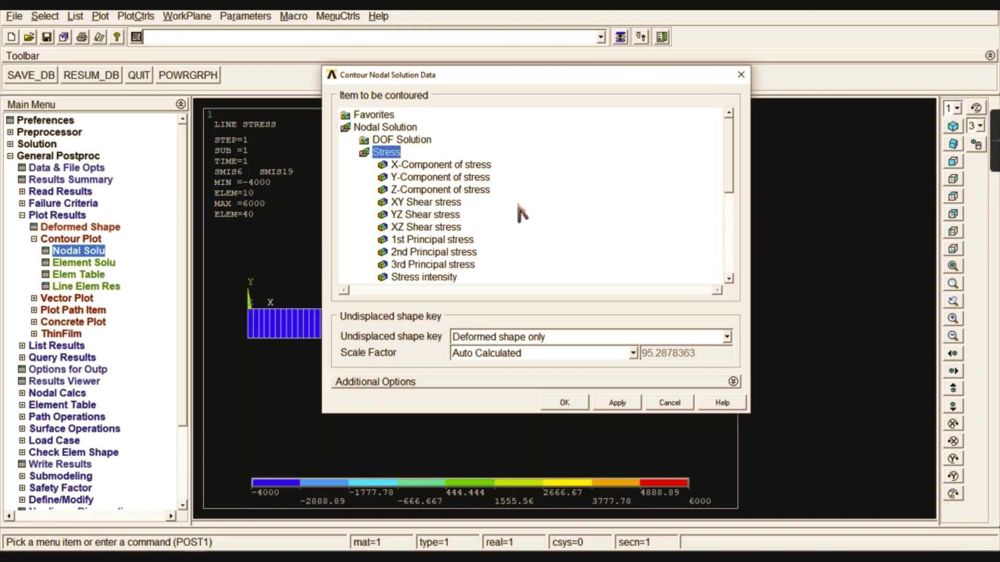
left_click_drag(735, 157, 732, 207)
left_click(452, 178)
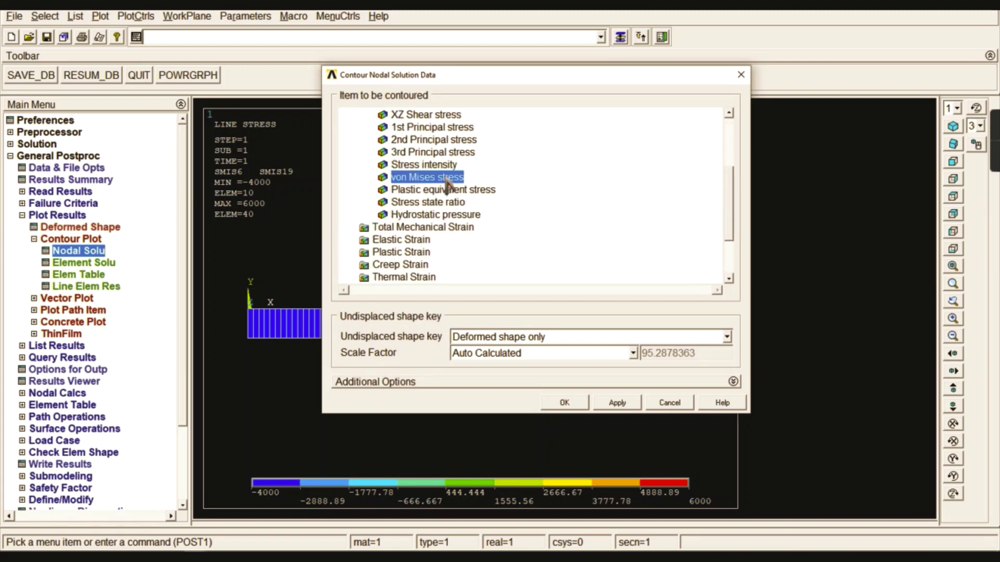
left_click(567, 402)
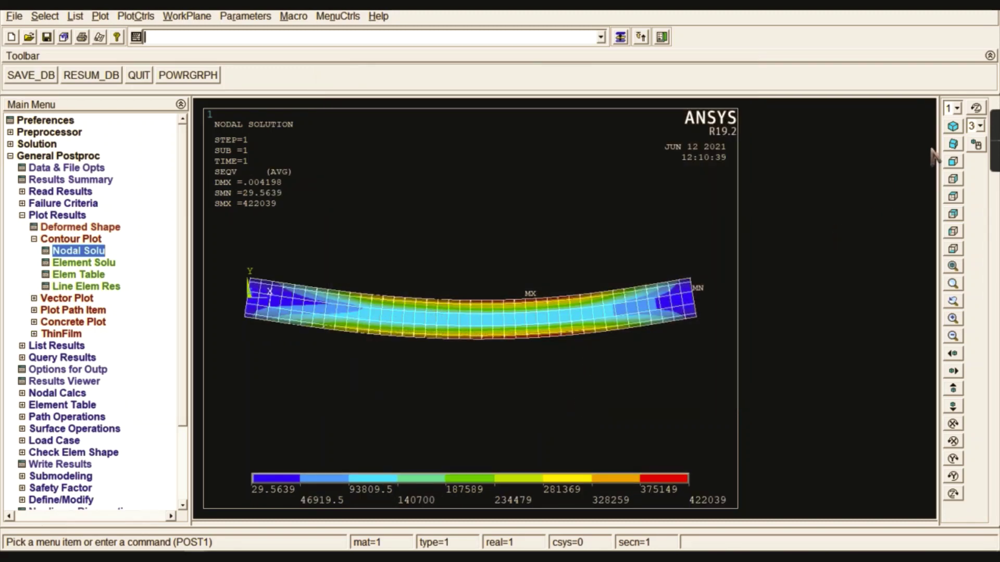
left_click(954, 146)
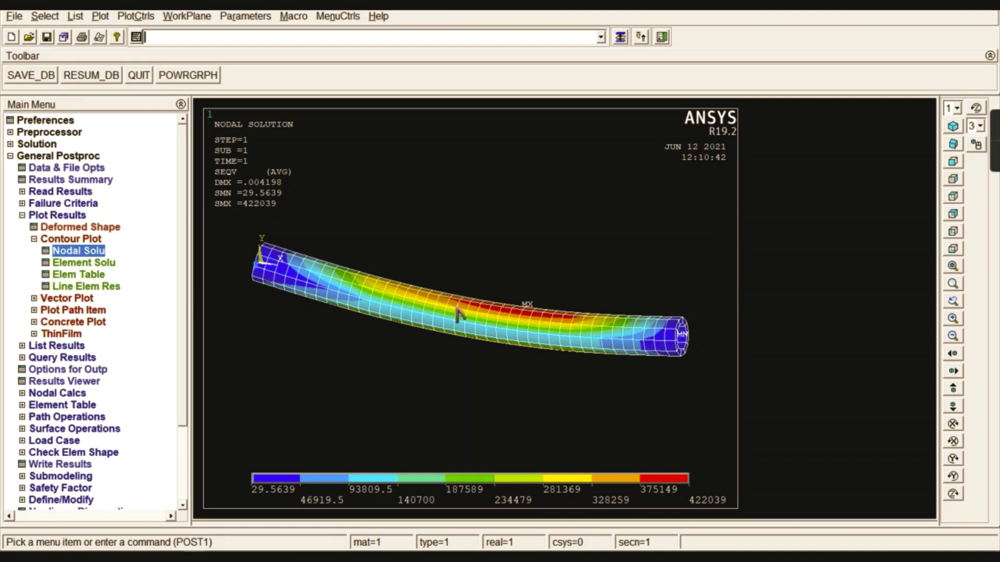
- Animate the deformed results for DOF solution Translation UX with 10 frames and a 0.5 s delay, and stop and close the animation
left_click(68, 239)
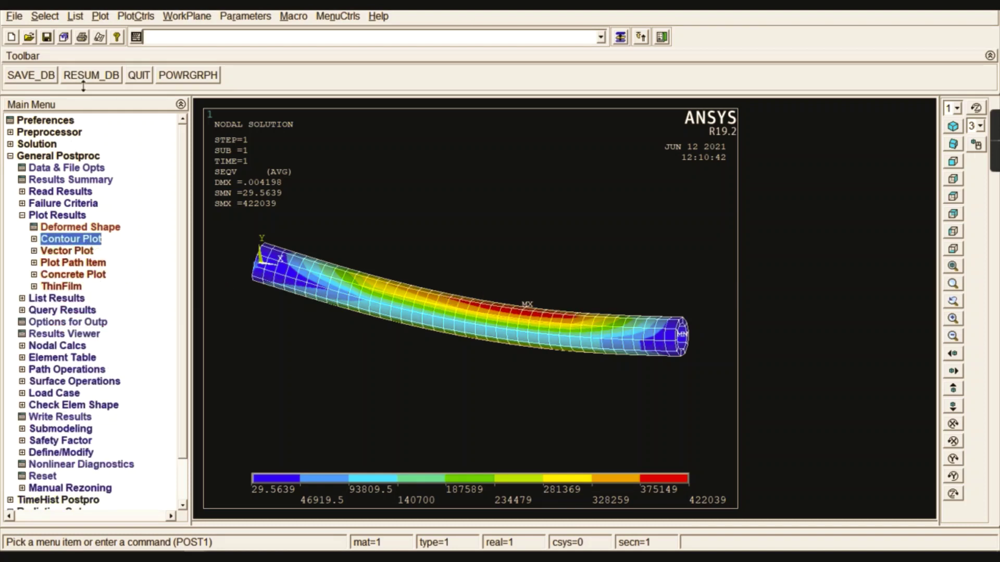
left_click(136, 16)
mouse_move(156, 167)
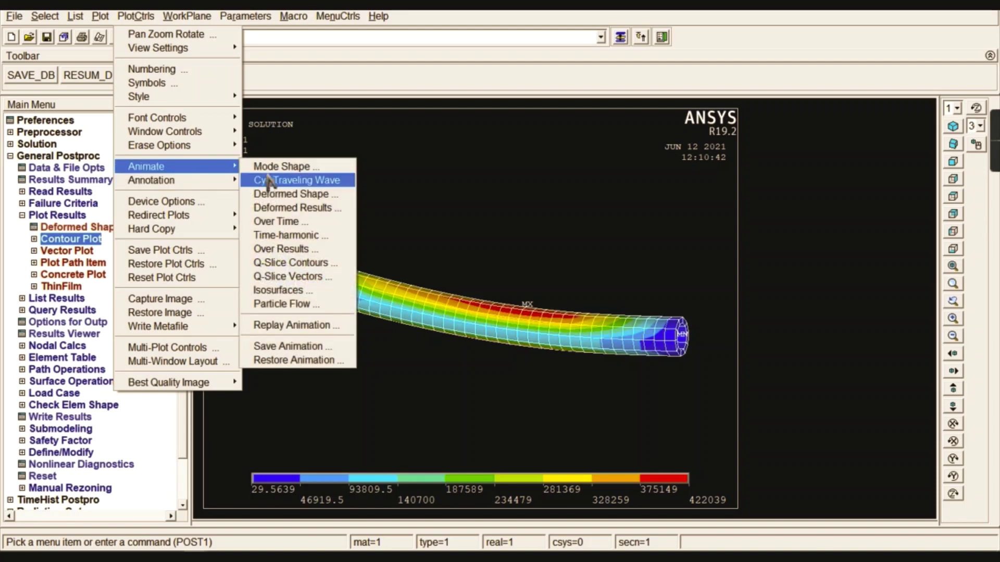
left_click(281, 205)
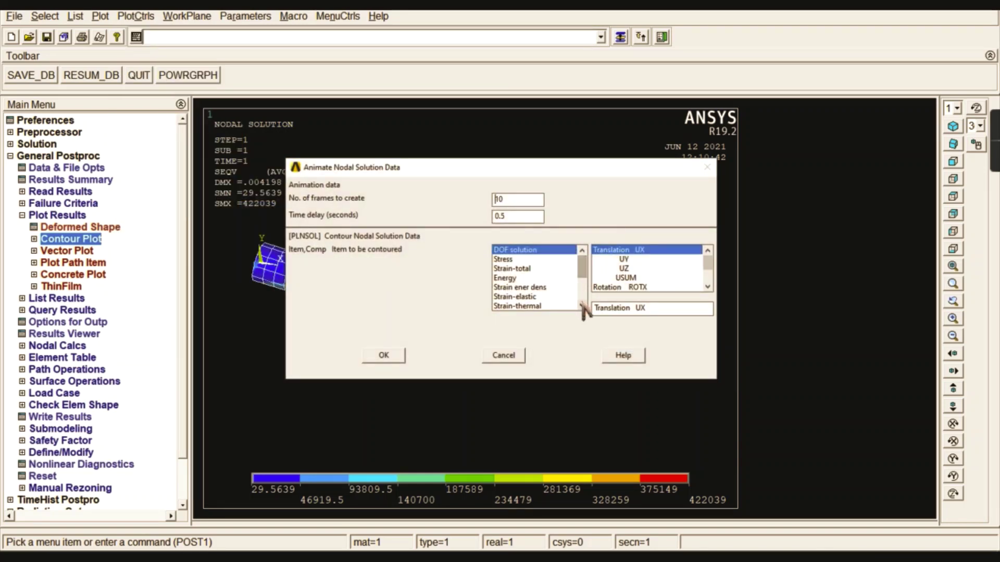
left_click(383, 355)
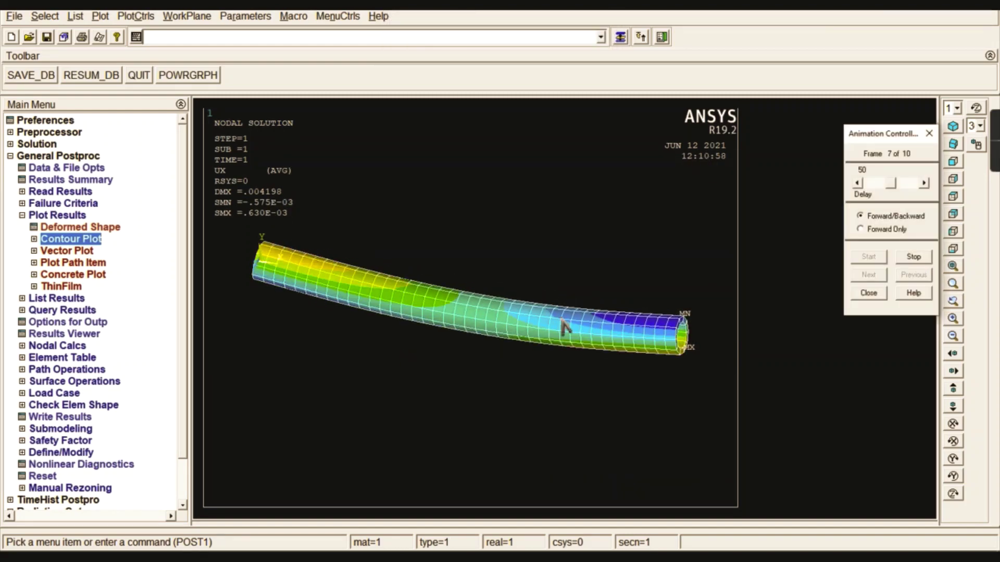
left_click(917, 257)
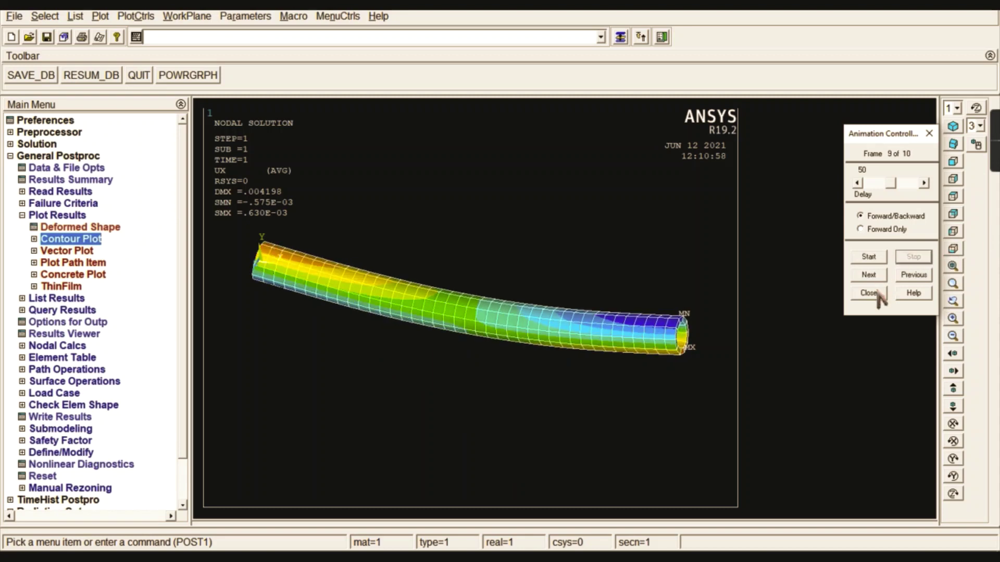
left_click(878, 292)
- Animate the deformed results for von Mises stress (SEQV) with 10 frames and a 0.5 s delay, and stop the playback
left_click(135, 16)
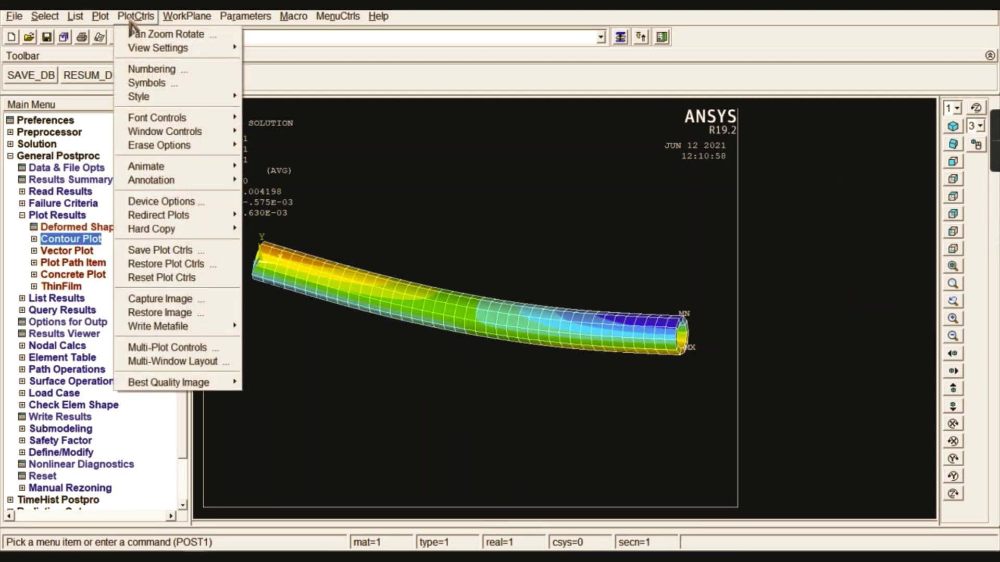
mouse_move(199, 168)
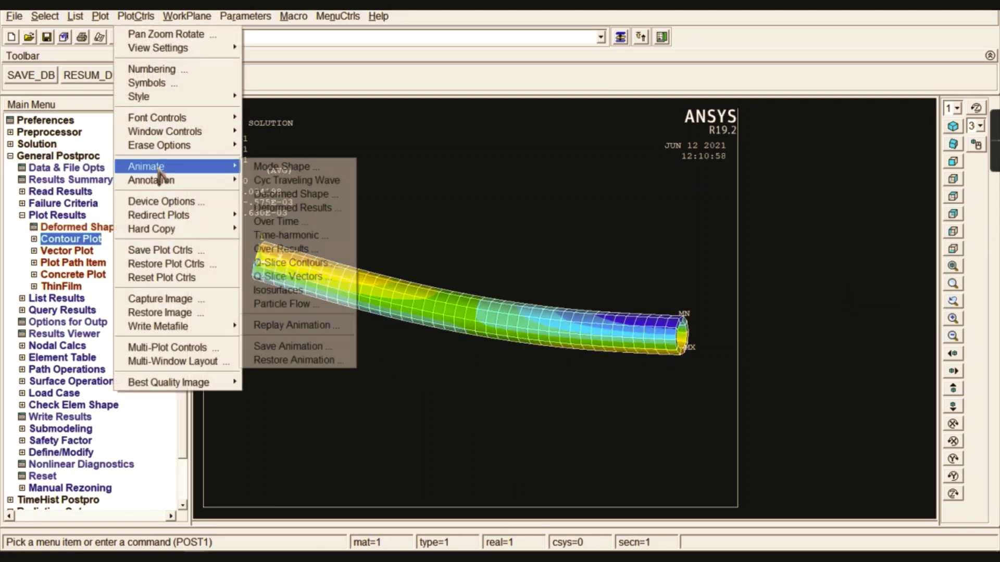
left_click(294, 208)
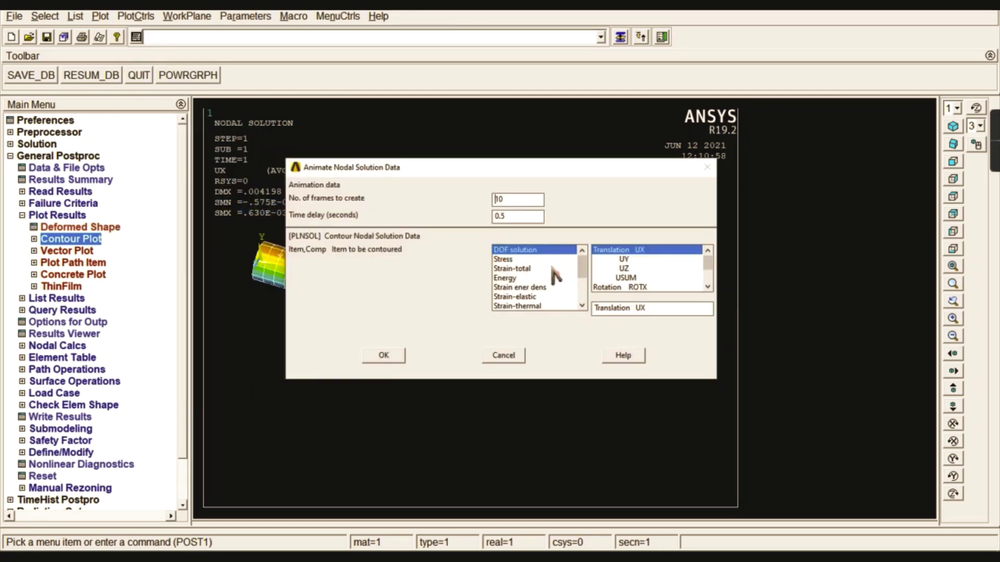
left_click(511, 260)
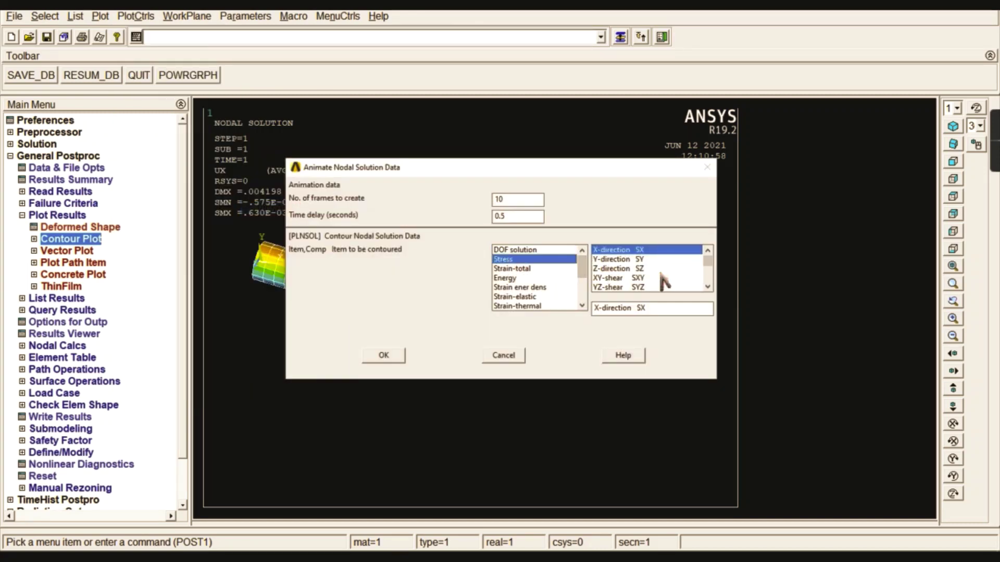
left_click_drag(708, 263, 710, 281)
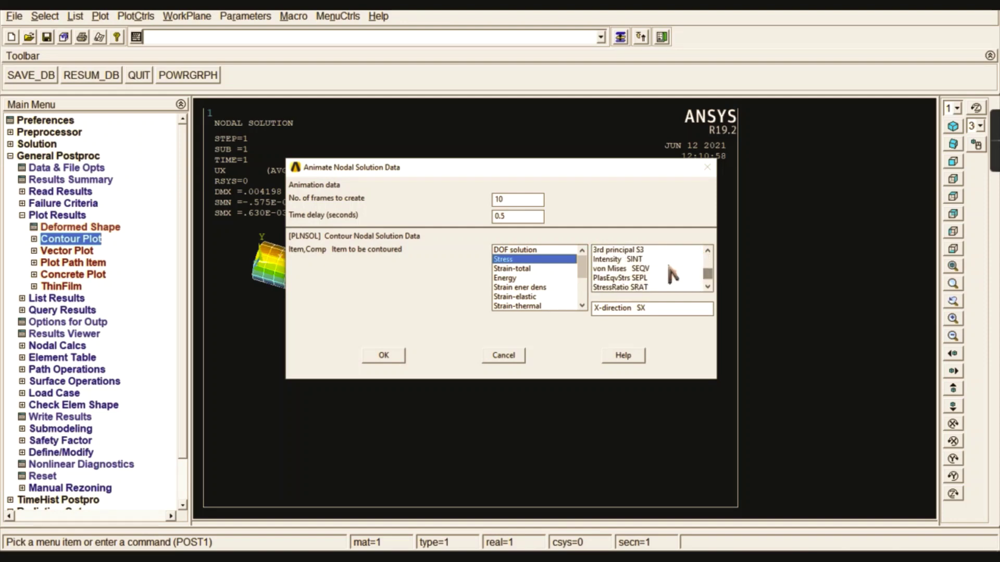
left_click(636, 268)
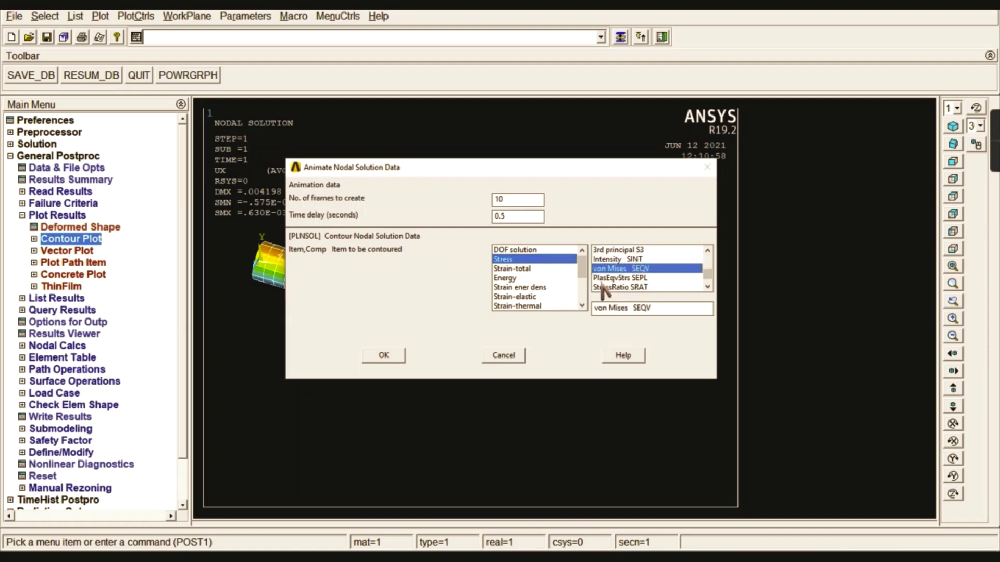
left_click(384, 356)
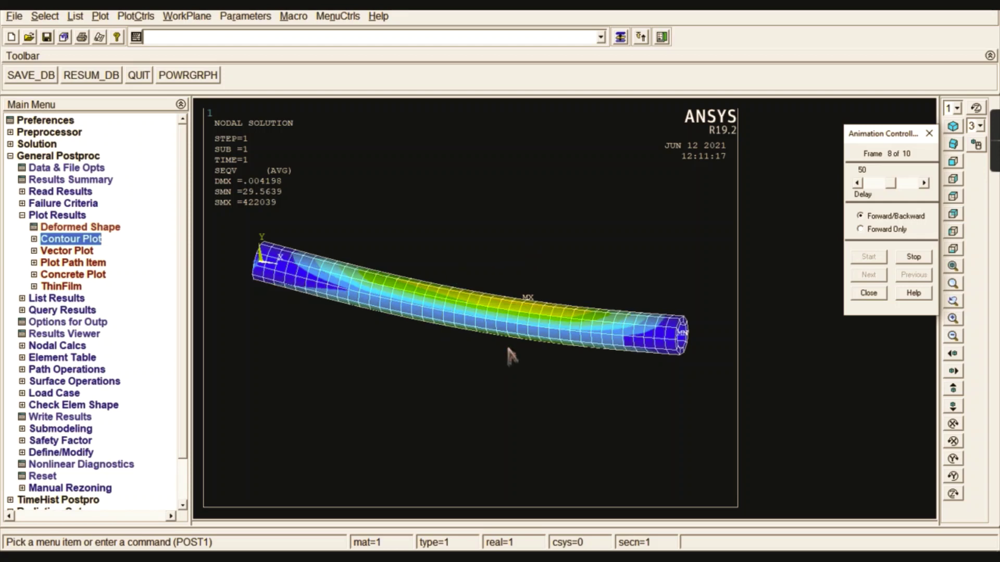
left_click(914, 258)
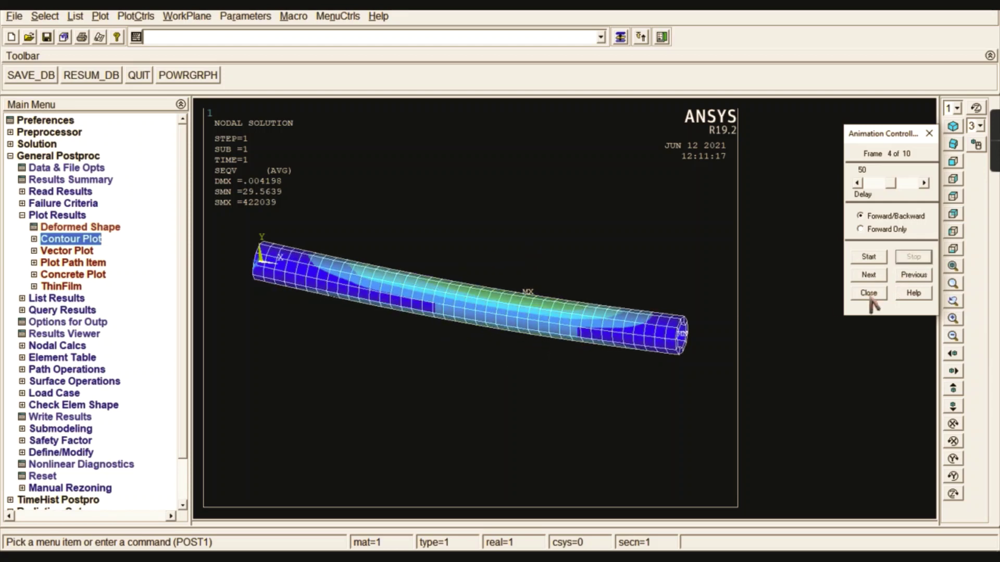
- Close the animation controls and reverse the video colors to show the von Mises contour plot on a white background
left_click(868, 293)
left_click(135, 16)
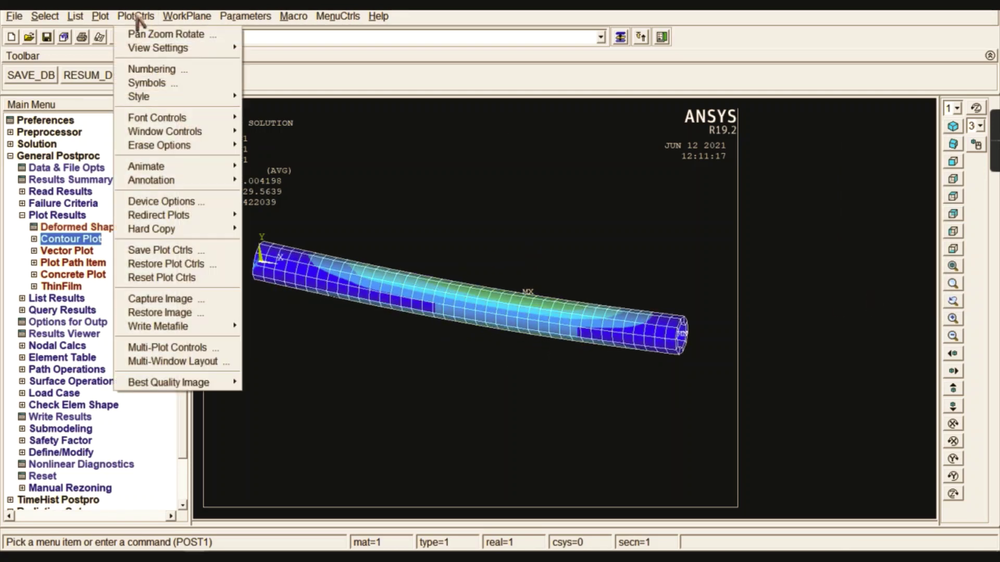
mouse_move(150, 170)
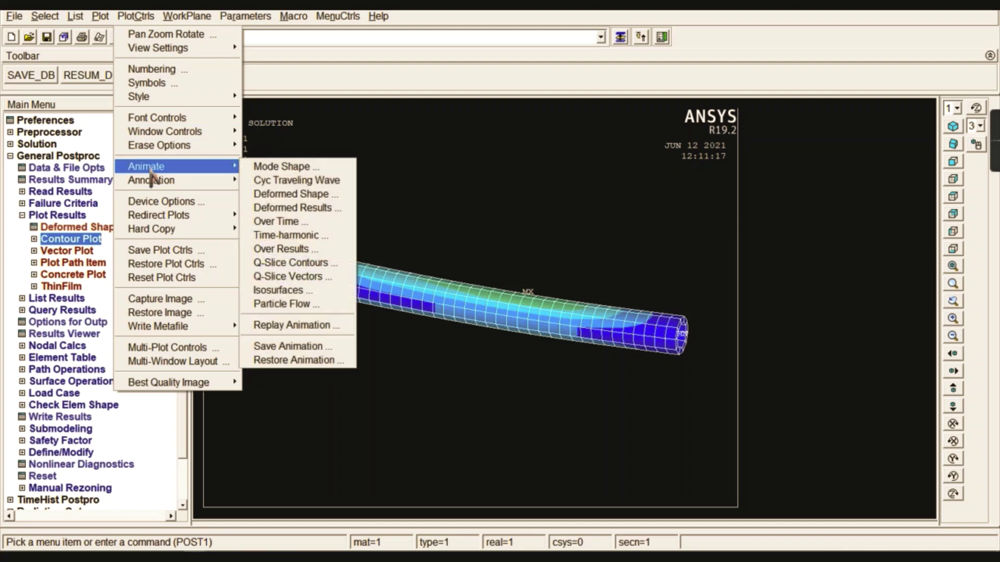
mouse_move(143, 98)
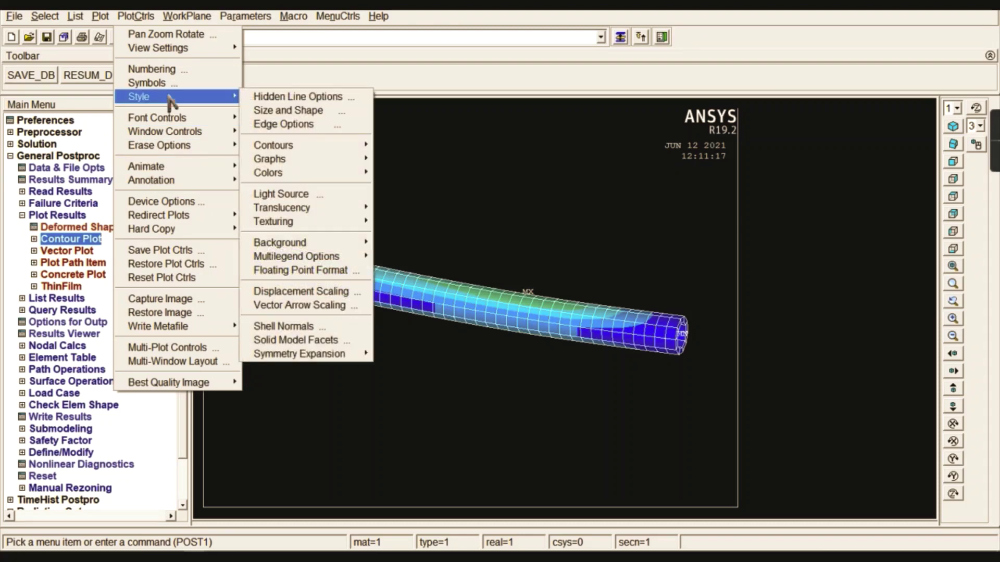
mouse_move(311, 176)
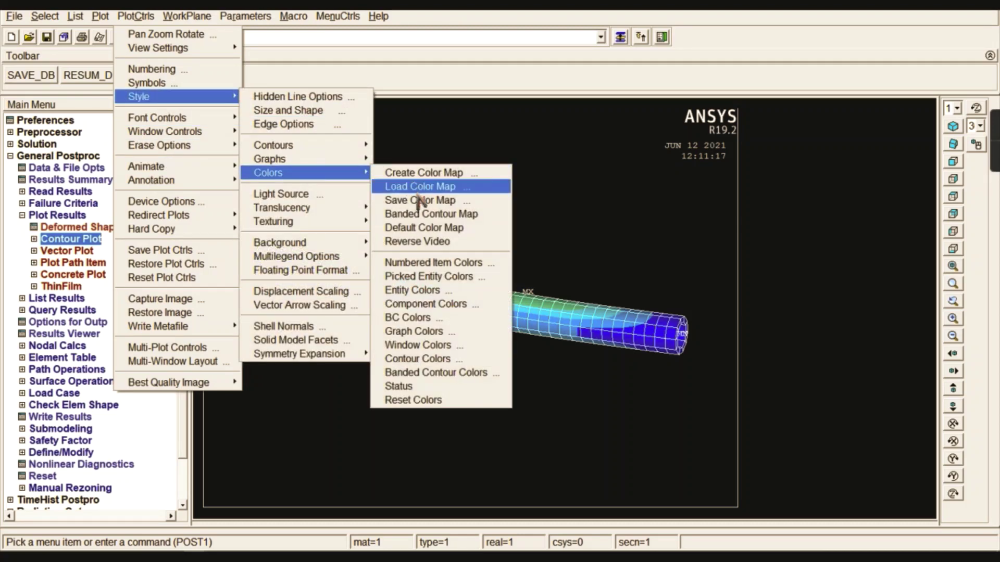
left_click(438, 241)
- Capture the von Mises contour plot as an image, open its bitmap save dialog, and close both without saving
left_click(136, 16)
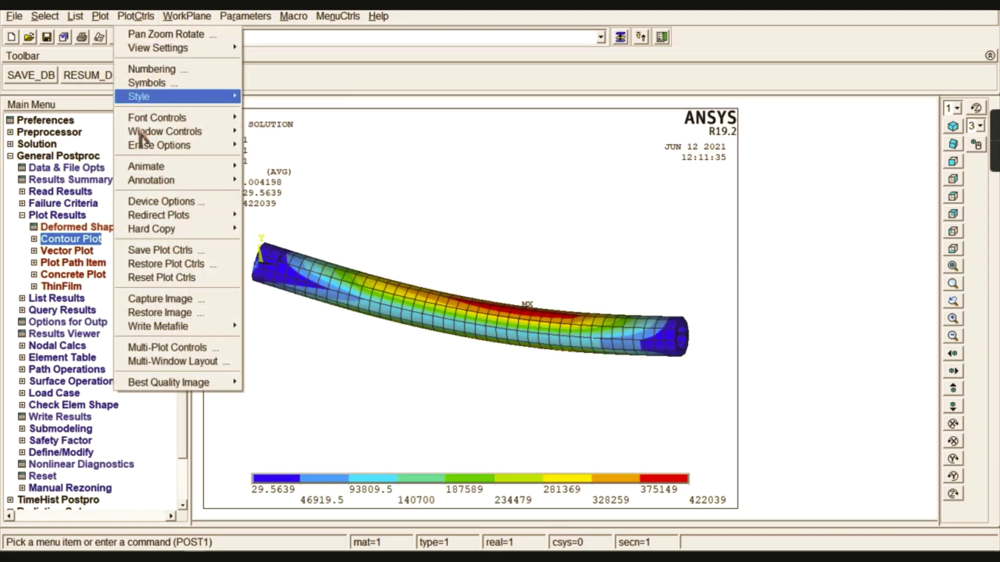
left_click(168, 300)
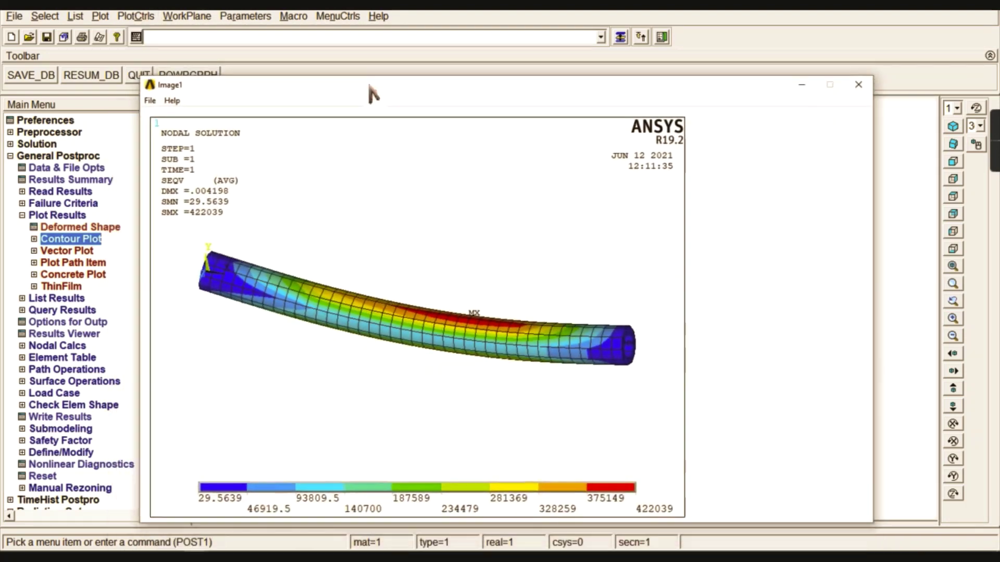
left_click(149, 93)
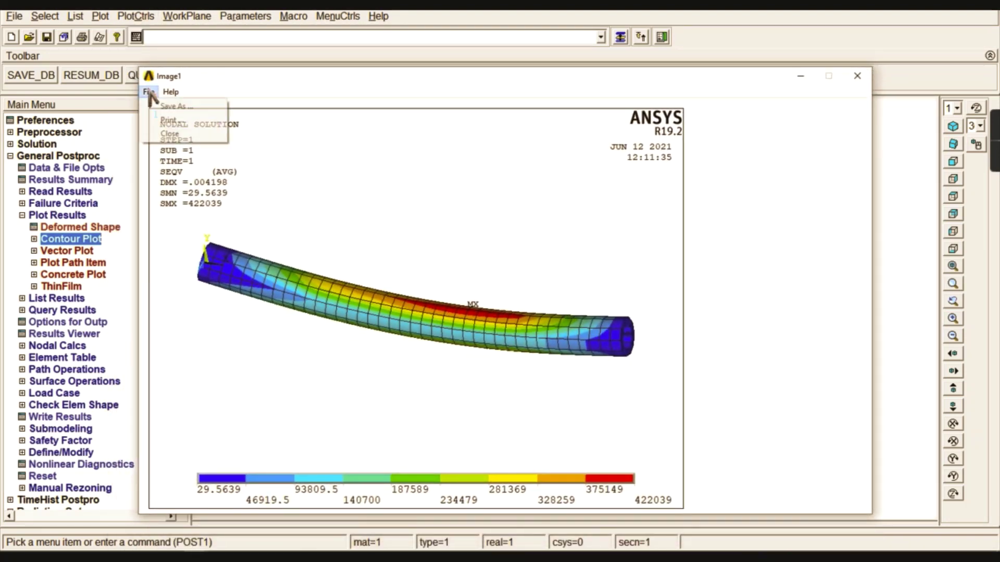
left_click(174, 108)
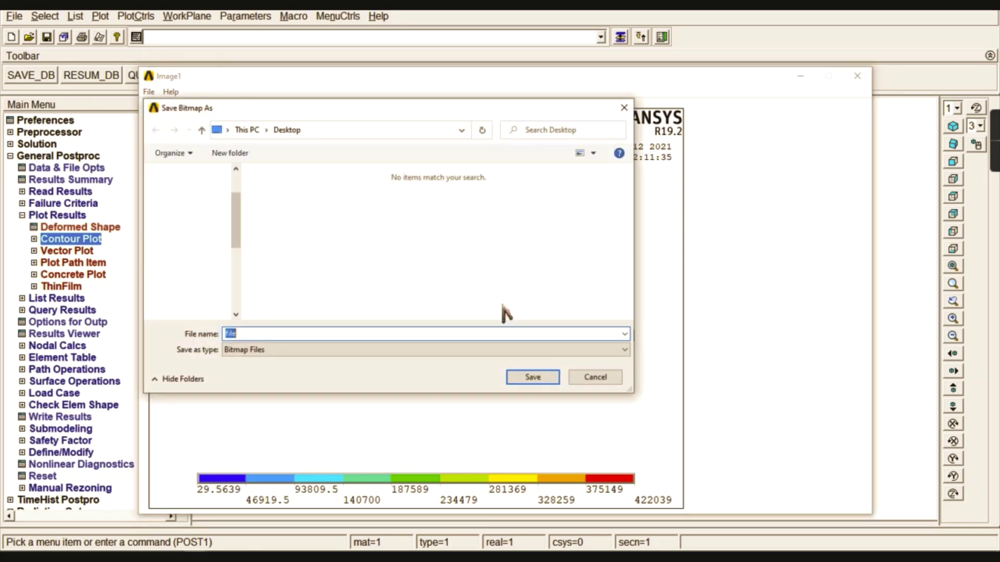
left_click(596, 378)
left_click(857, 75)
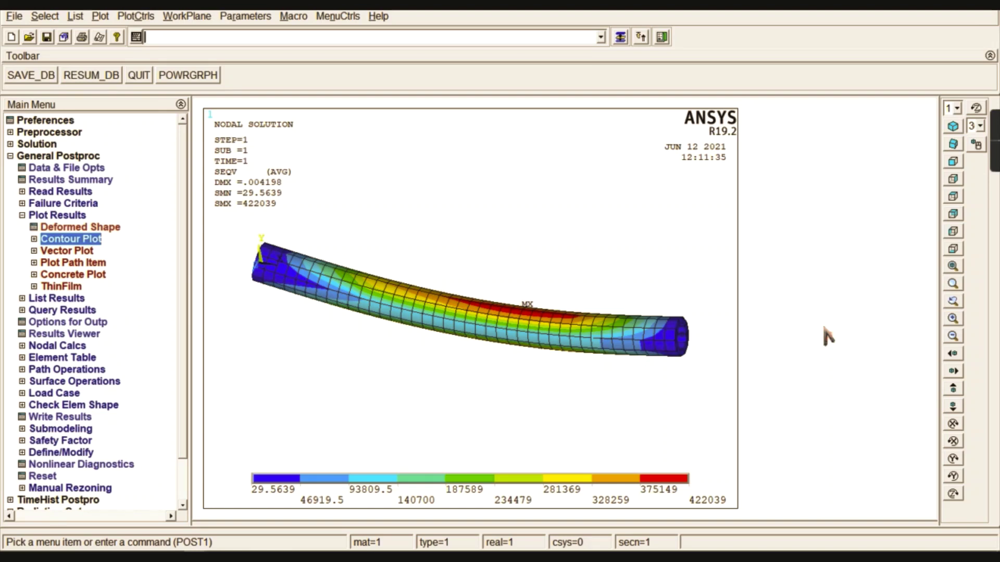
mouse_move(985, 113)
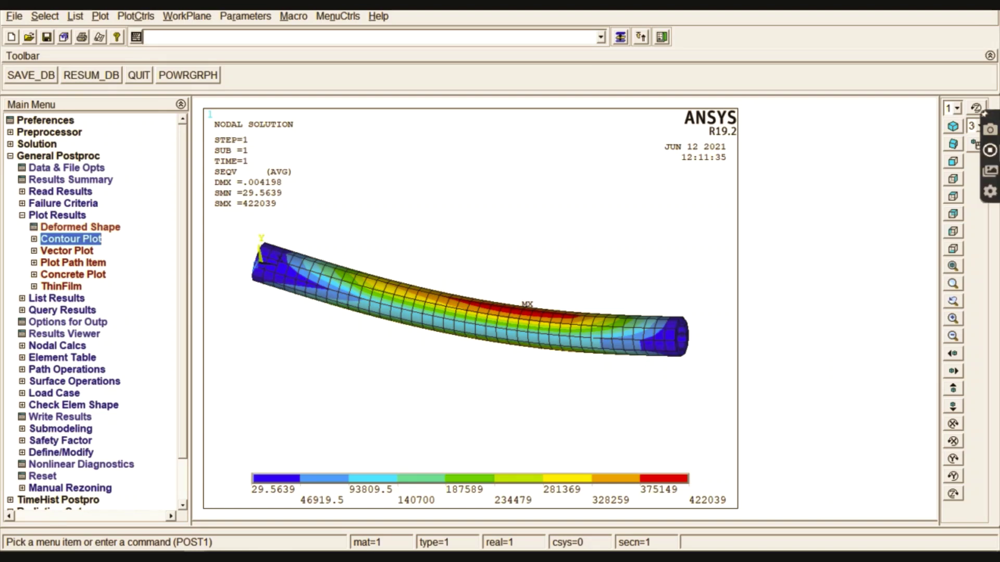